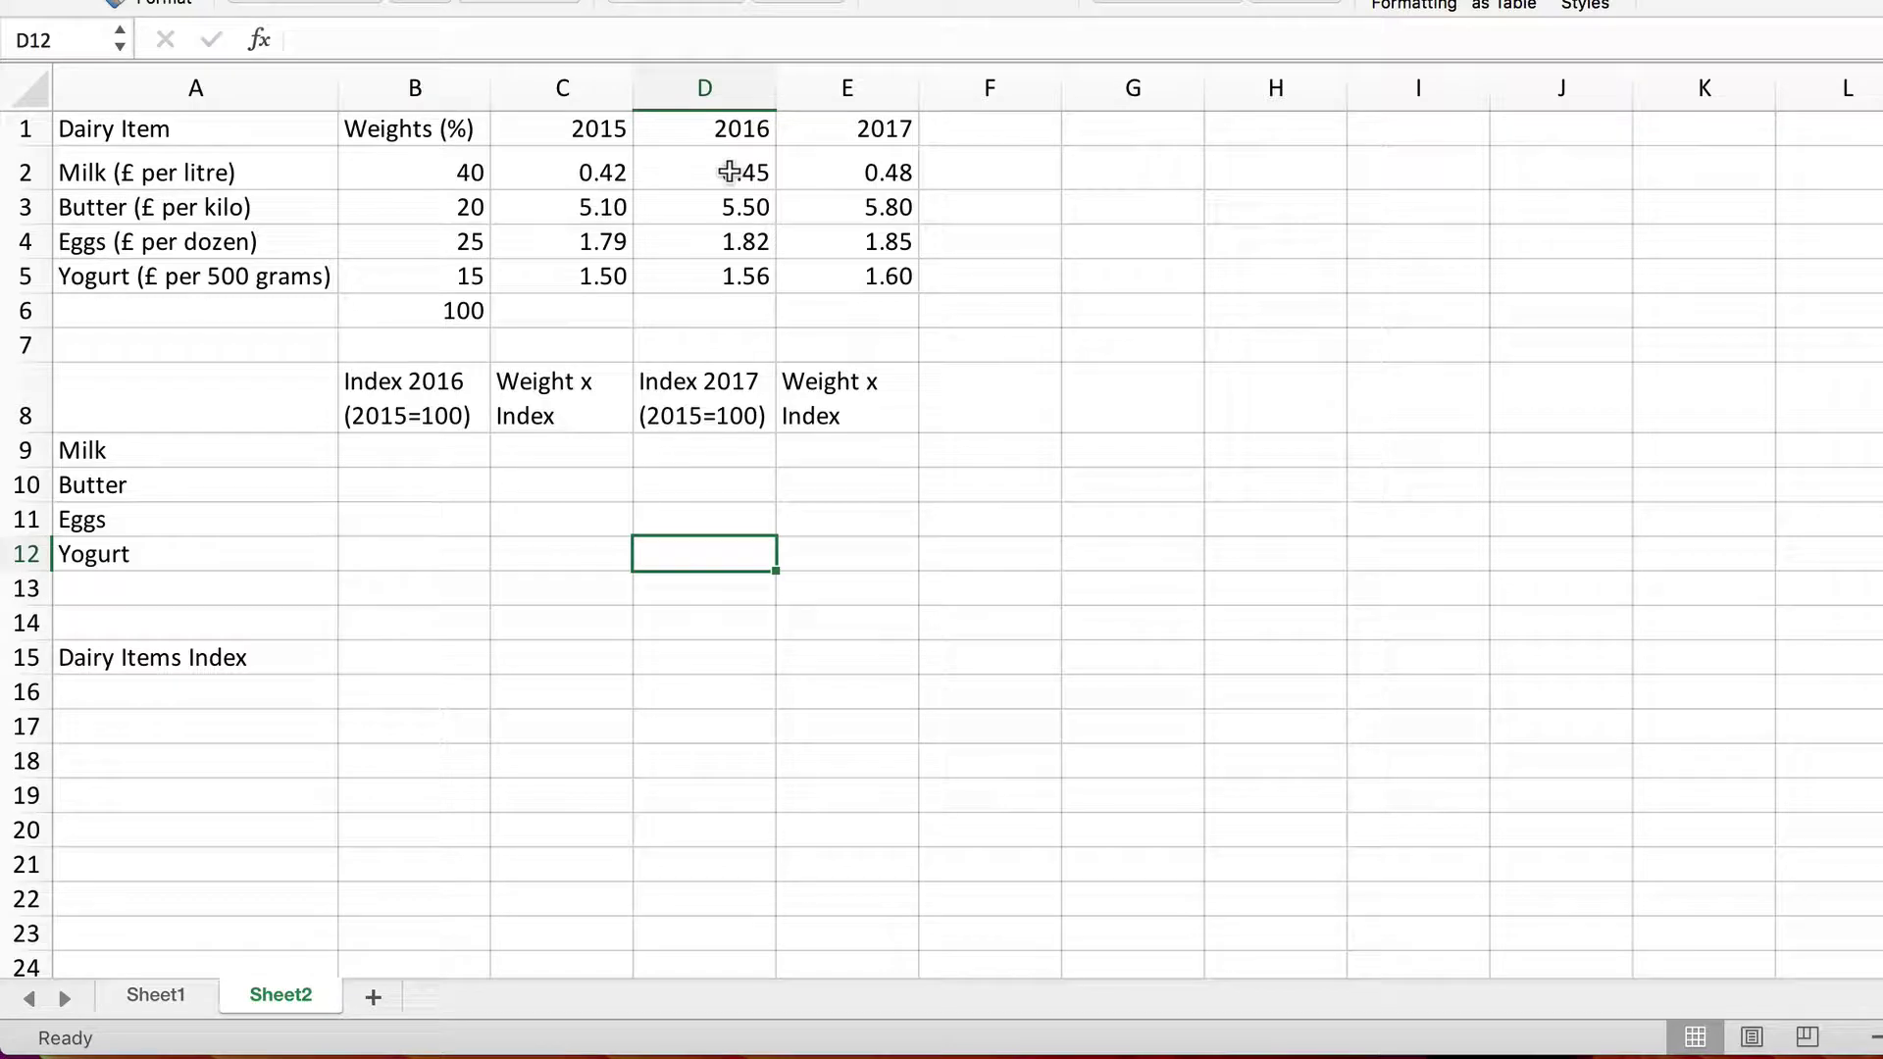
Enter the Milk 2016 index formula =D2/C2*100 in B9.
click(729, 171)
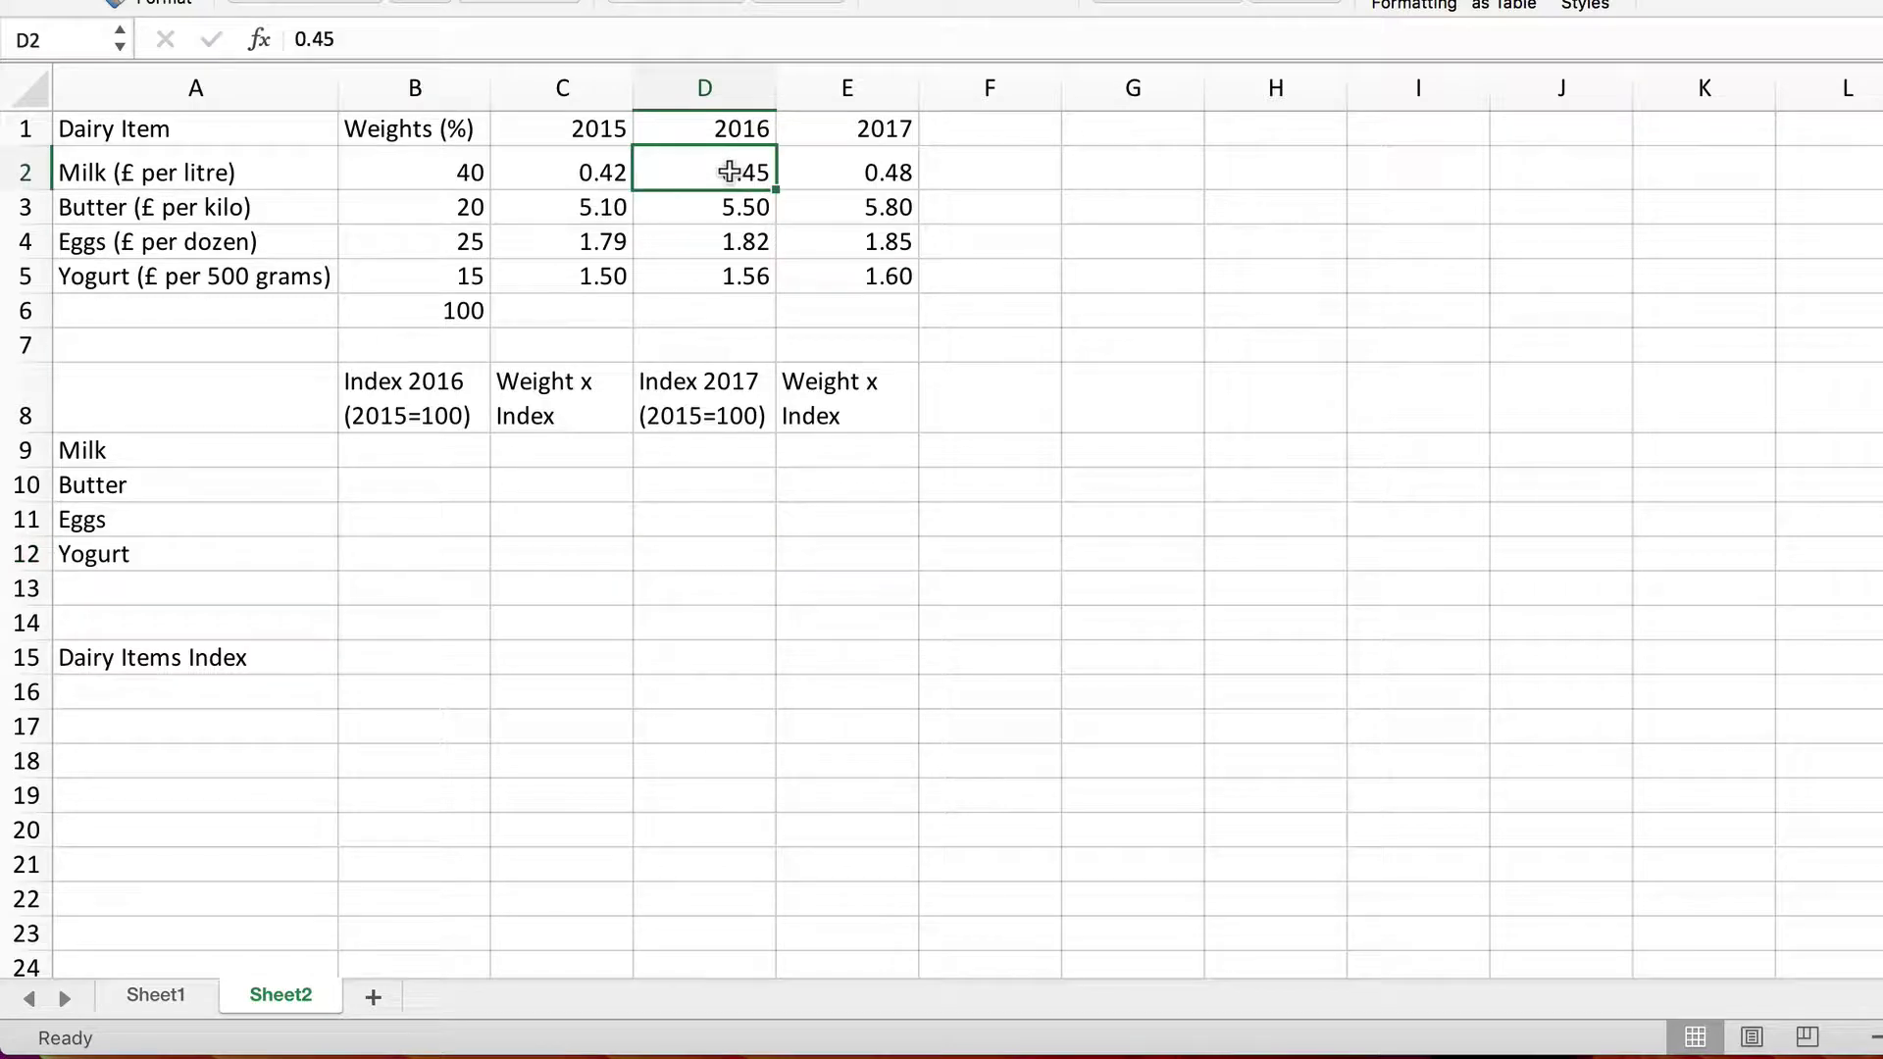
click(589, 172)
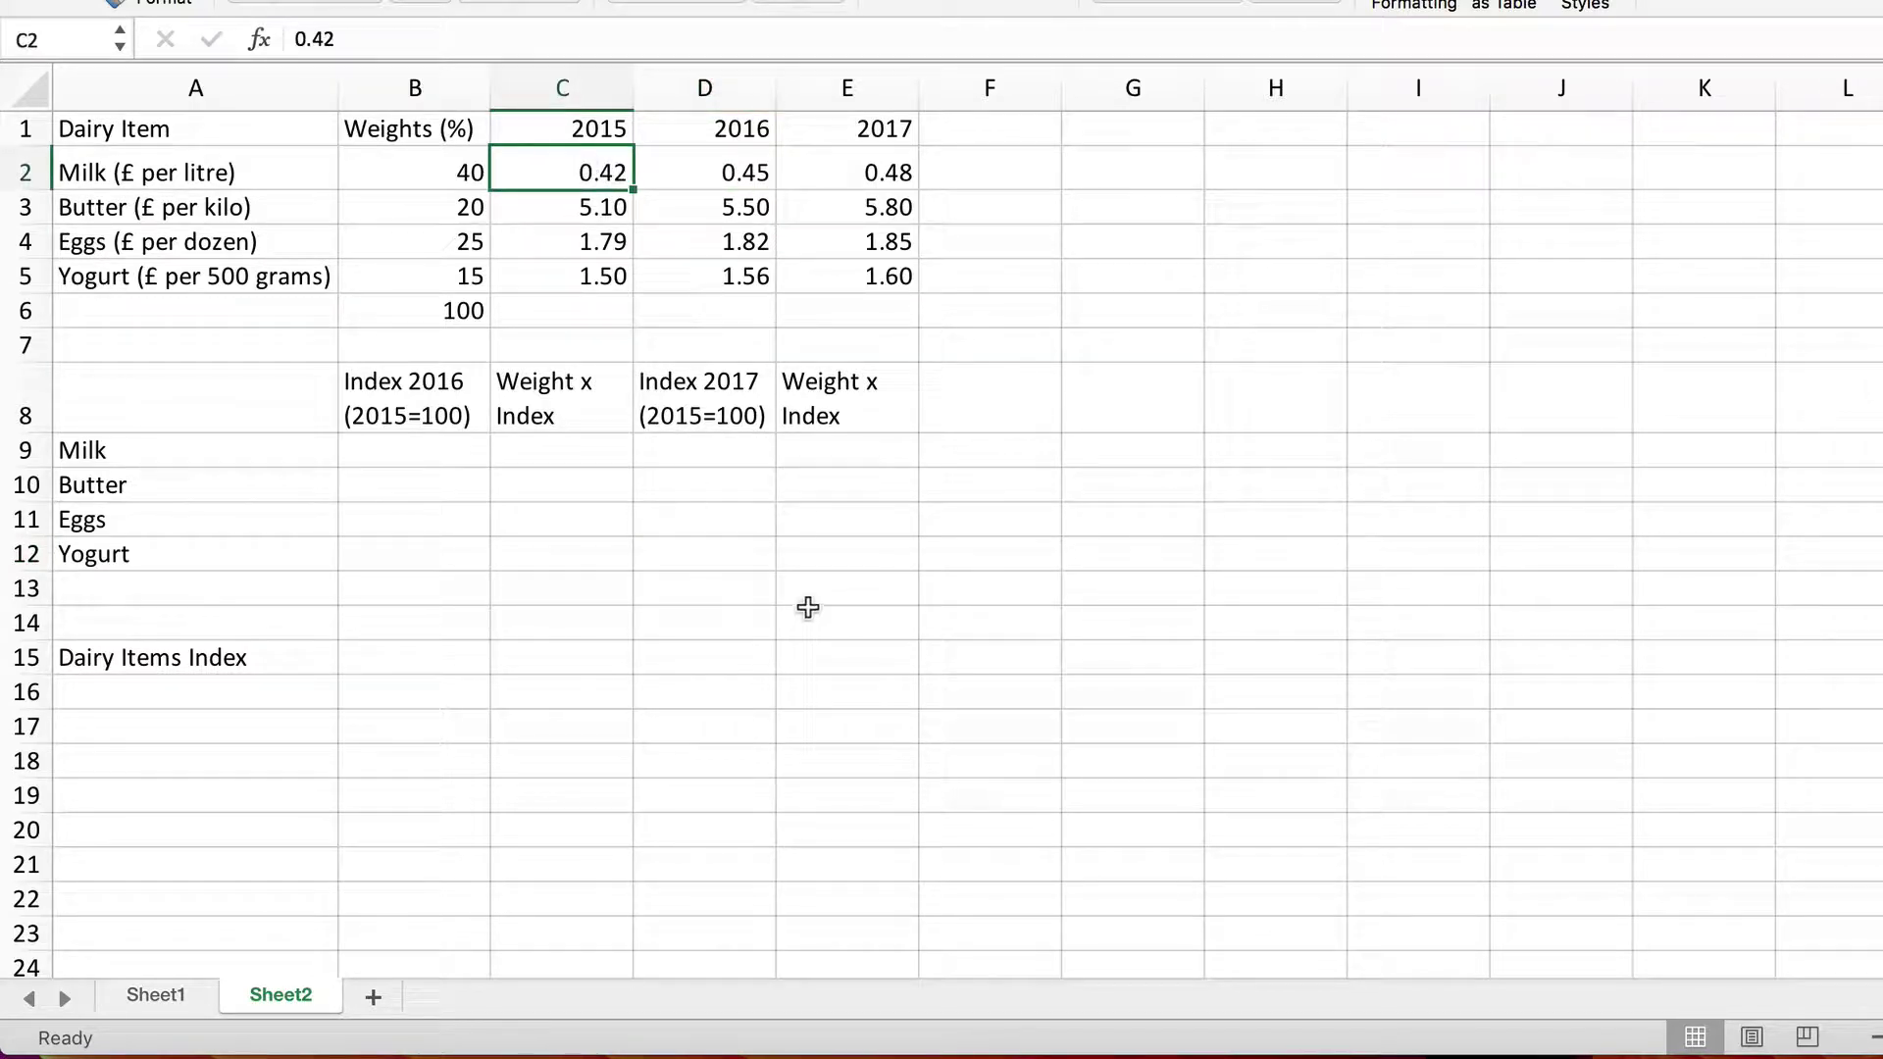
click(423, 450)
text(=)
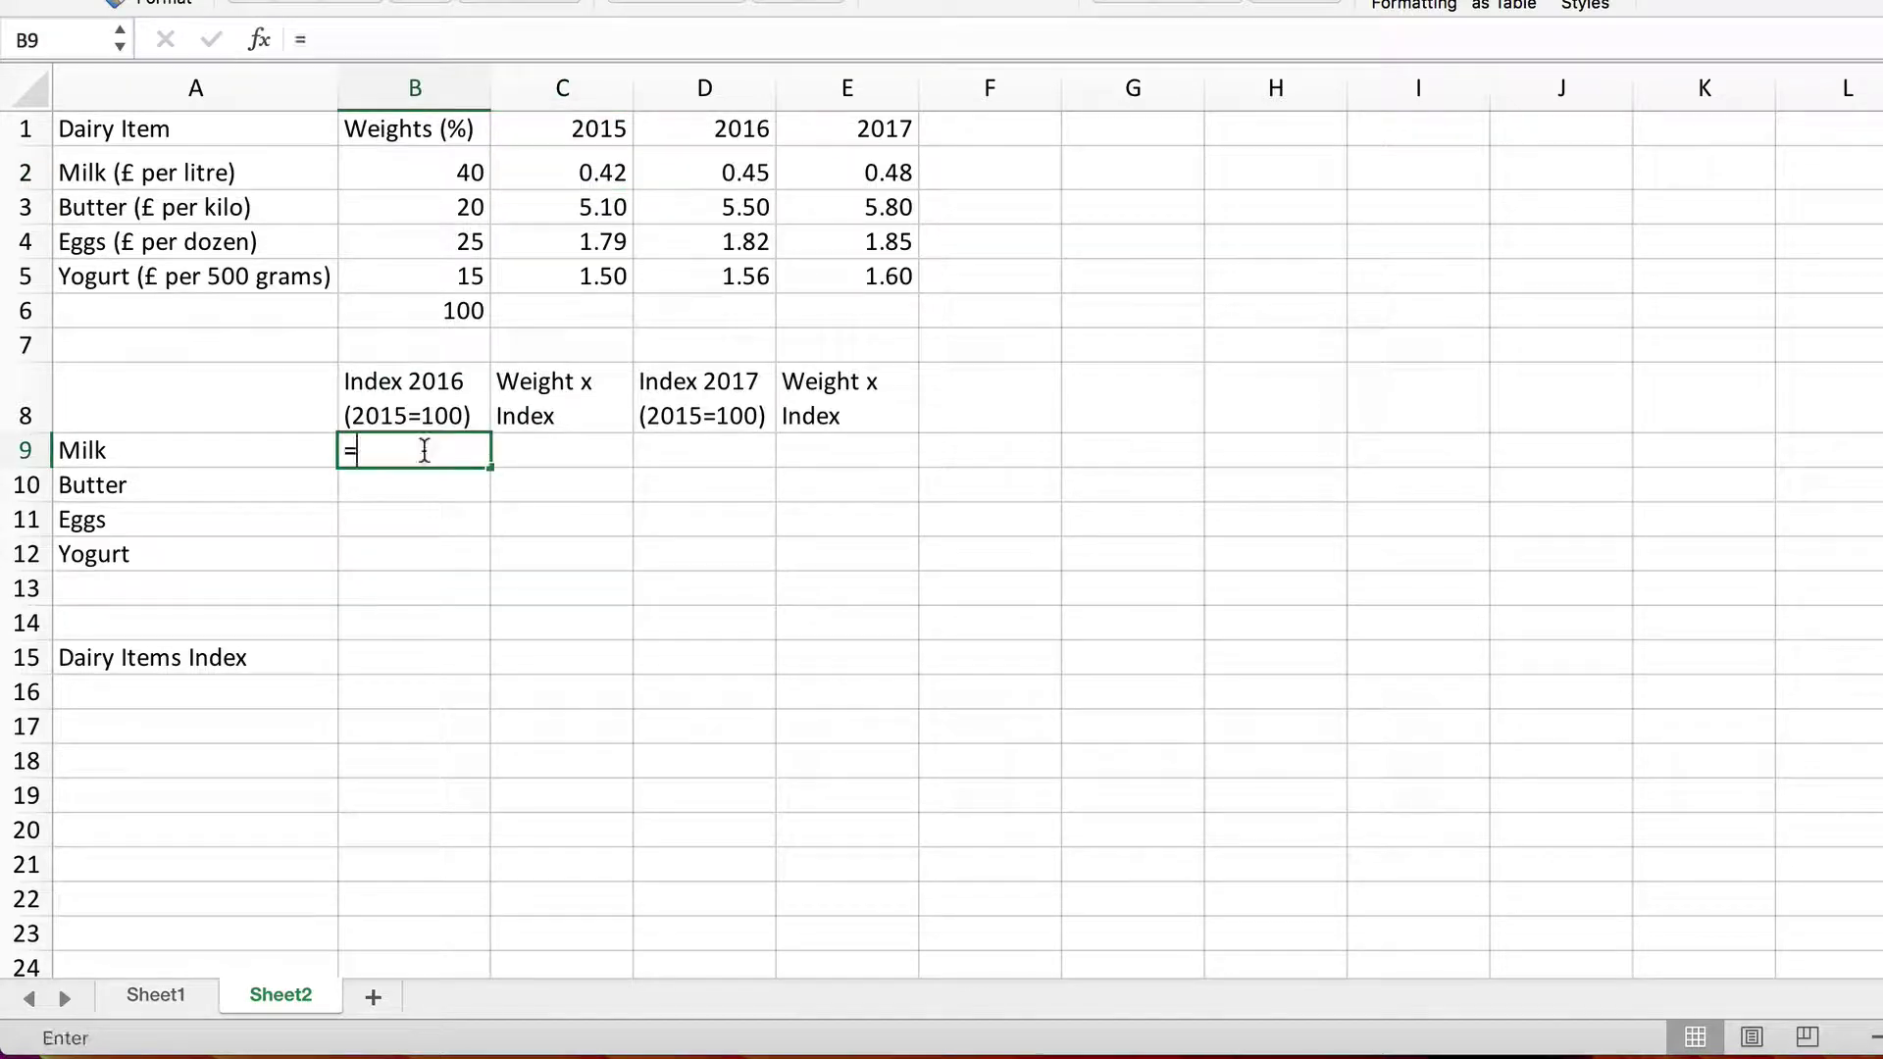
click(721, 164)
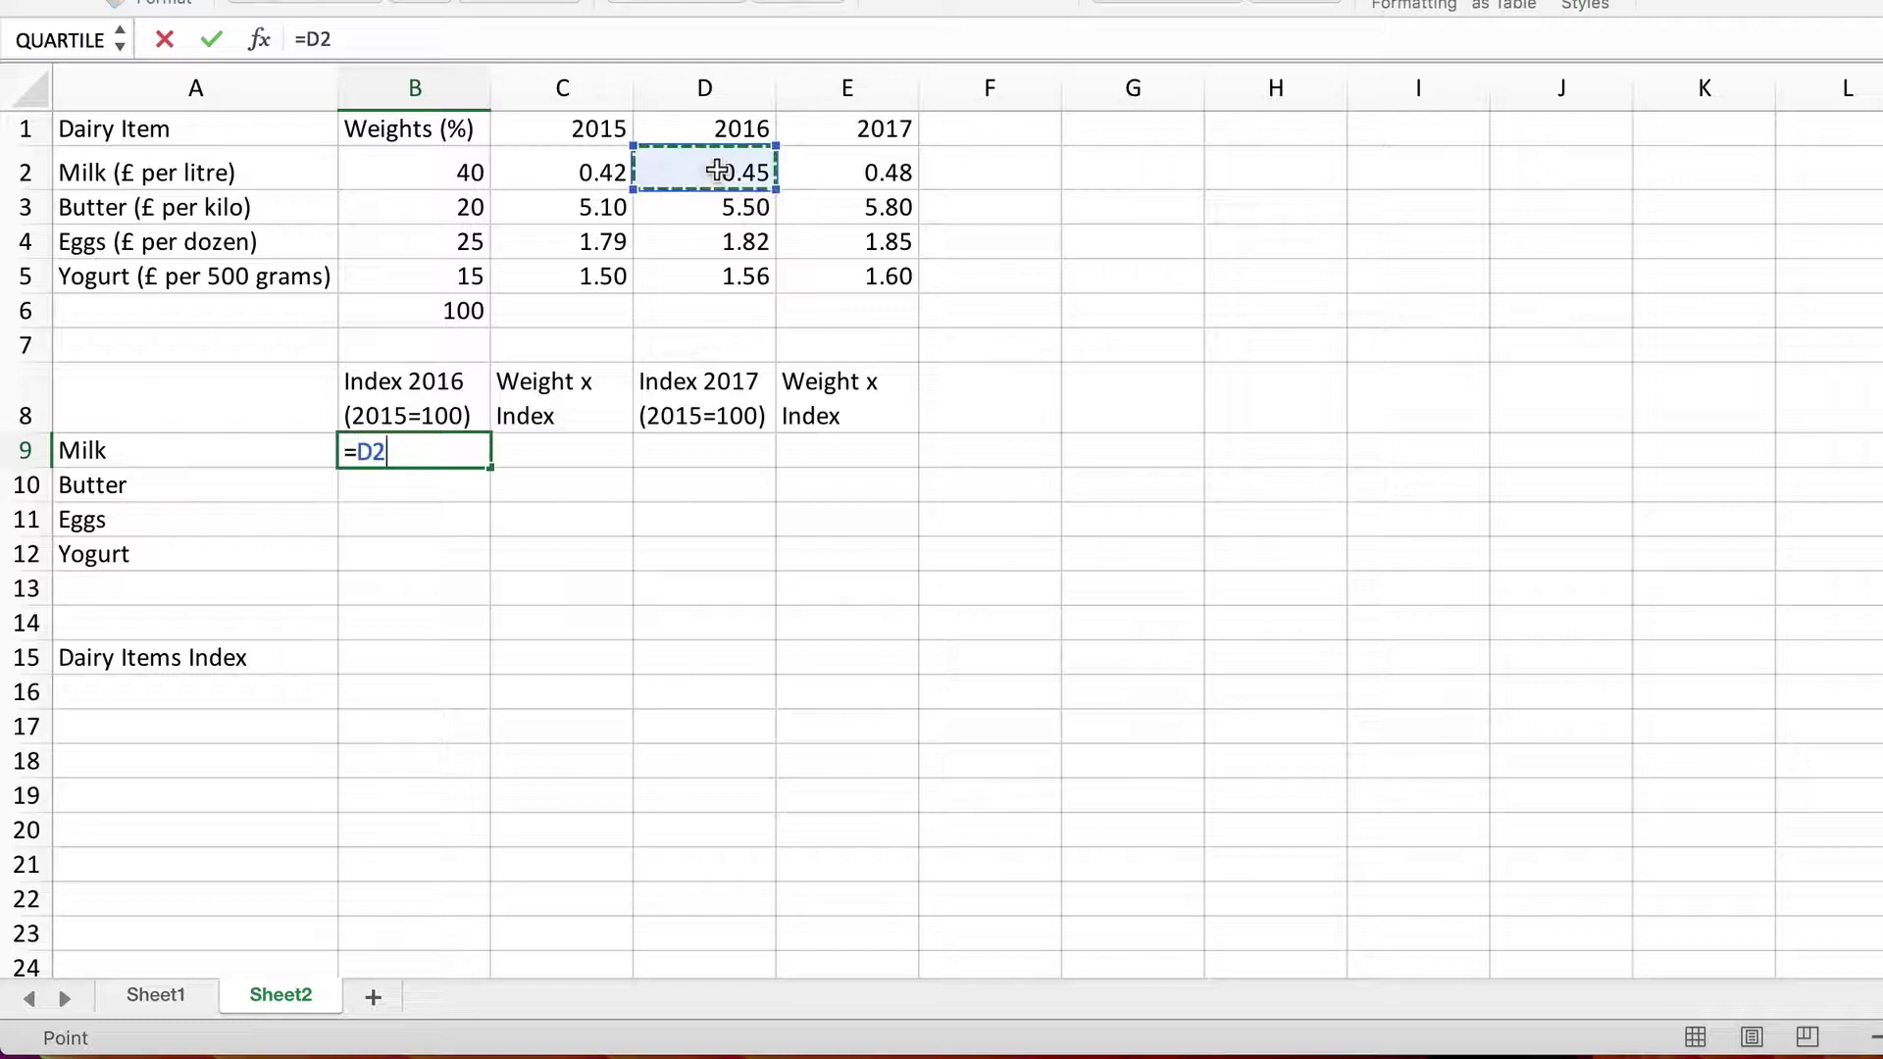
text(/)
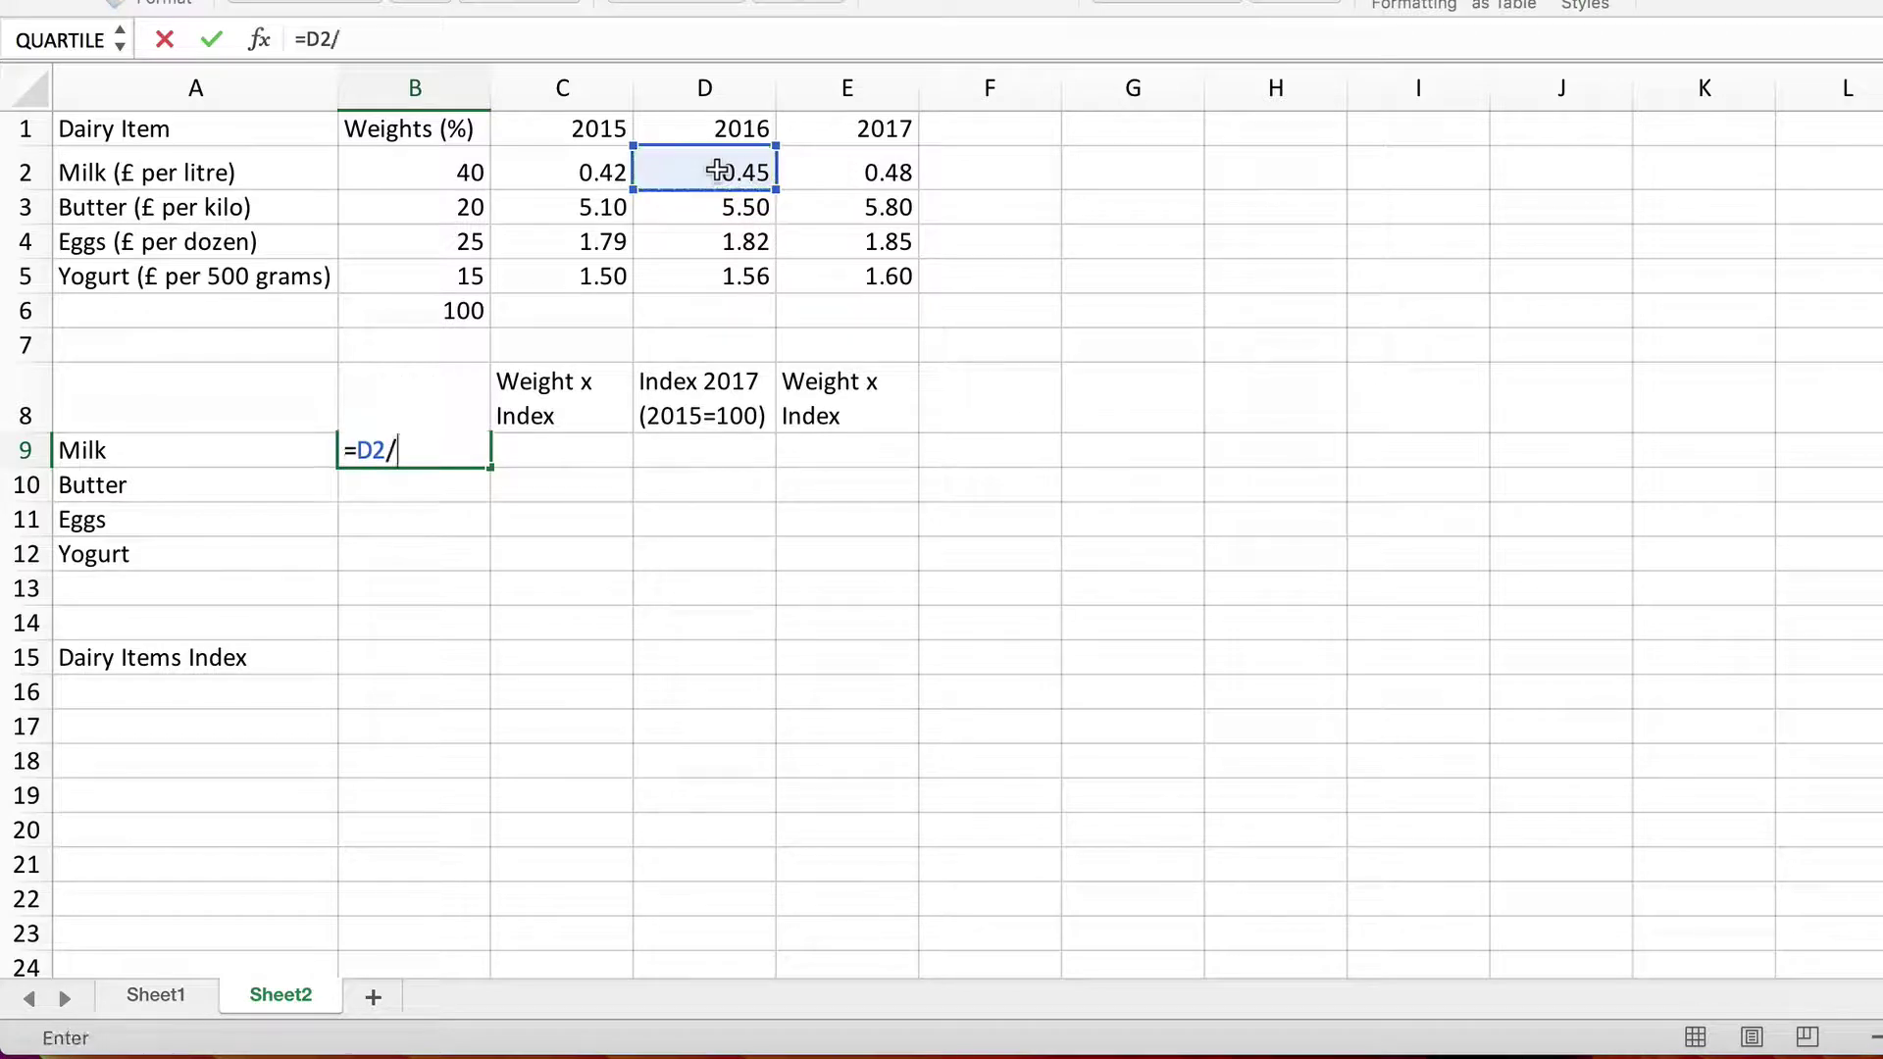
click(603, 173)
text(*100)
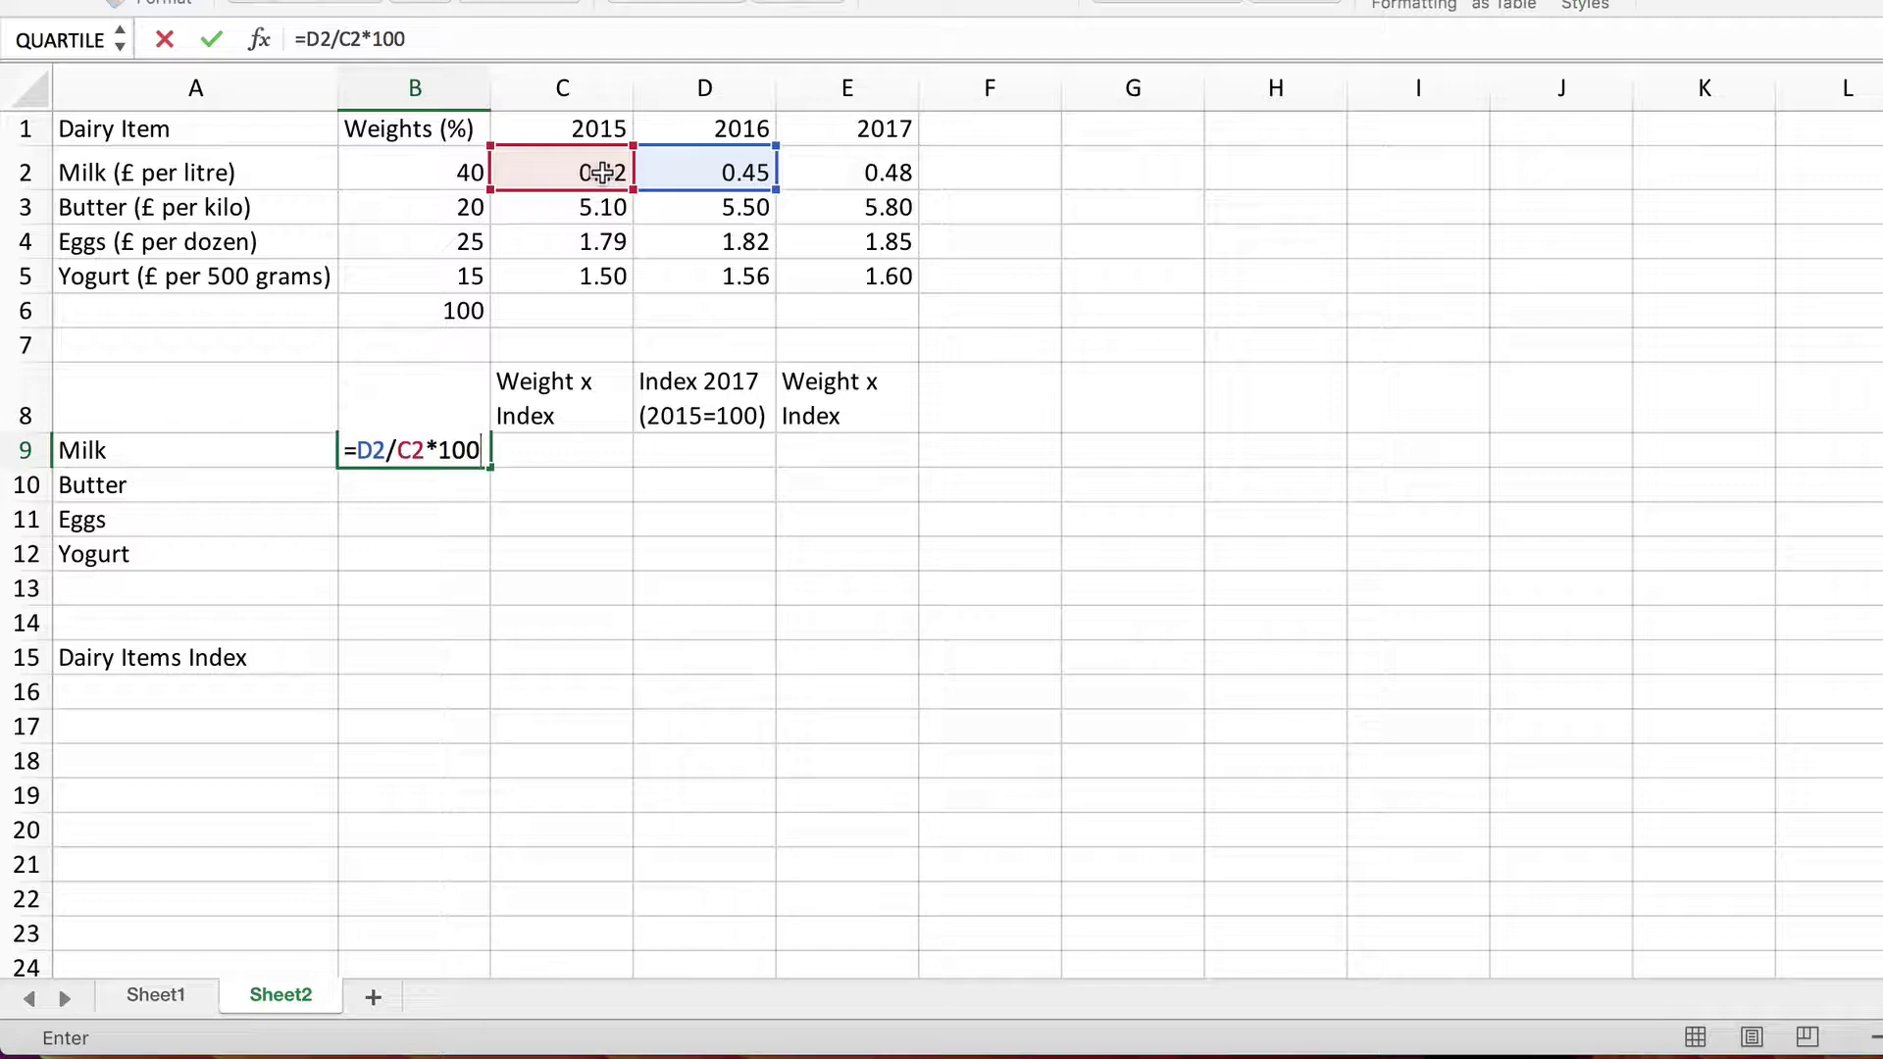
key(Return)
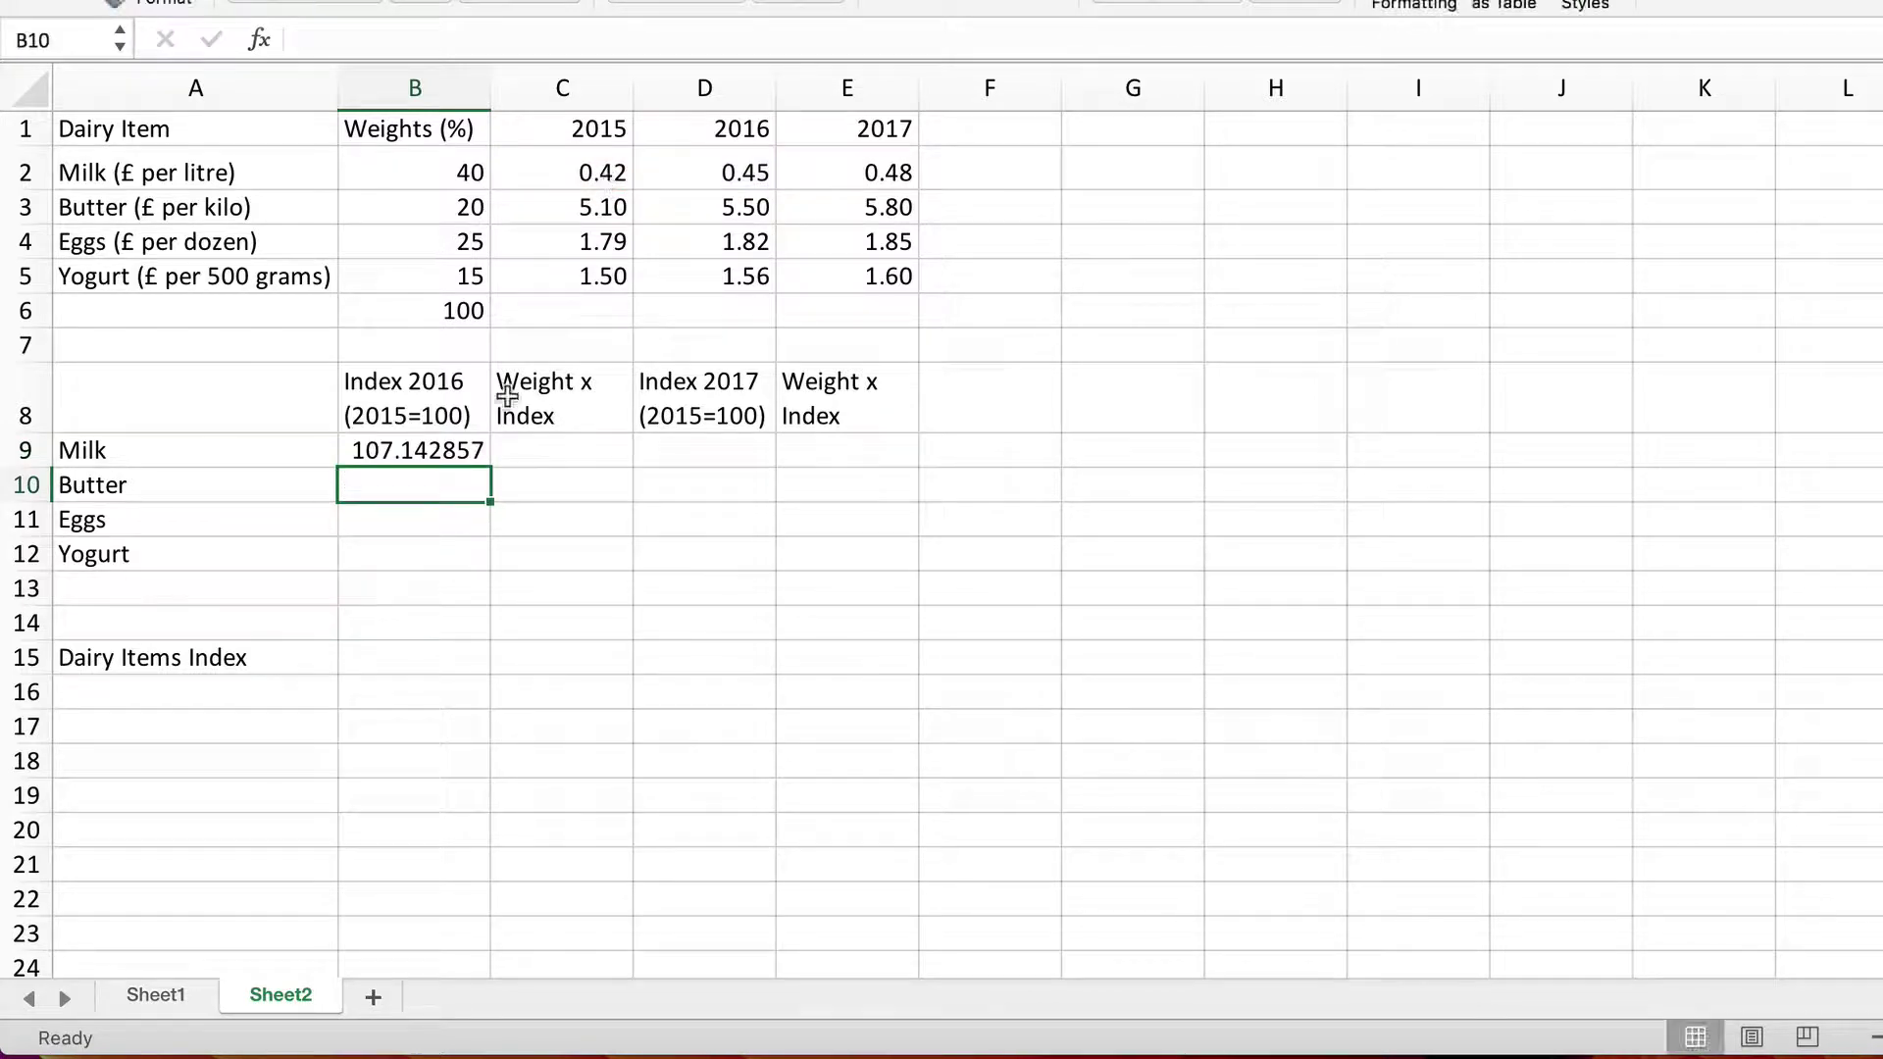
Reduce the Milk 2016 index display to one decimal, showing 107.1.
click(424, 453)
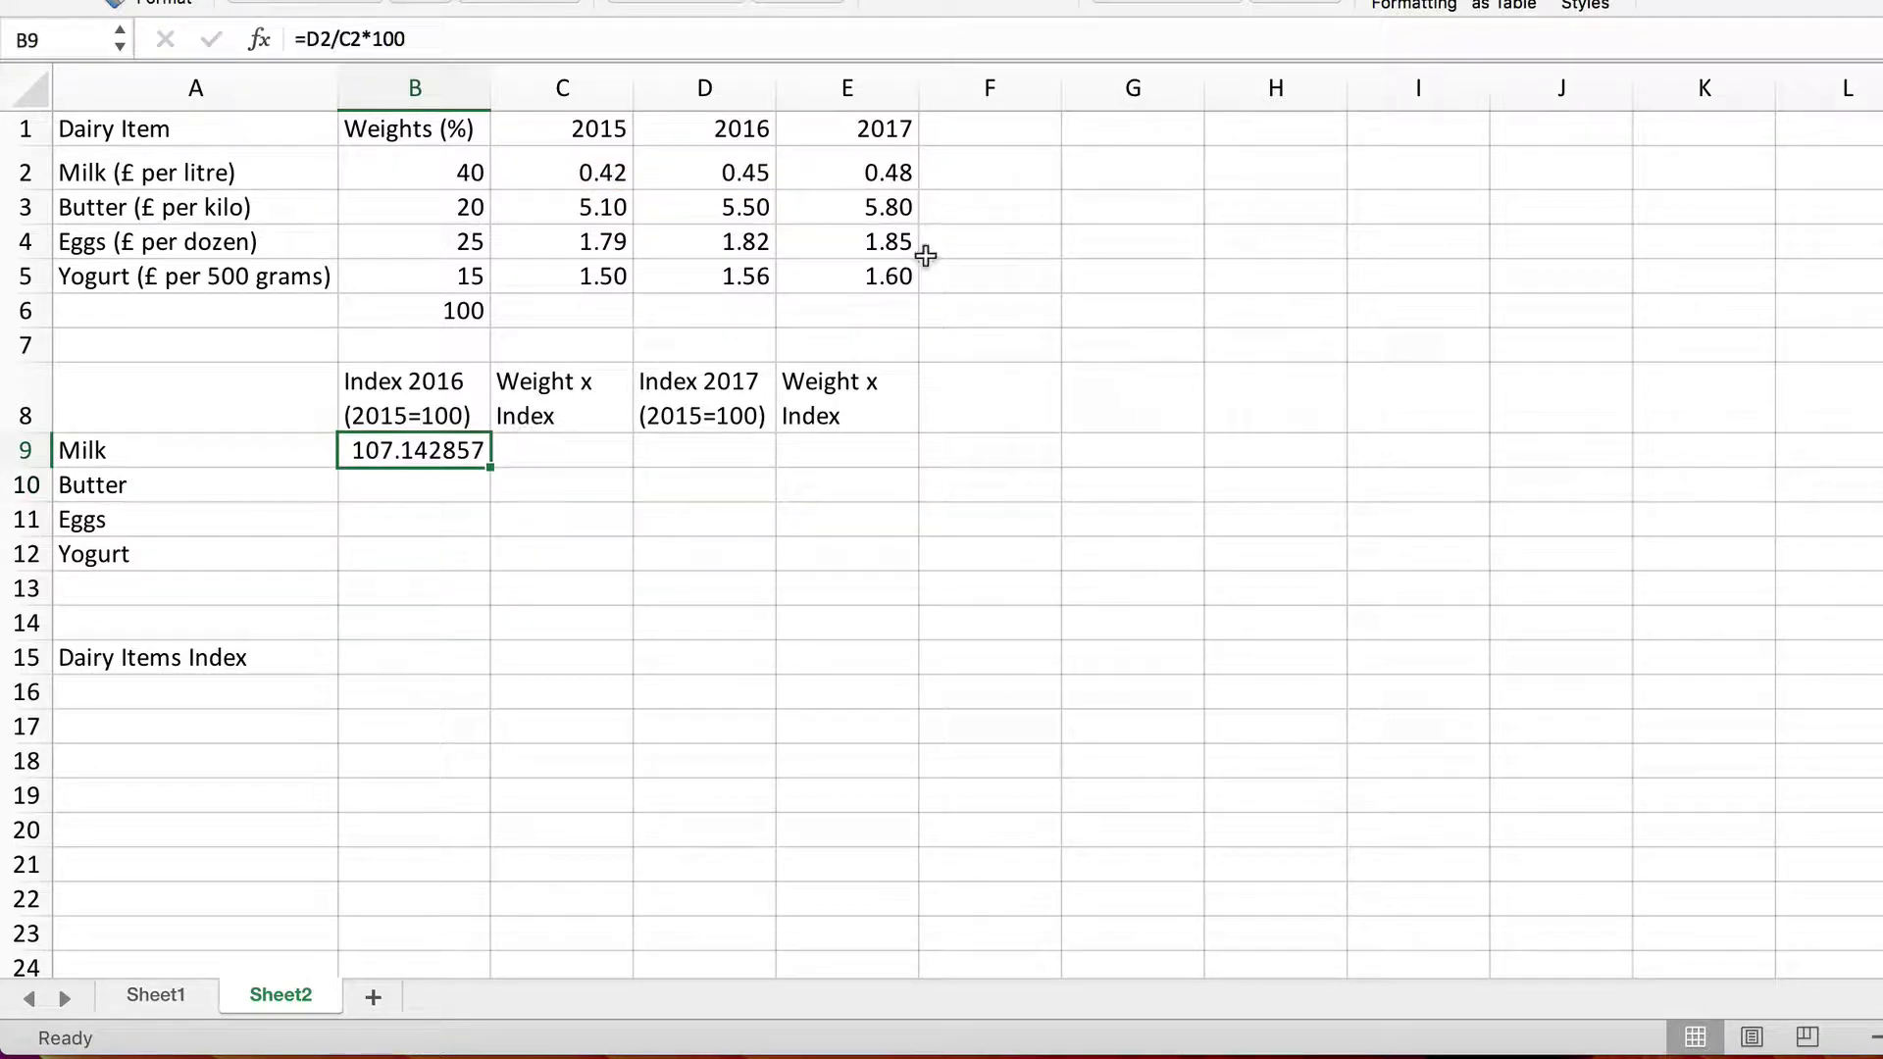
click(1324, 5)
click(1325, 5)
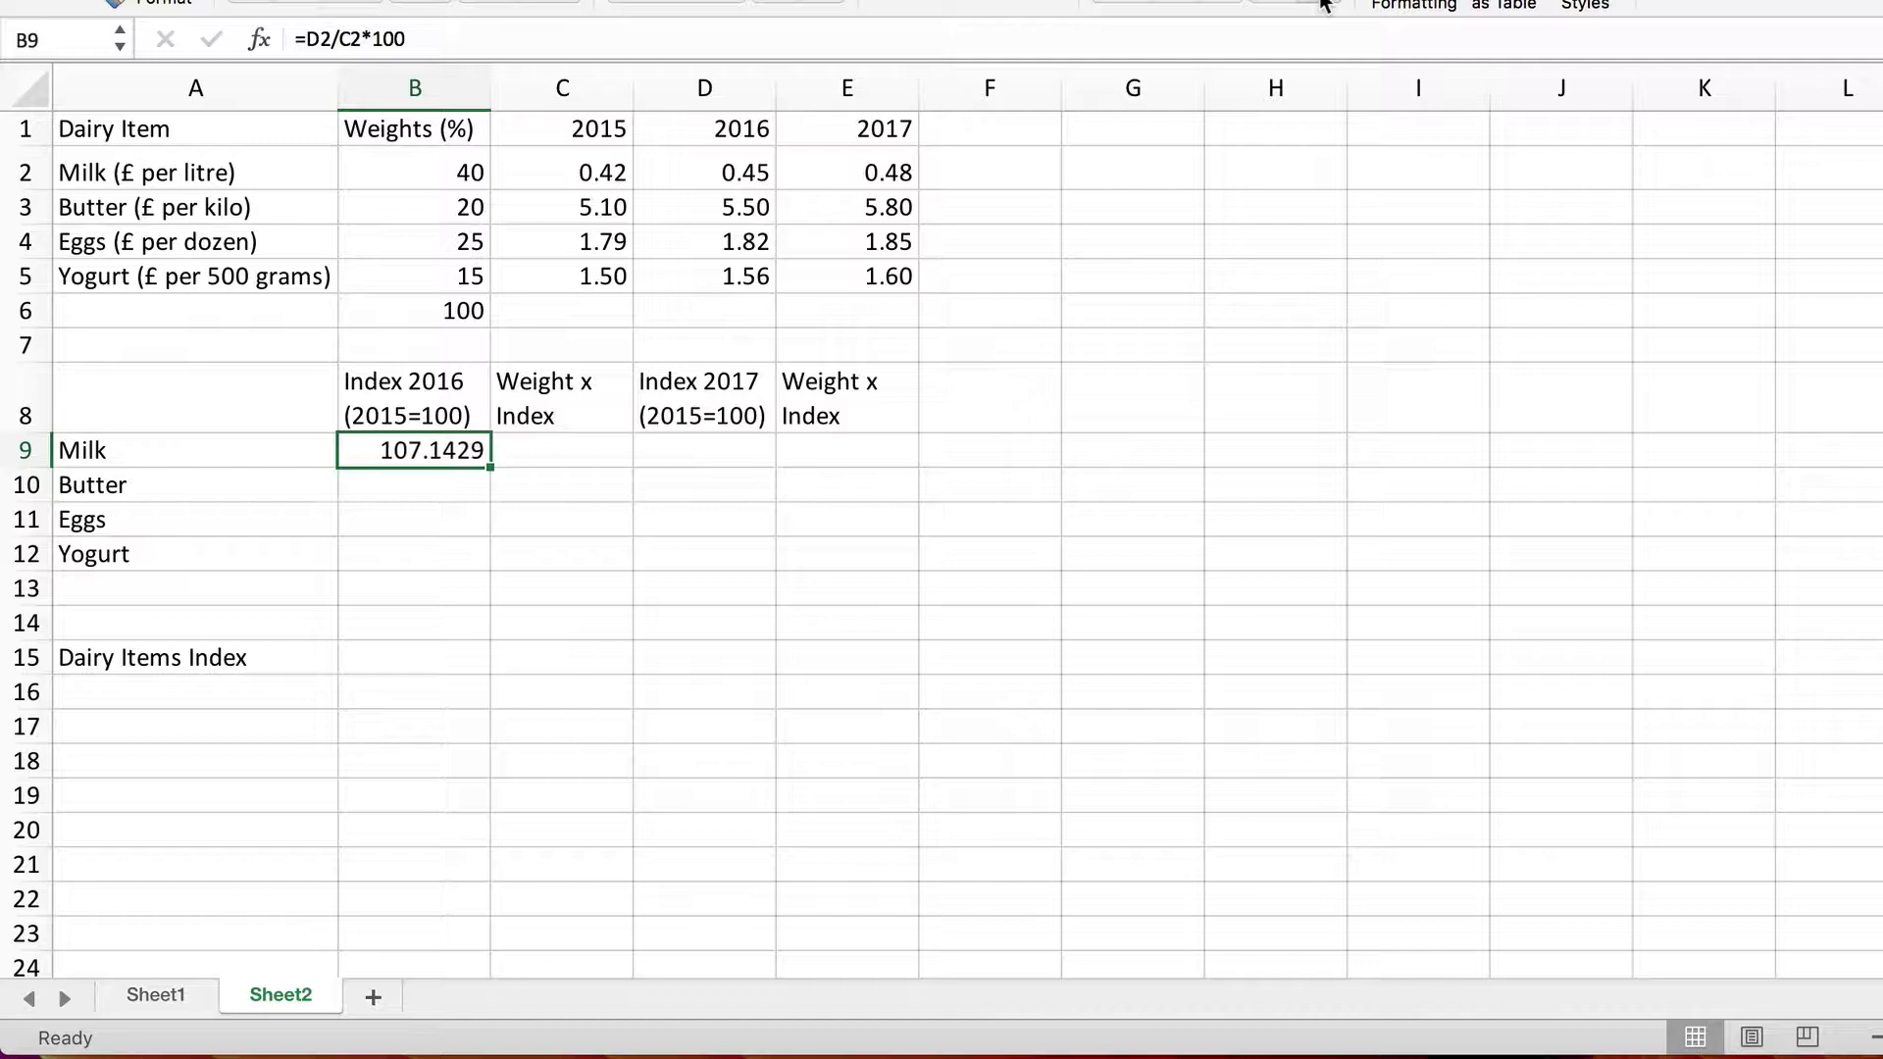
click(1324, 5)
click(1325, 5)
click(1324, 5)
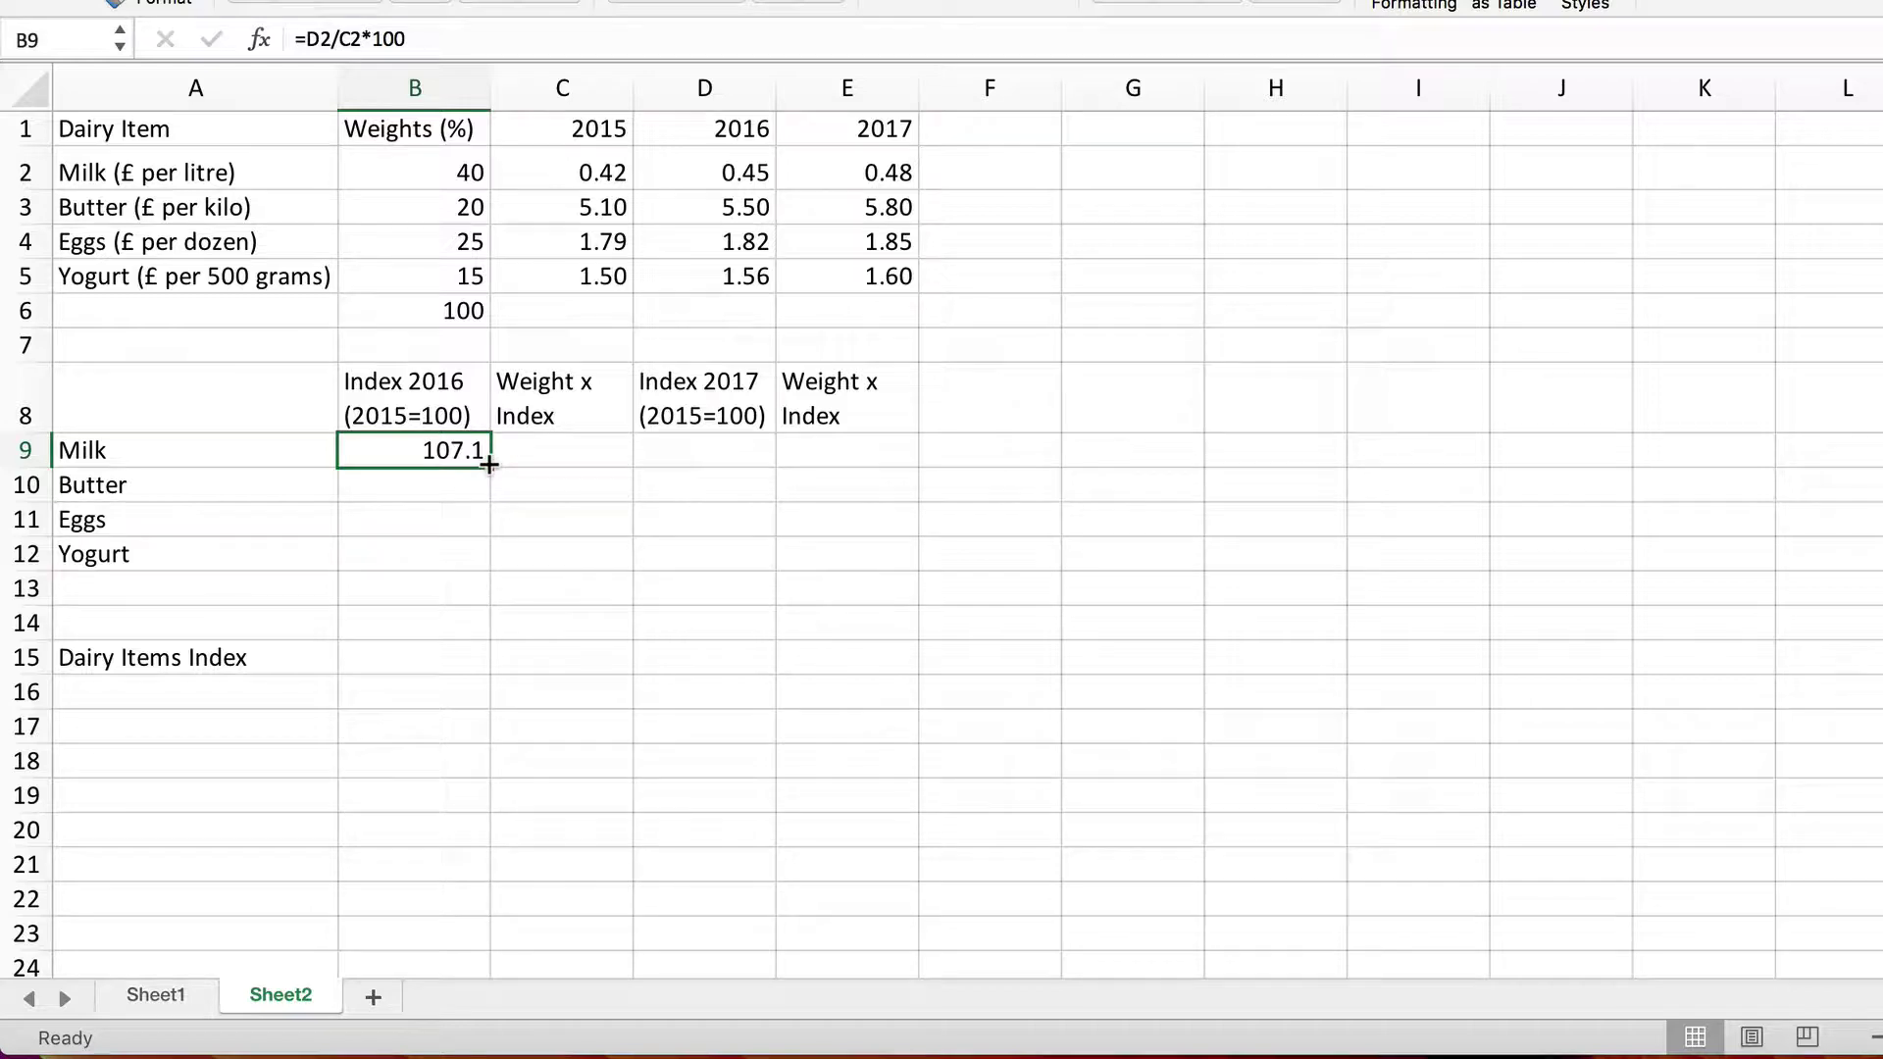
Fill the index formula down to B12 (Butter 107.8, Eggs 101.7, Yogurt 104.0) and check the relative references.
drag(489, 465, 477, 569)
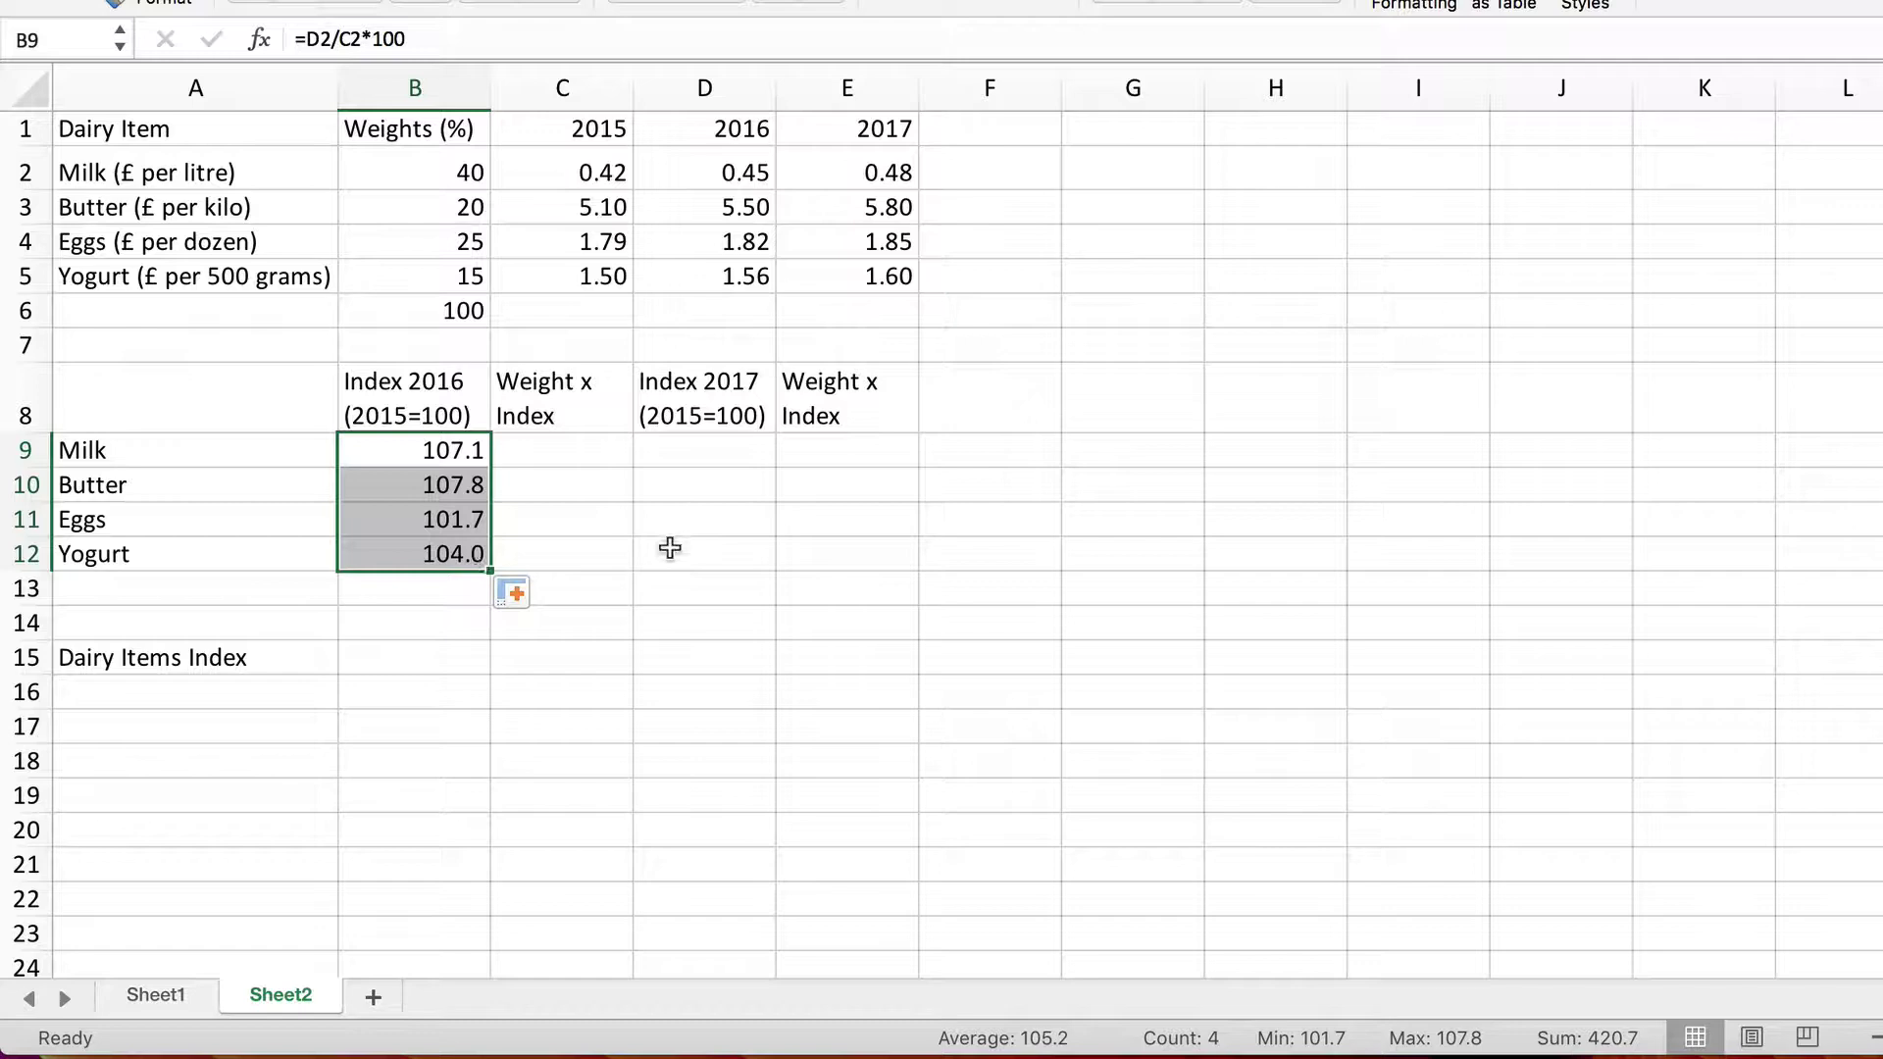
click(610, 549)
click(432, 450)
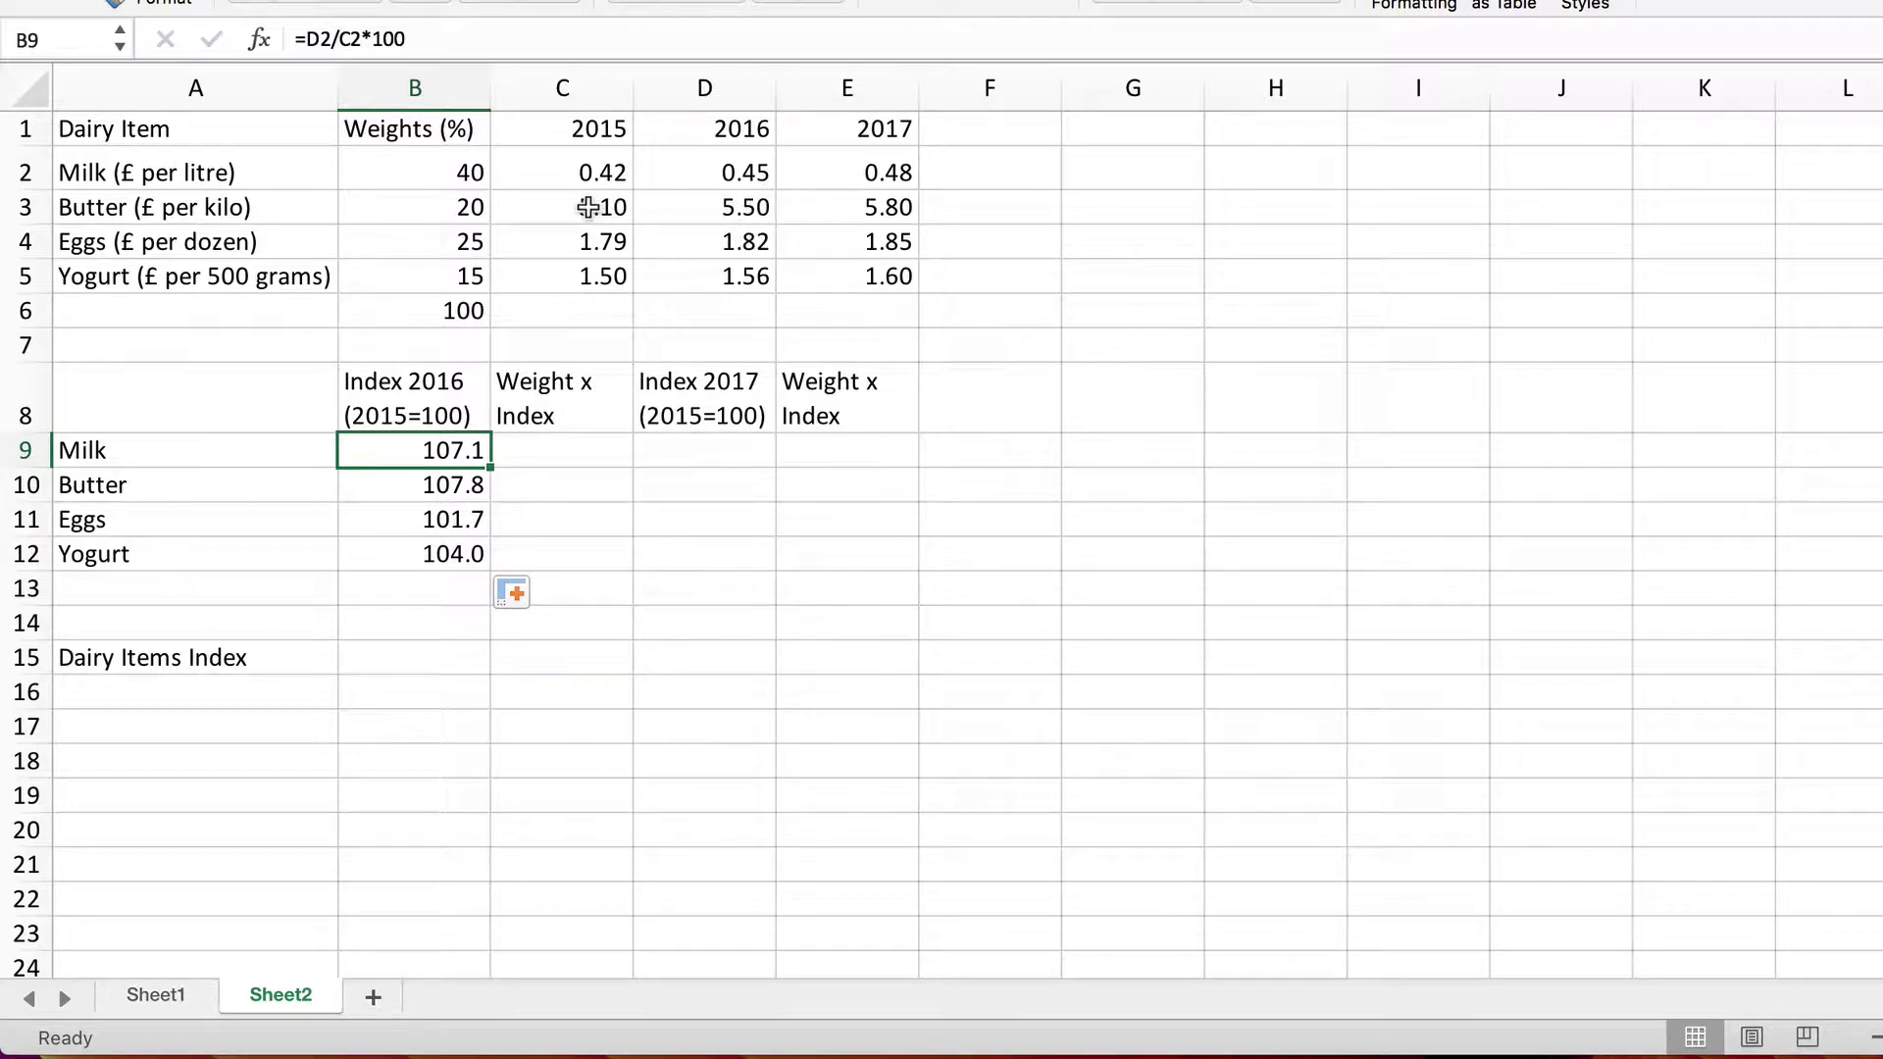
click(443, 483)
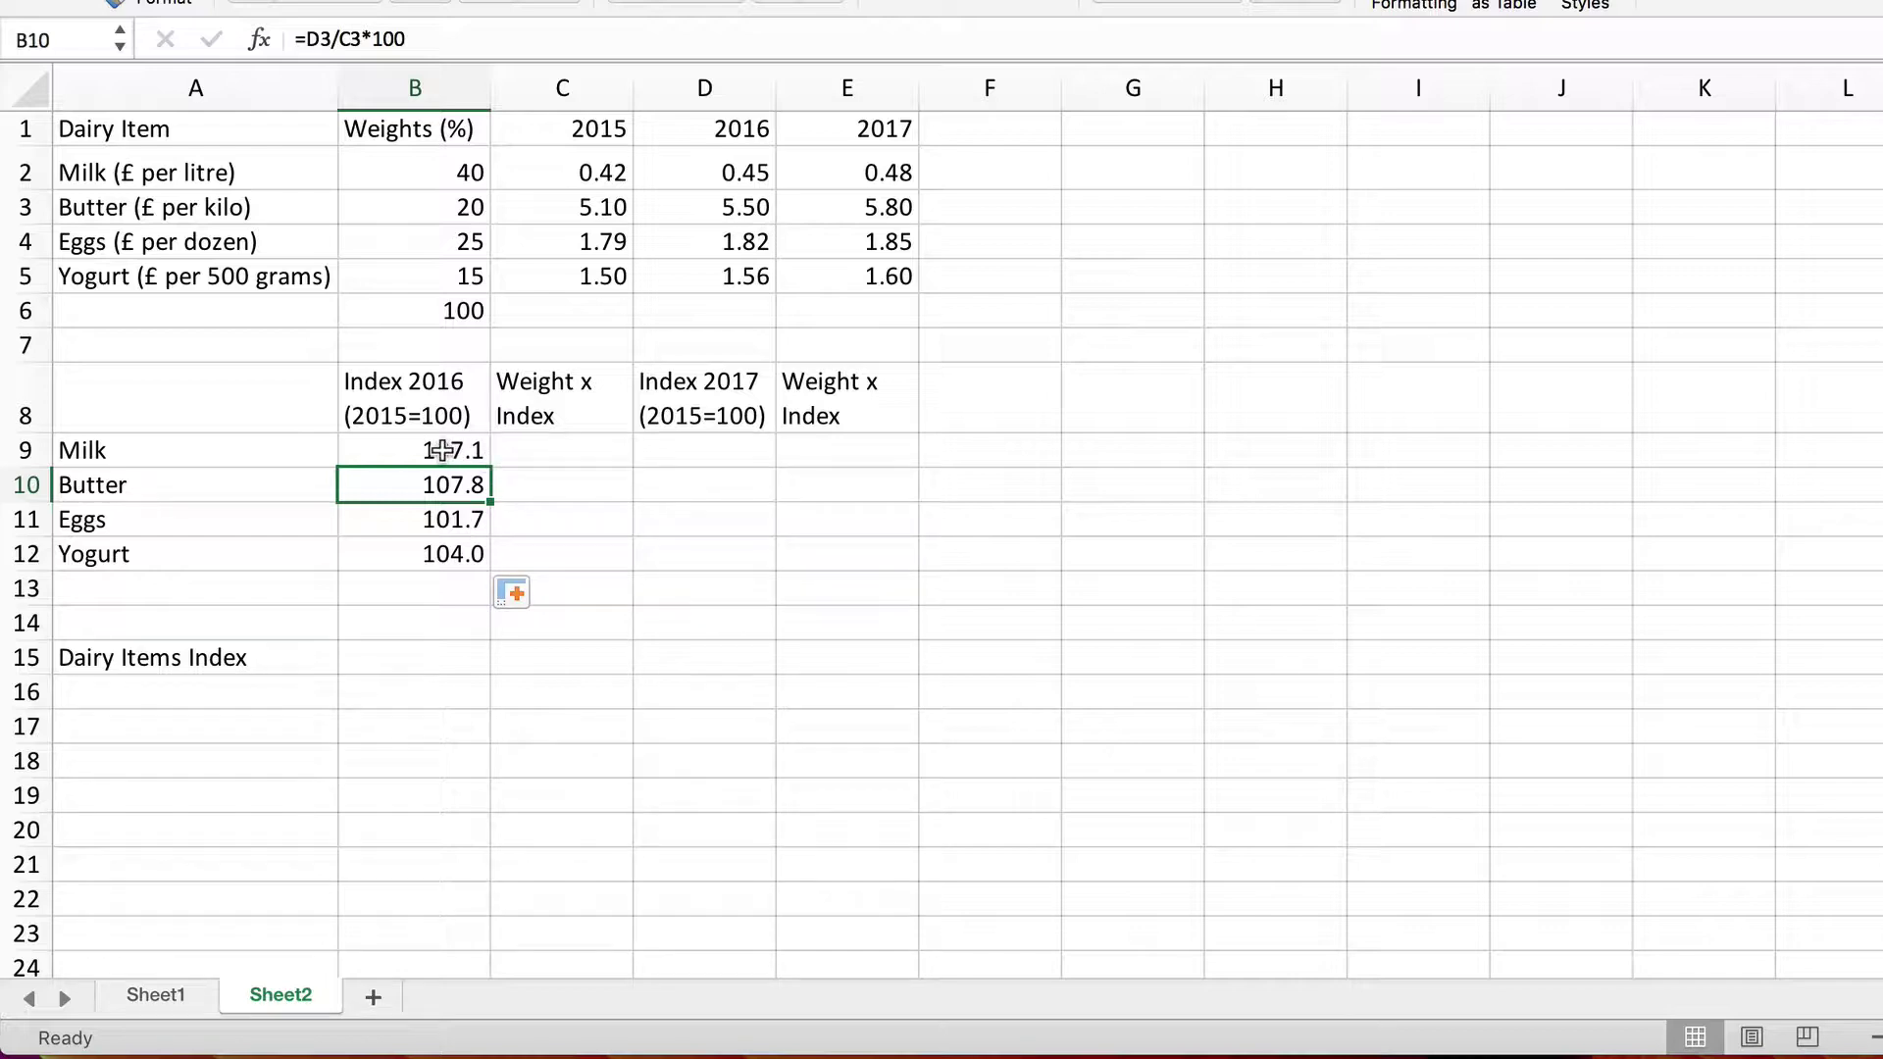
drag(441, 450, 441, 555)
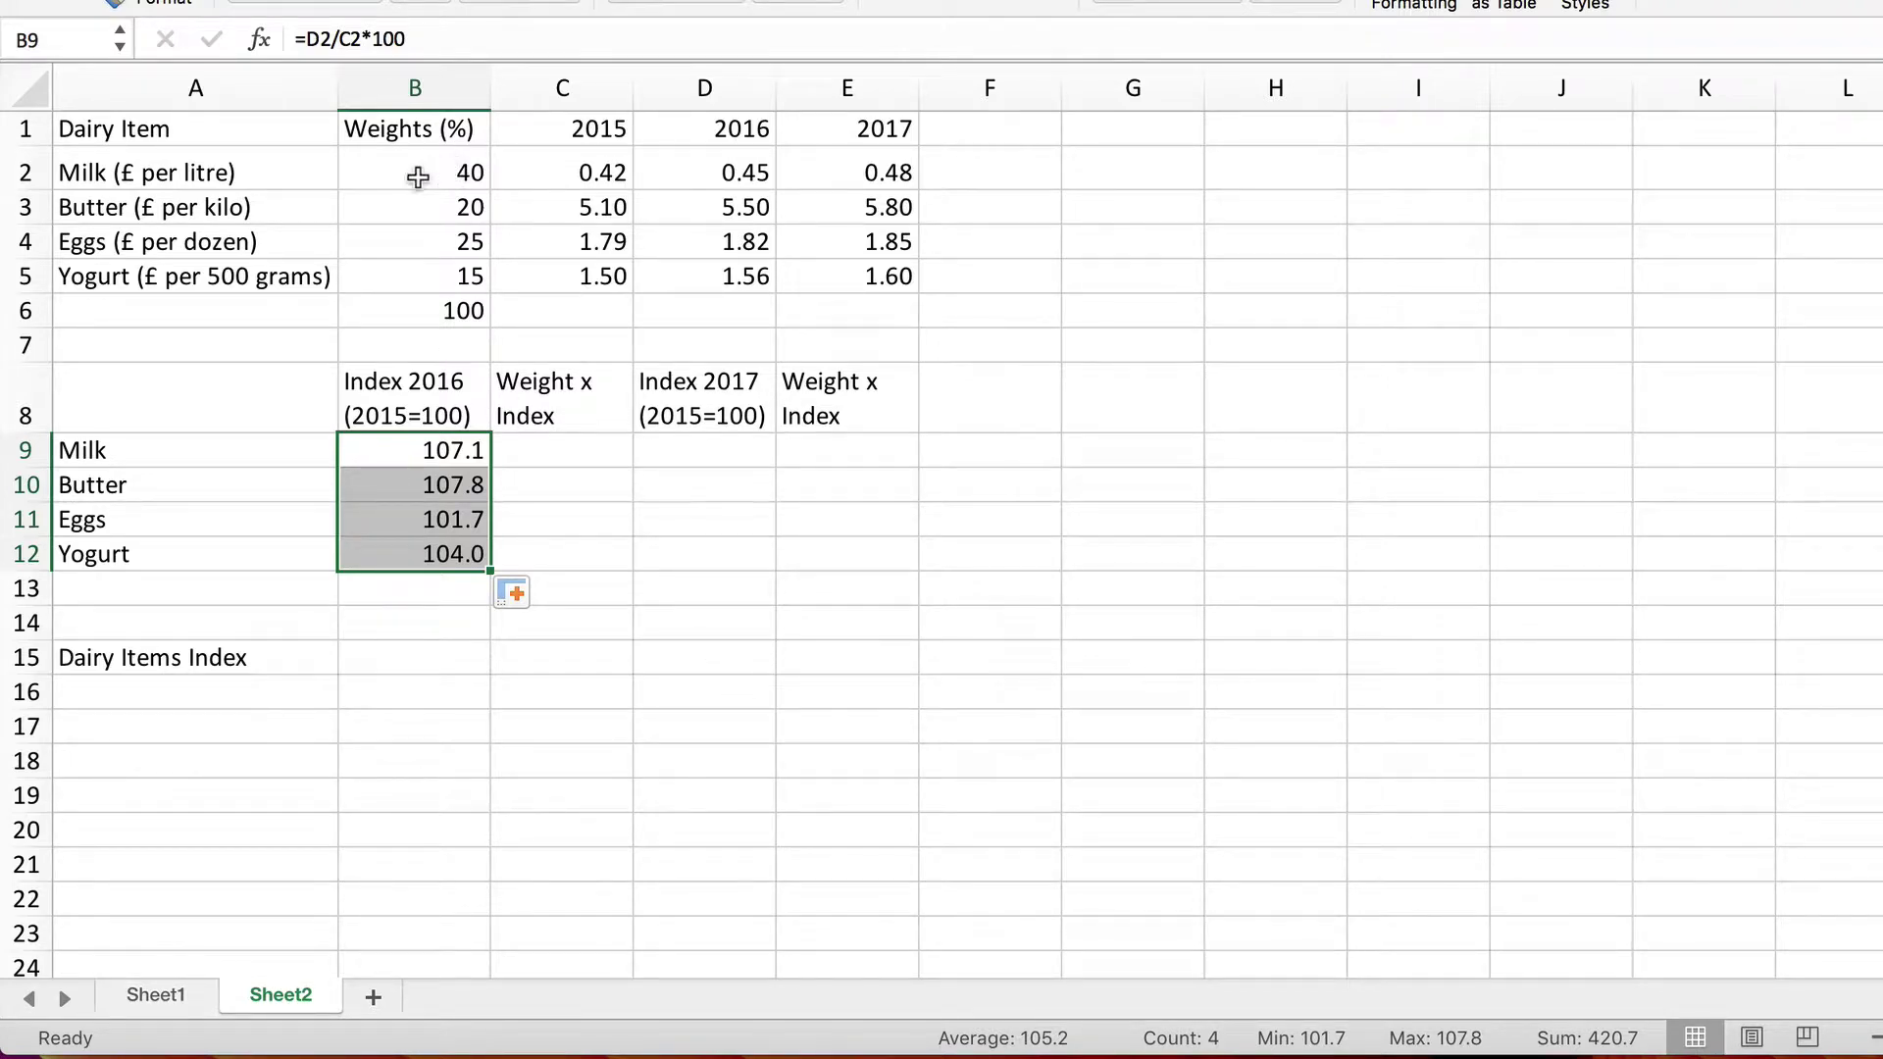
drag(419, 173, 416, 274)
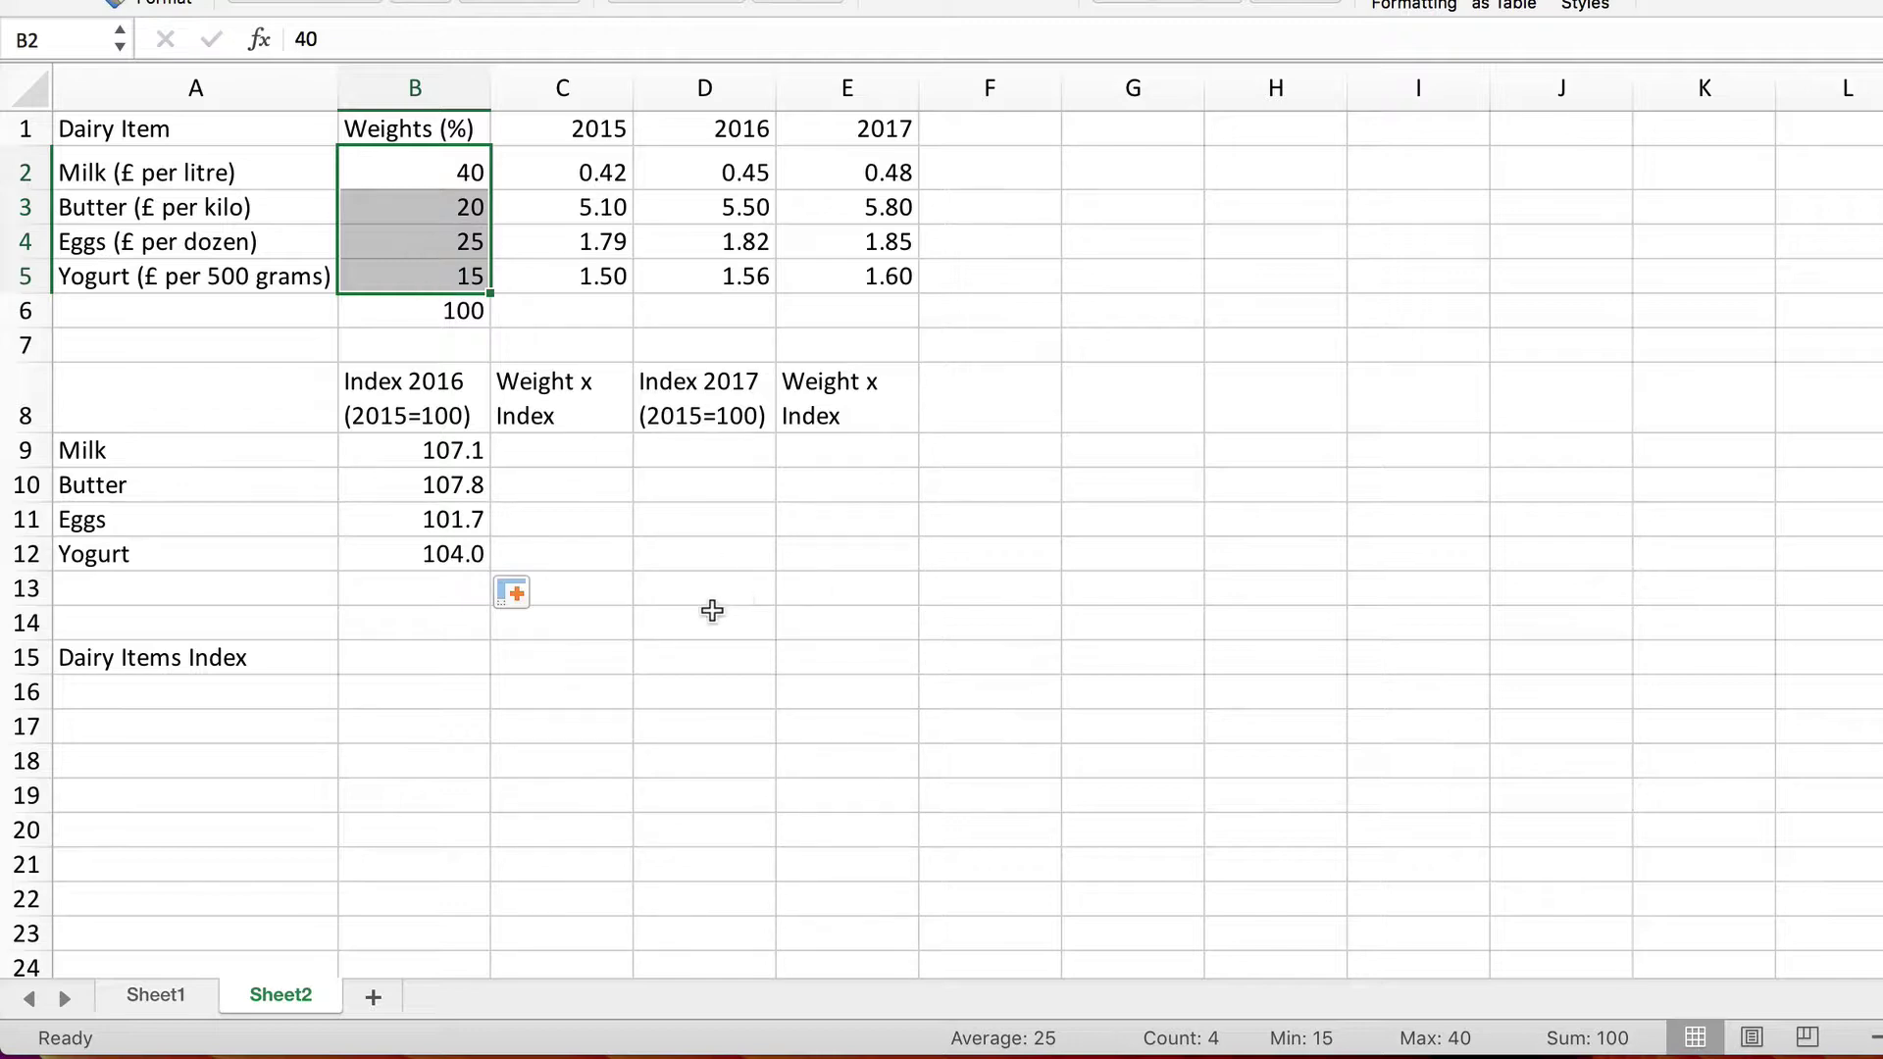
click(743, 615)
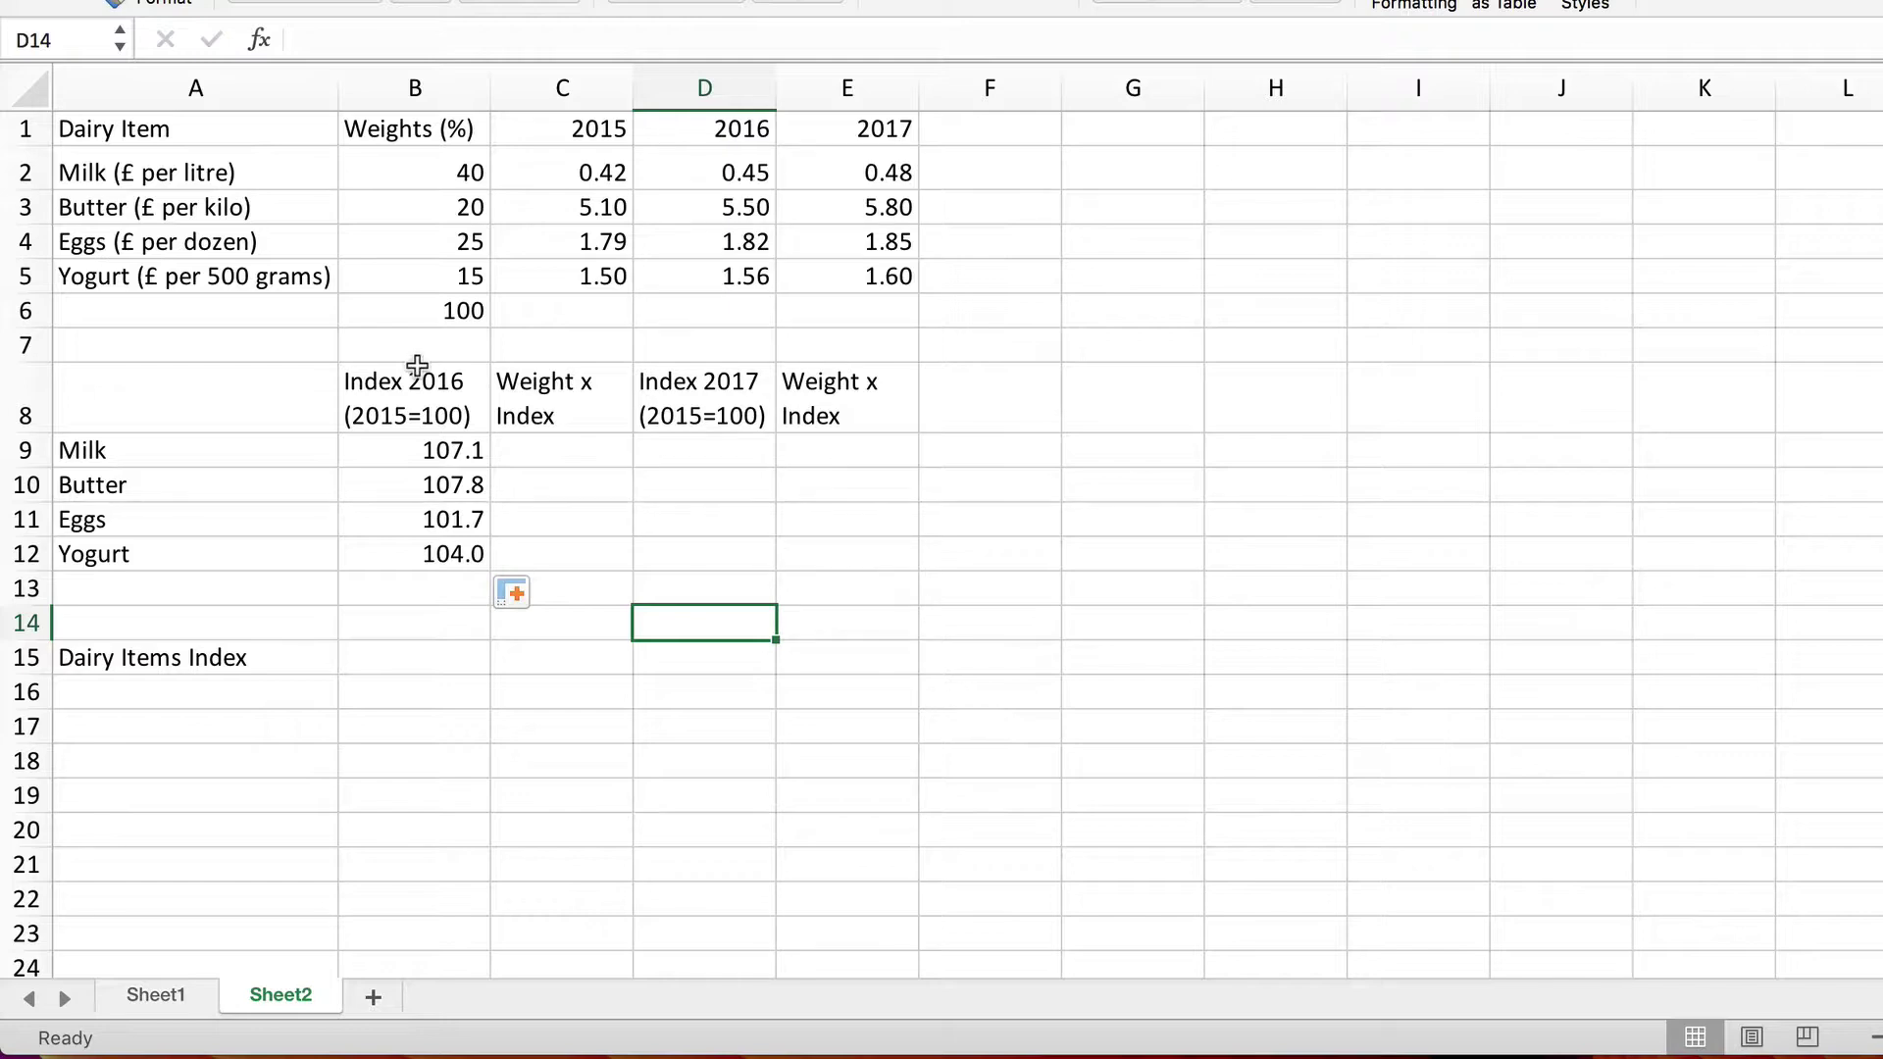
click(270, 272)
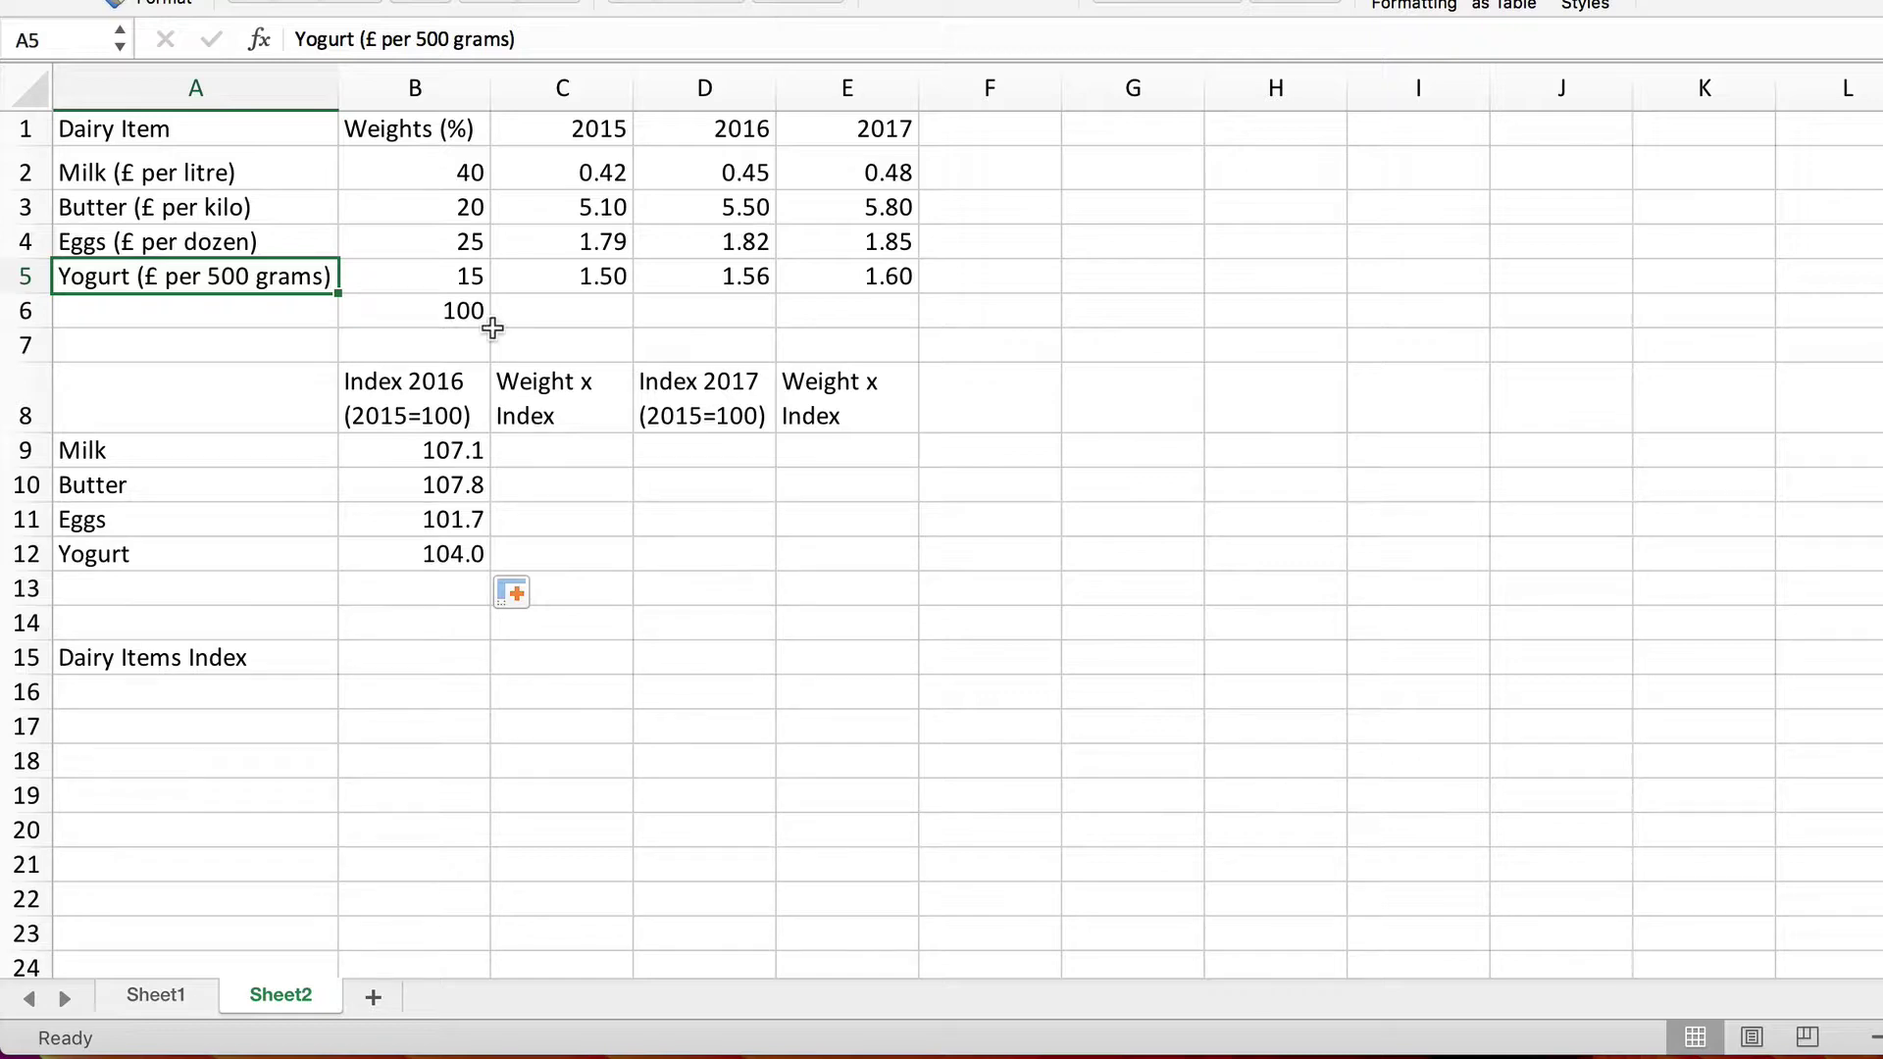
click(422, 182)
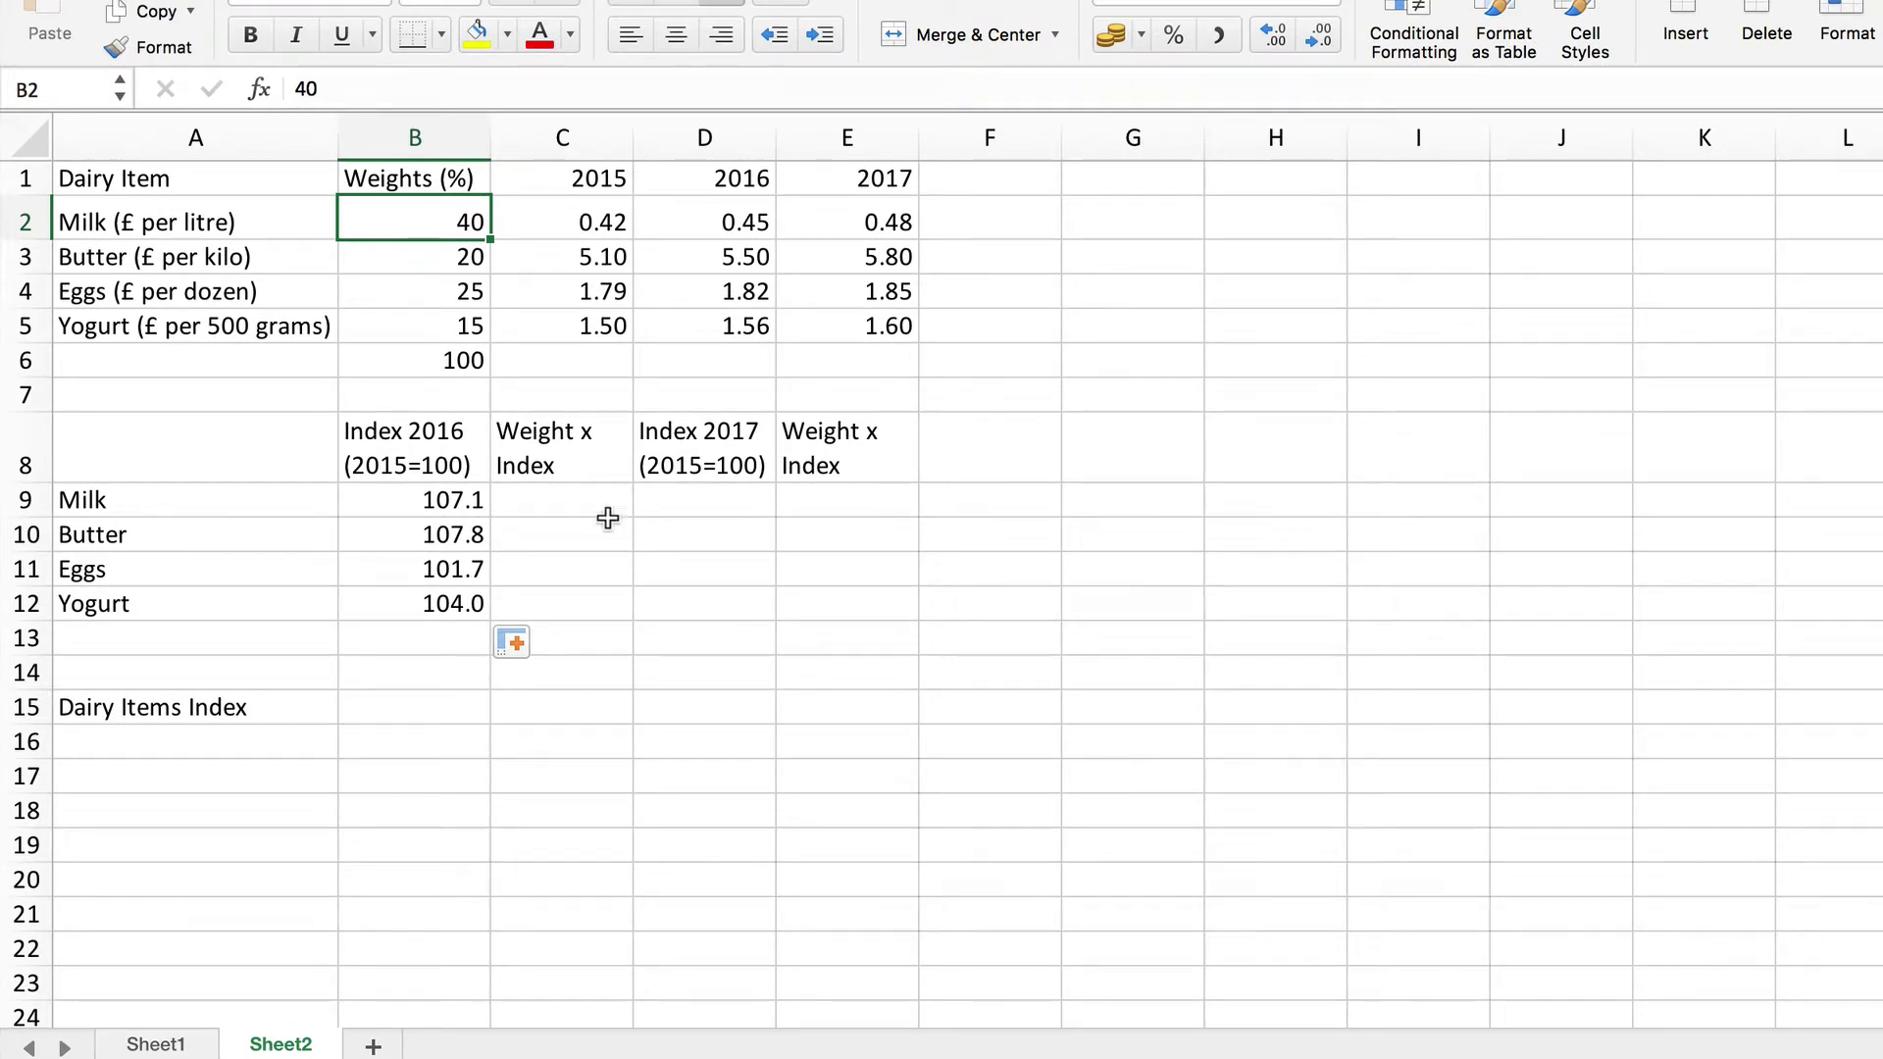
Enter =B2*B9 in C9 for Milk's weight x index, shown as 4285.7.
click(565, 501)
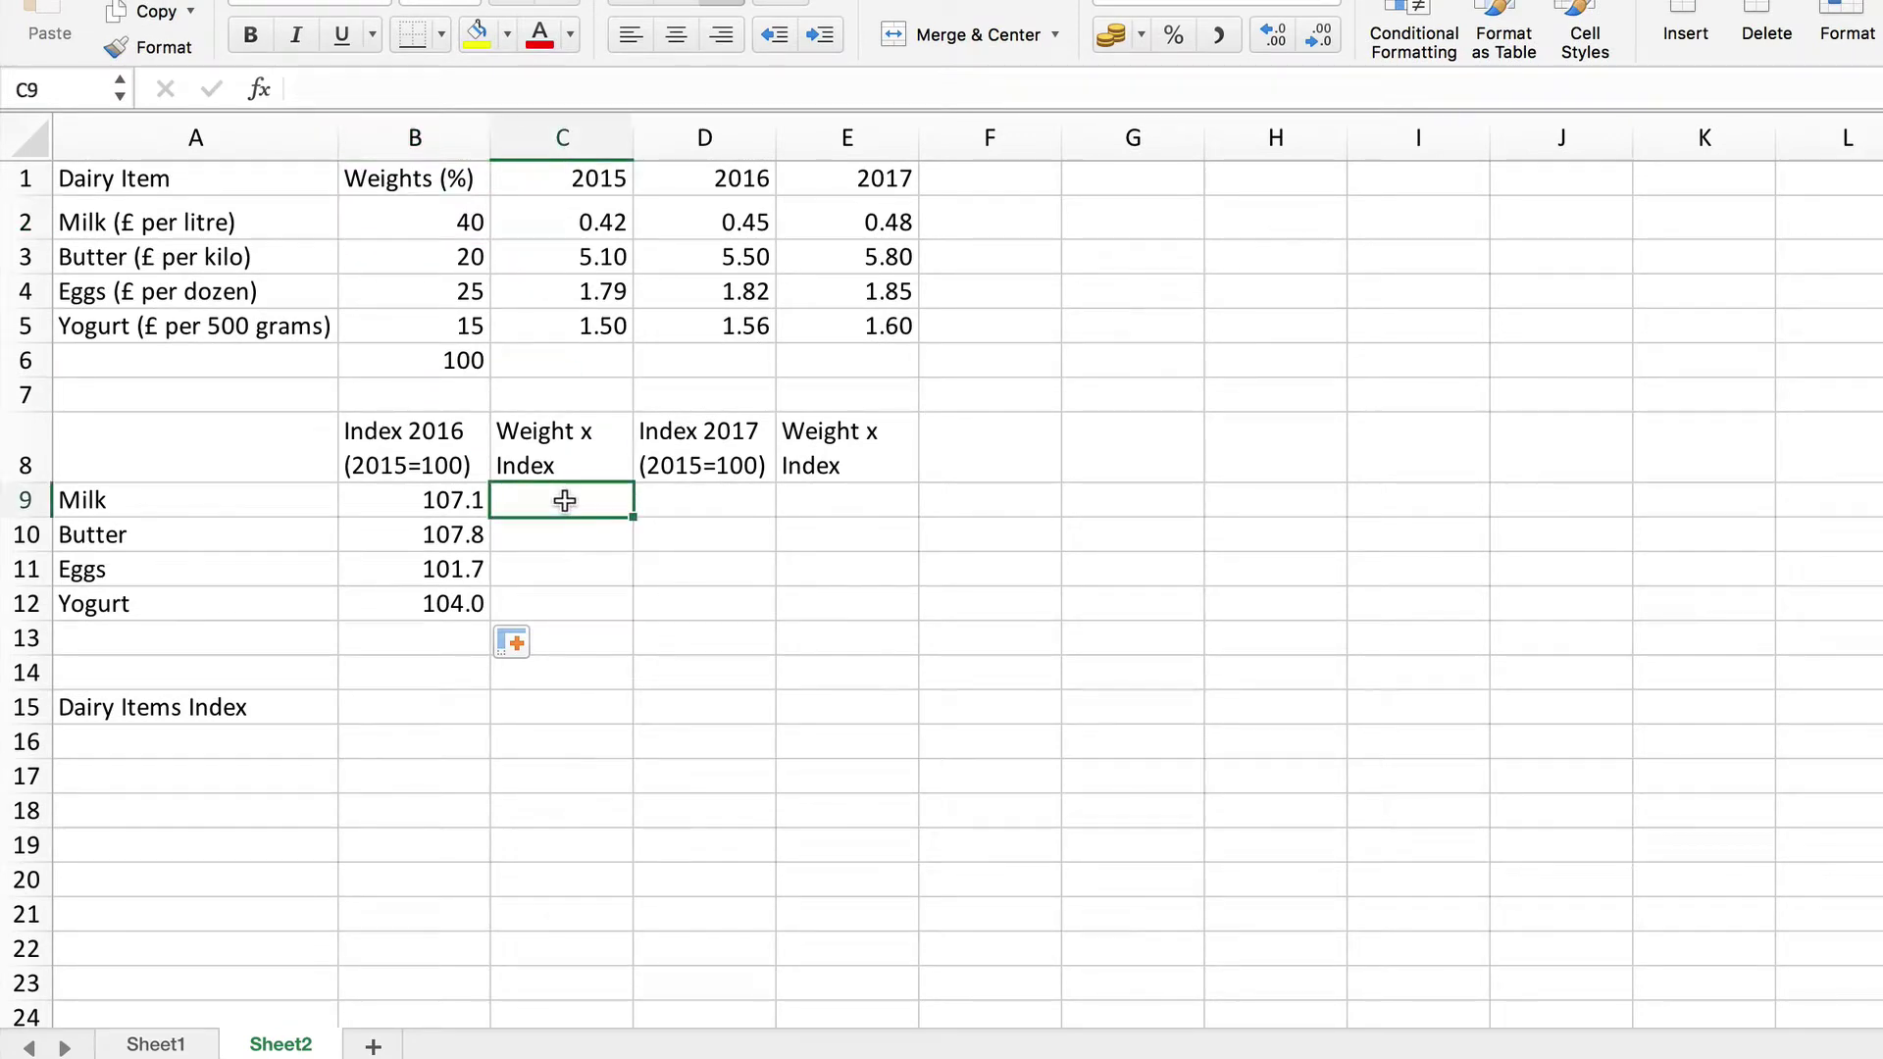
text(=)
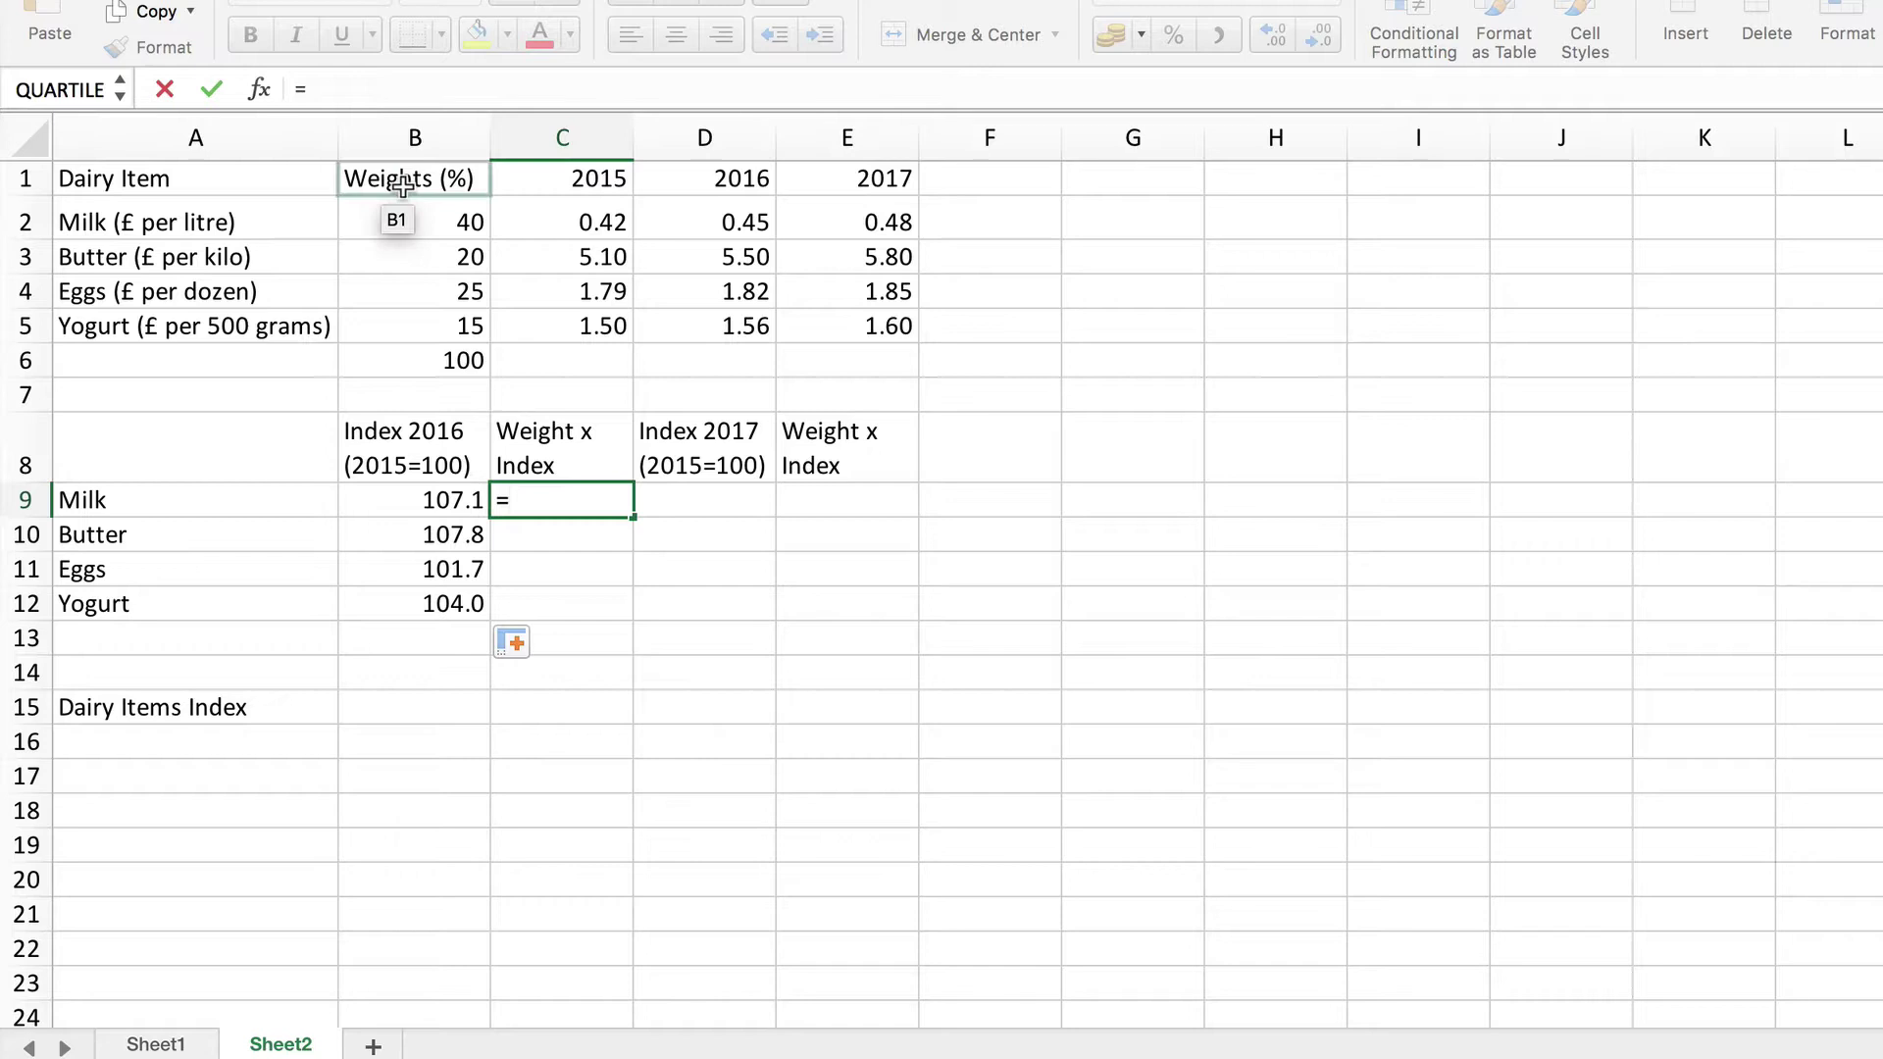
click(411, 228)
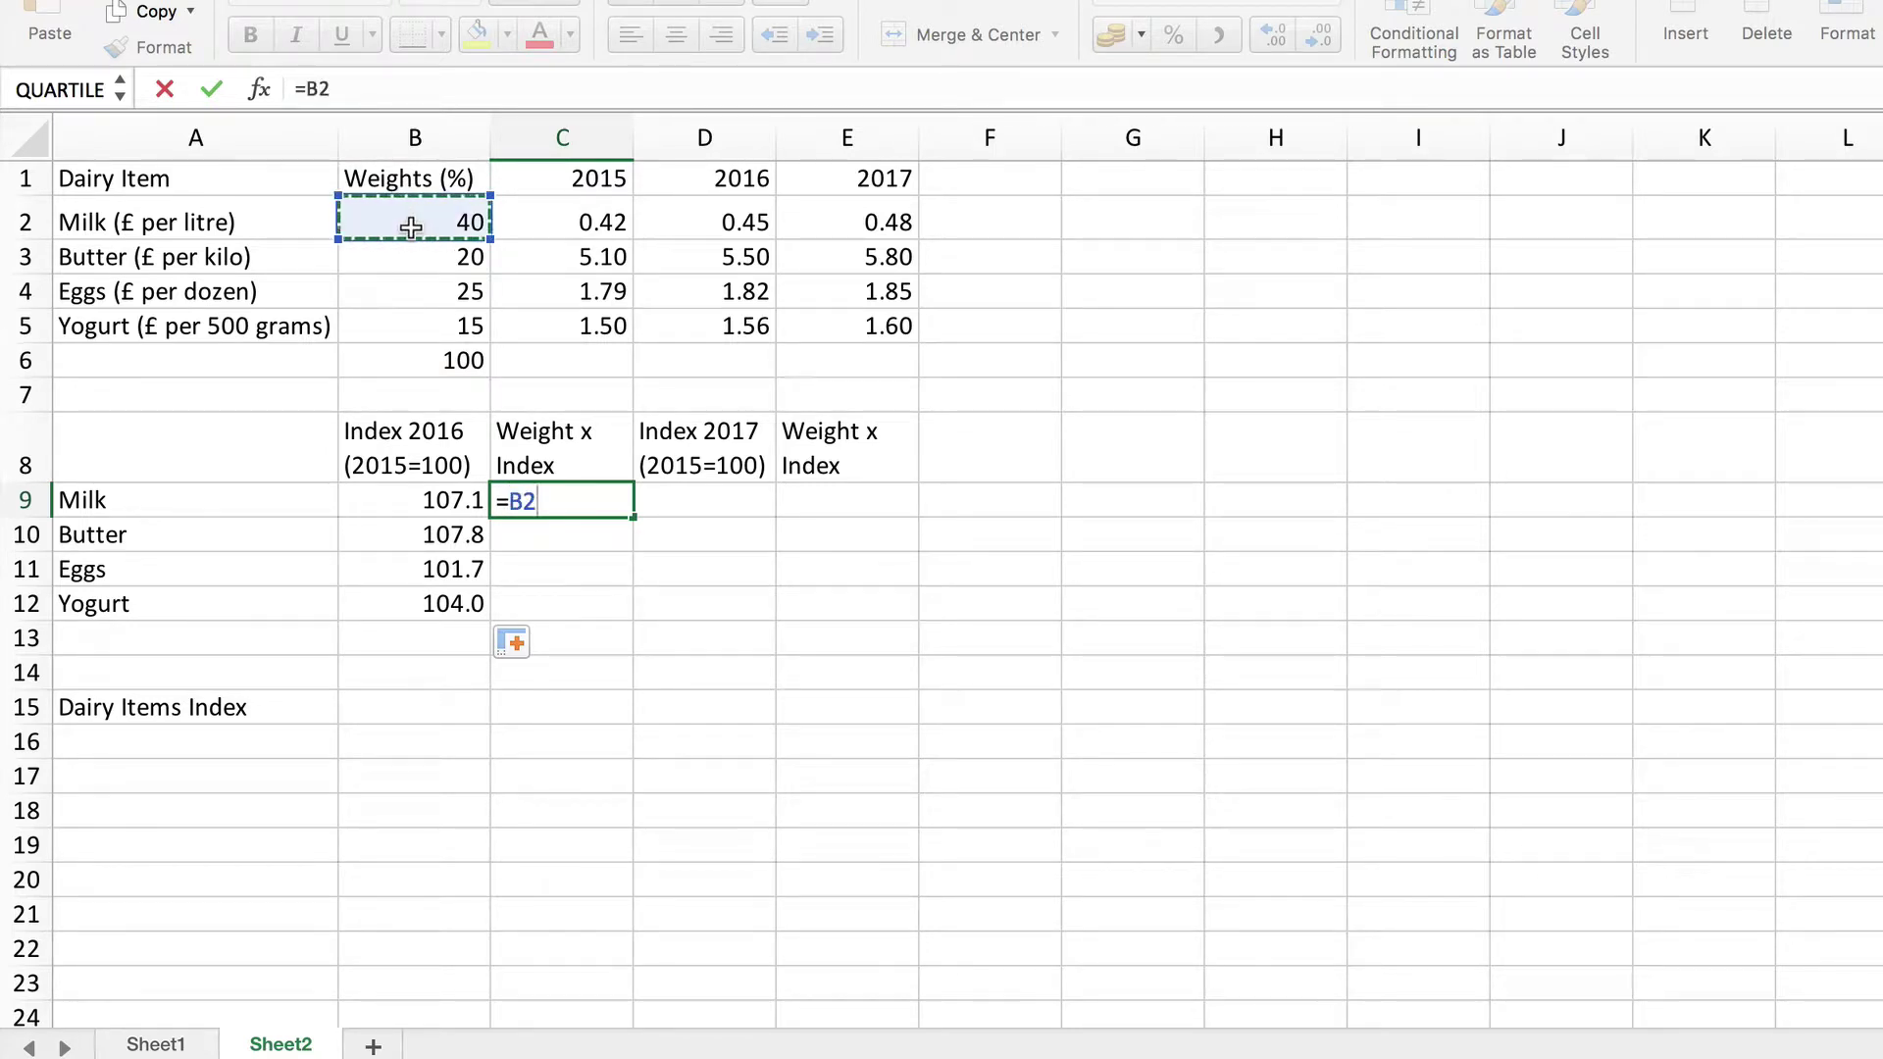
text(*)
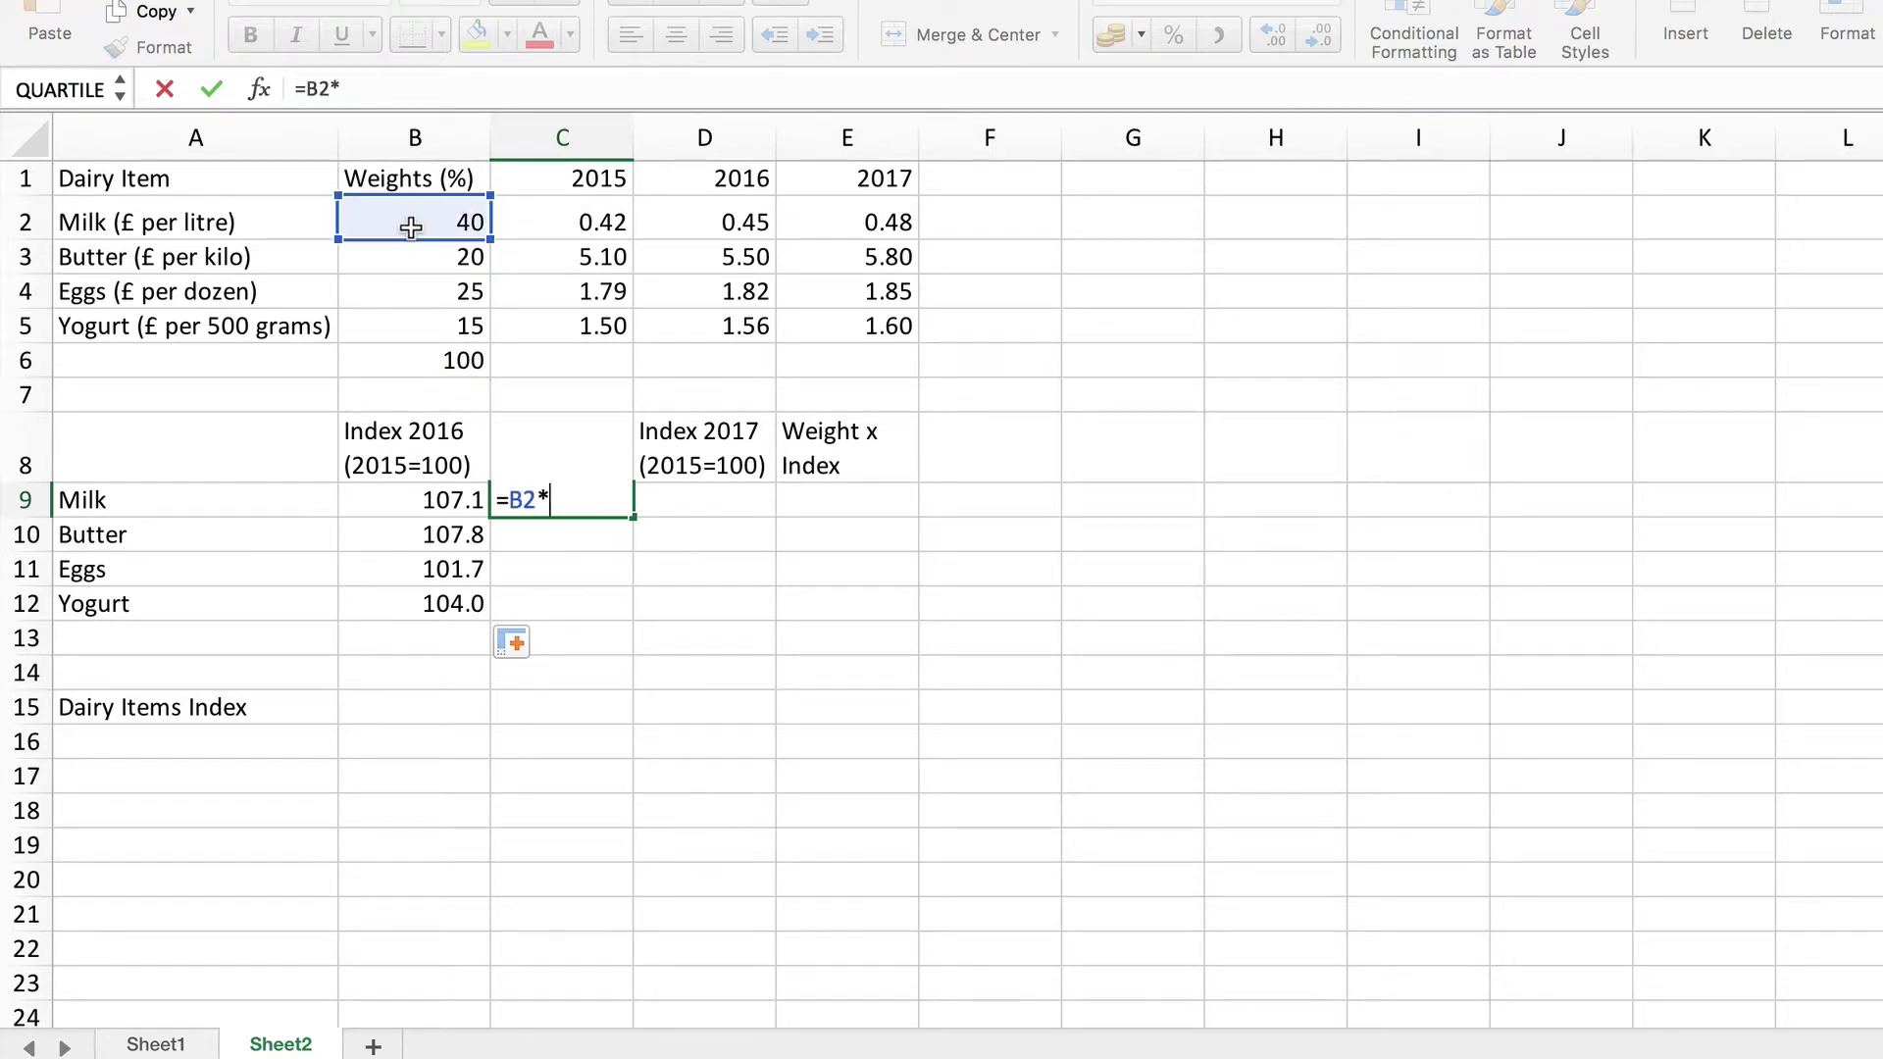
click(424, 507)
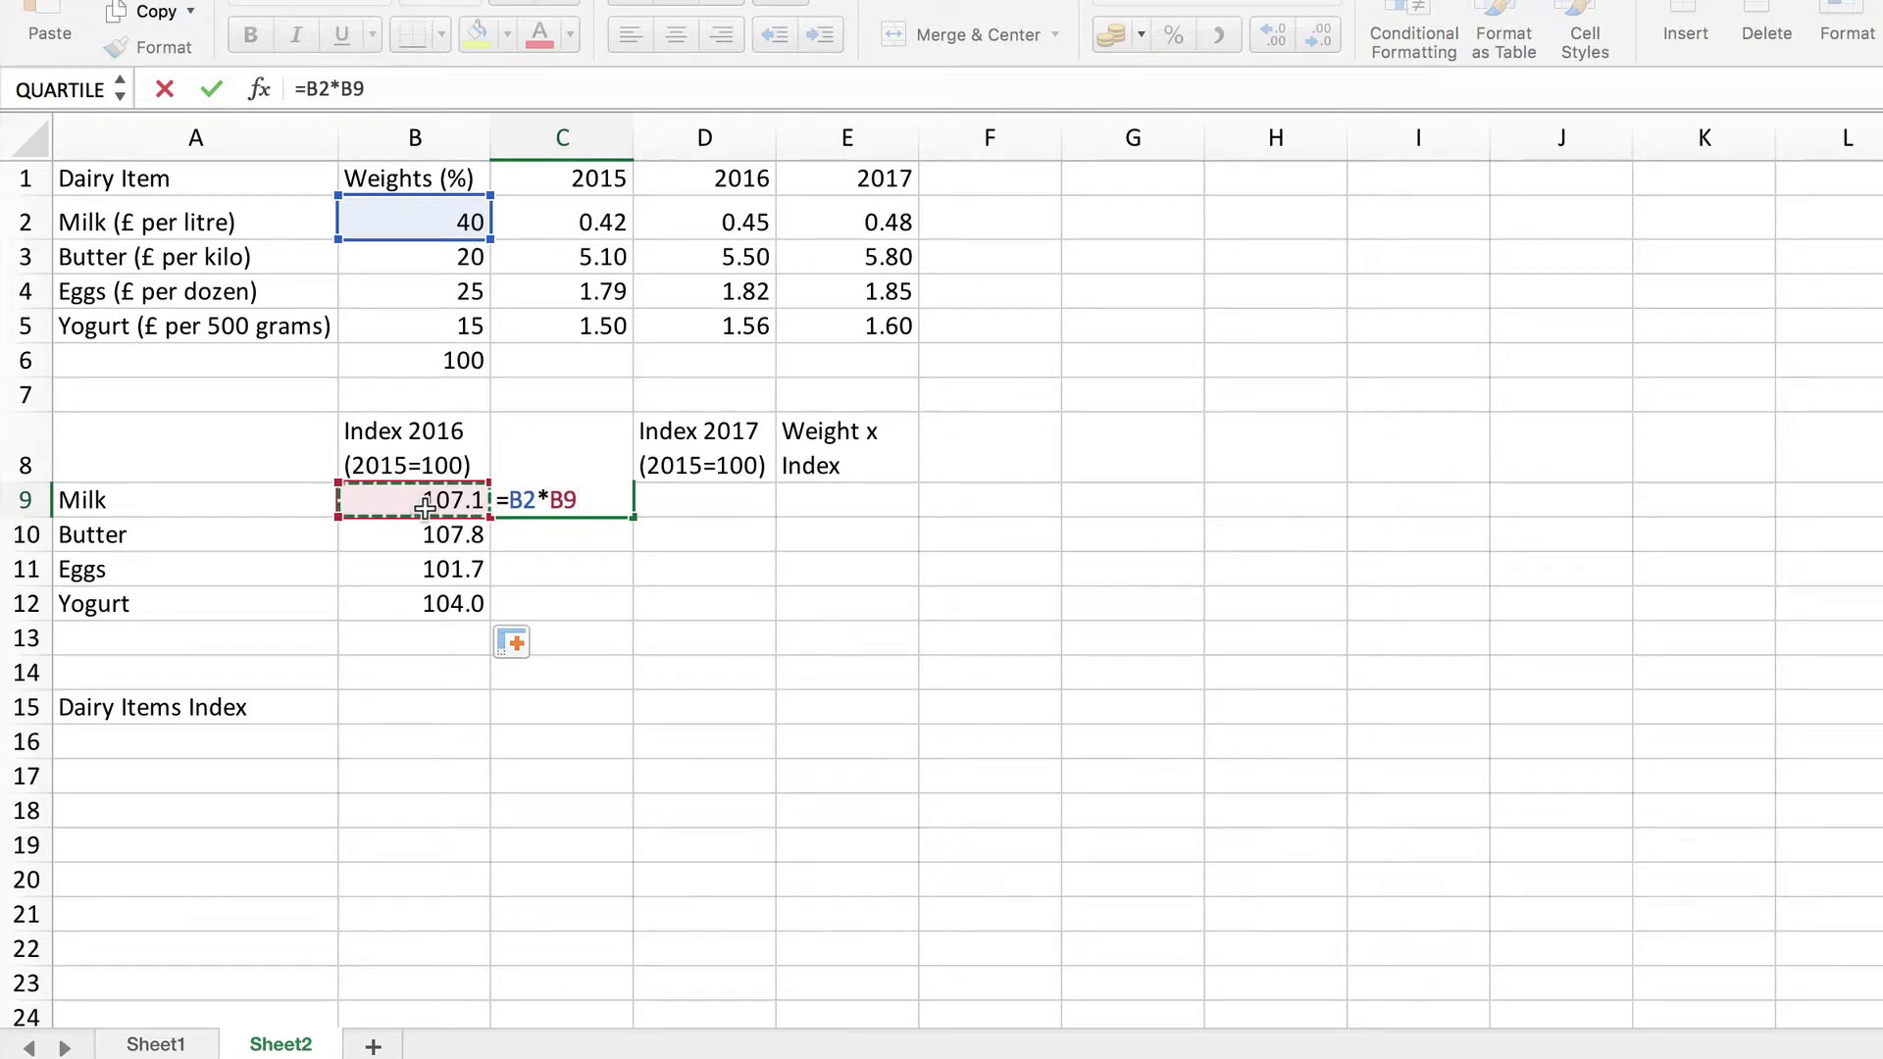
key(Return)
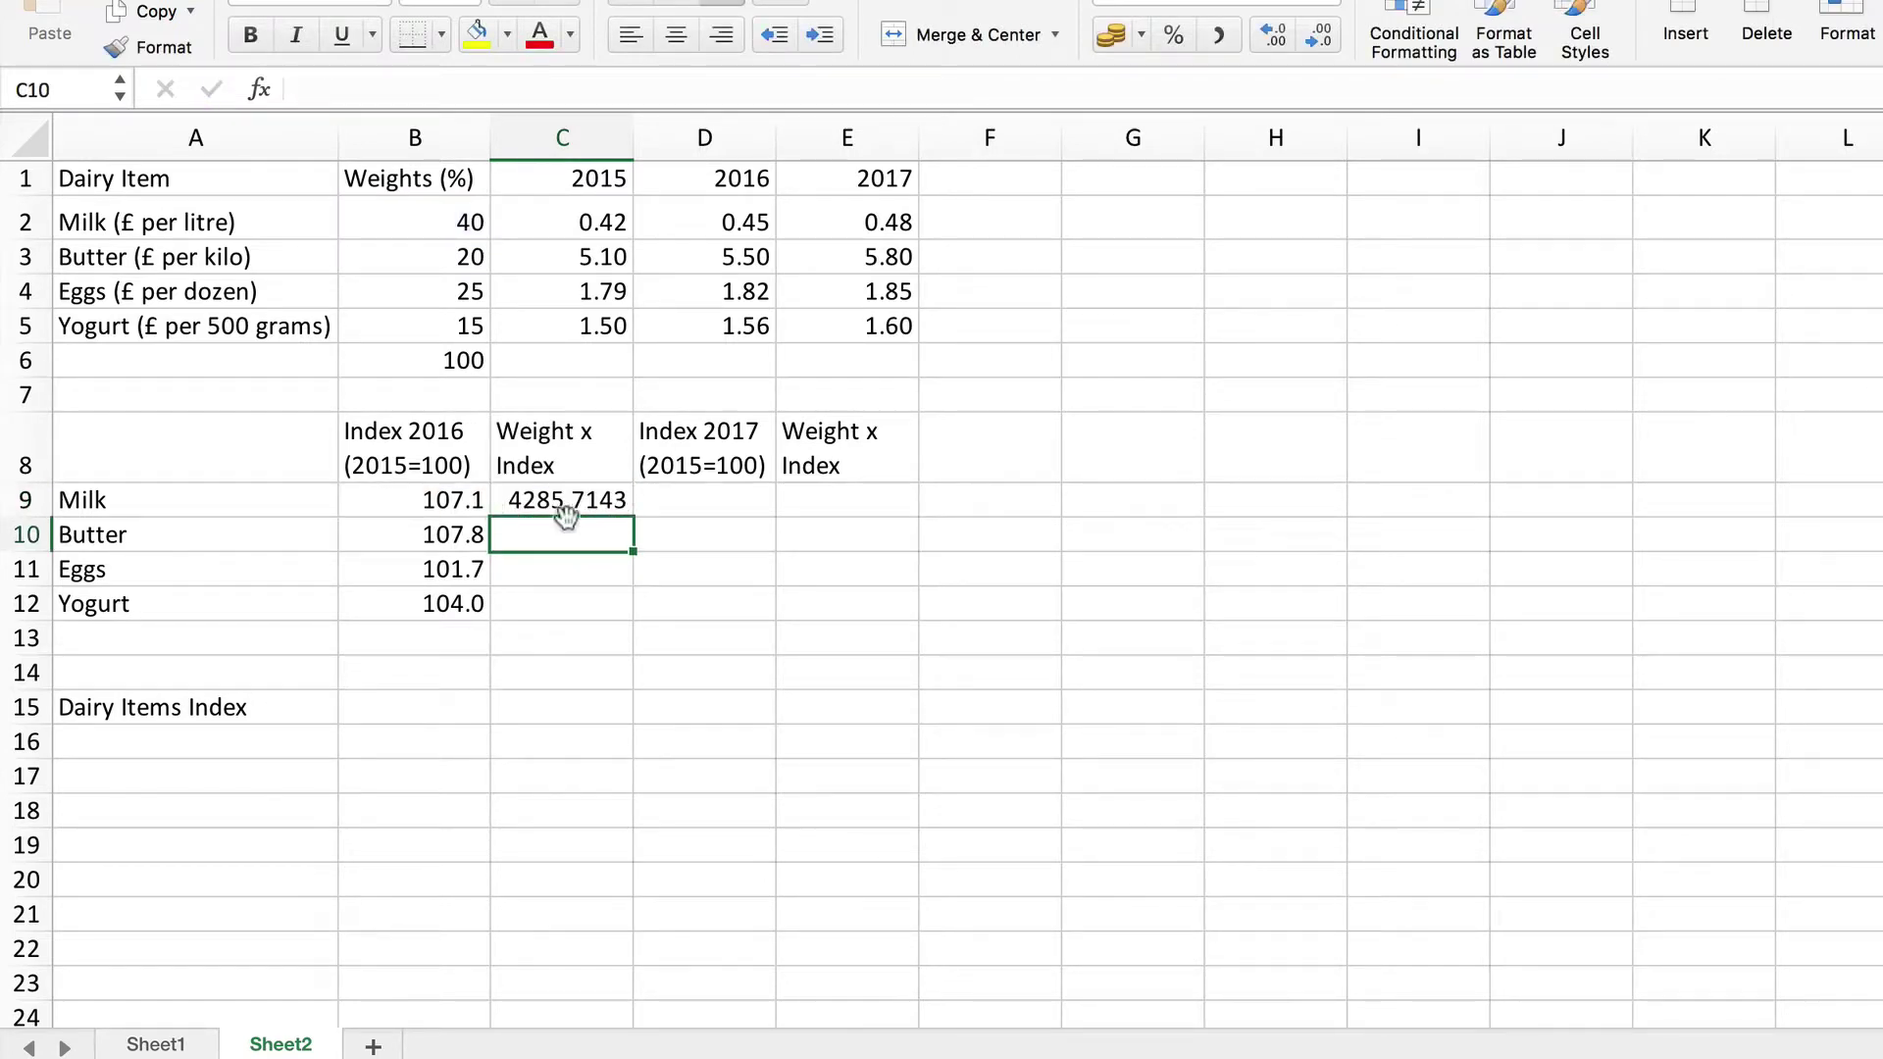
click(561, 507)
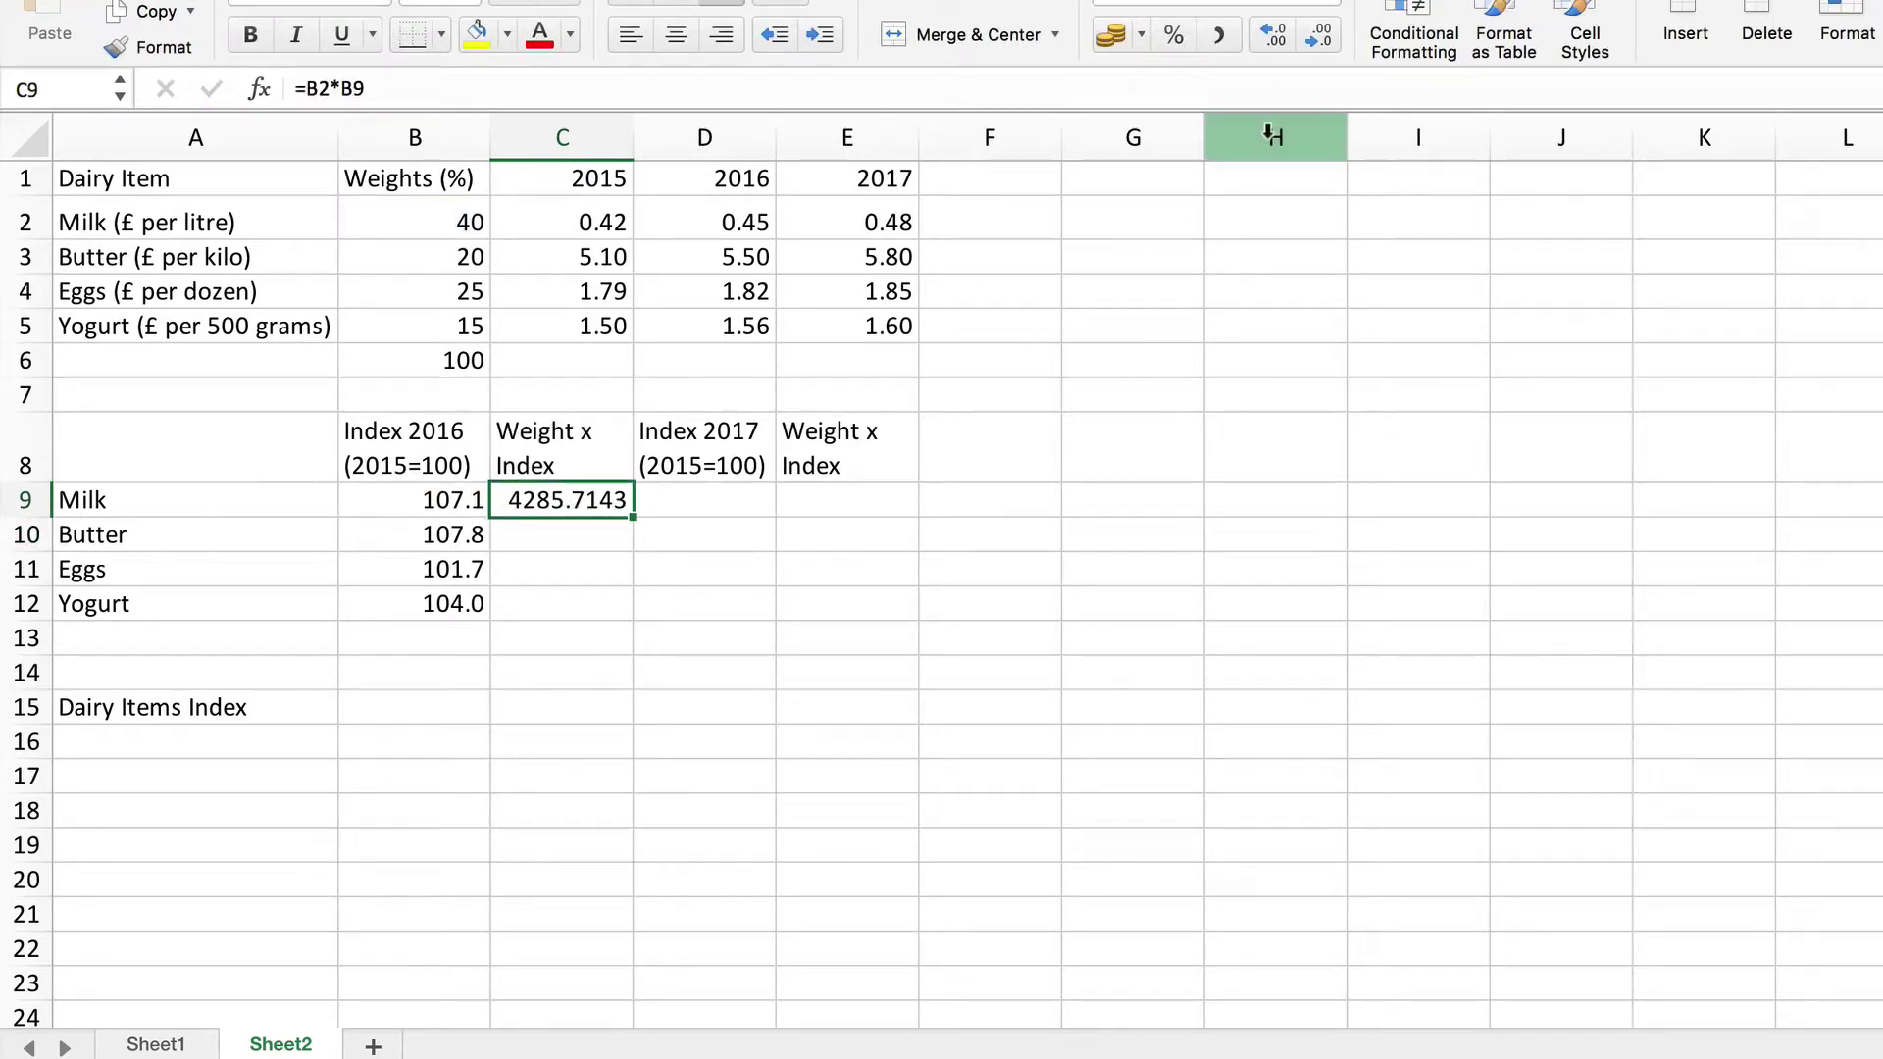
click(1316, 37)
click(1315, 37)
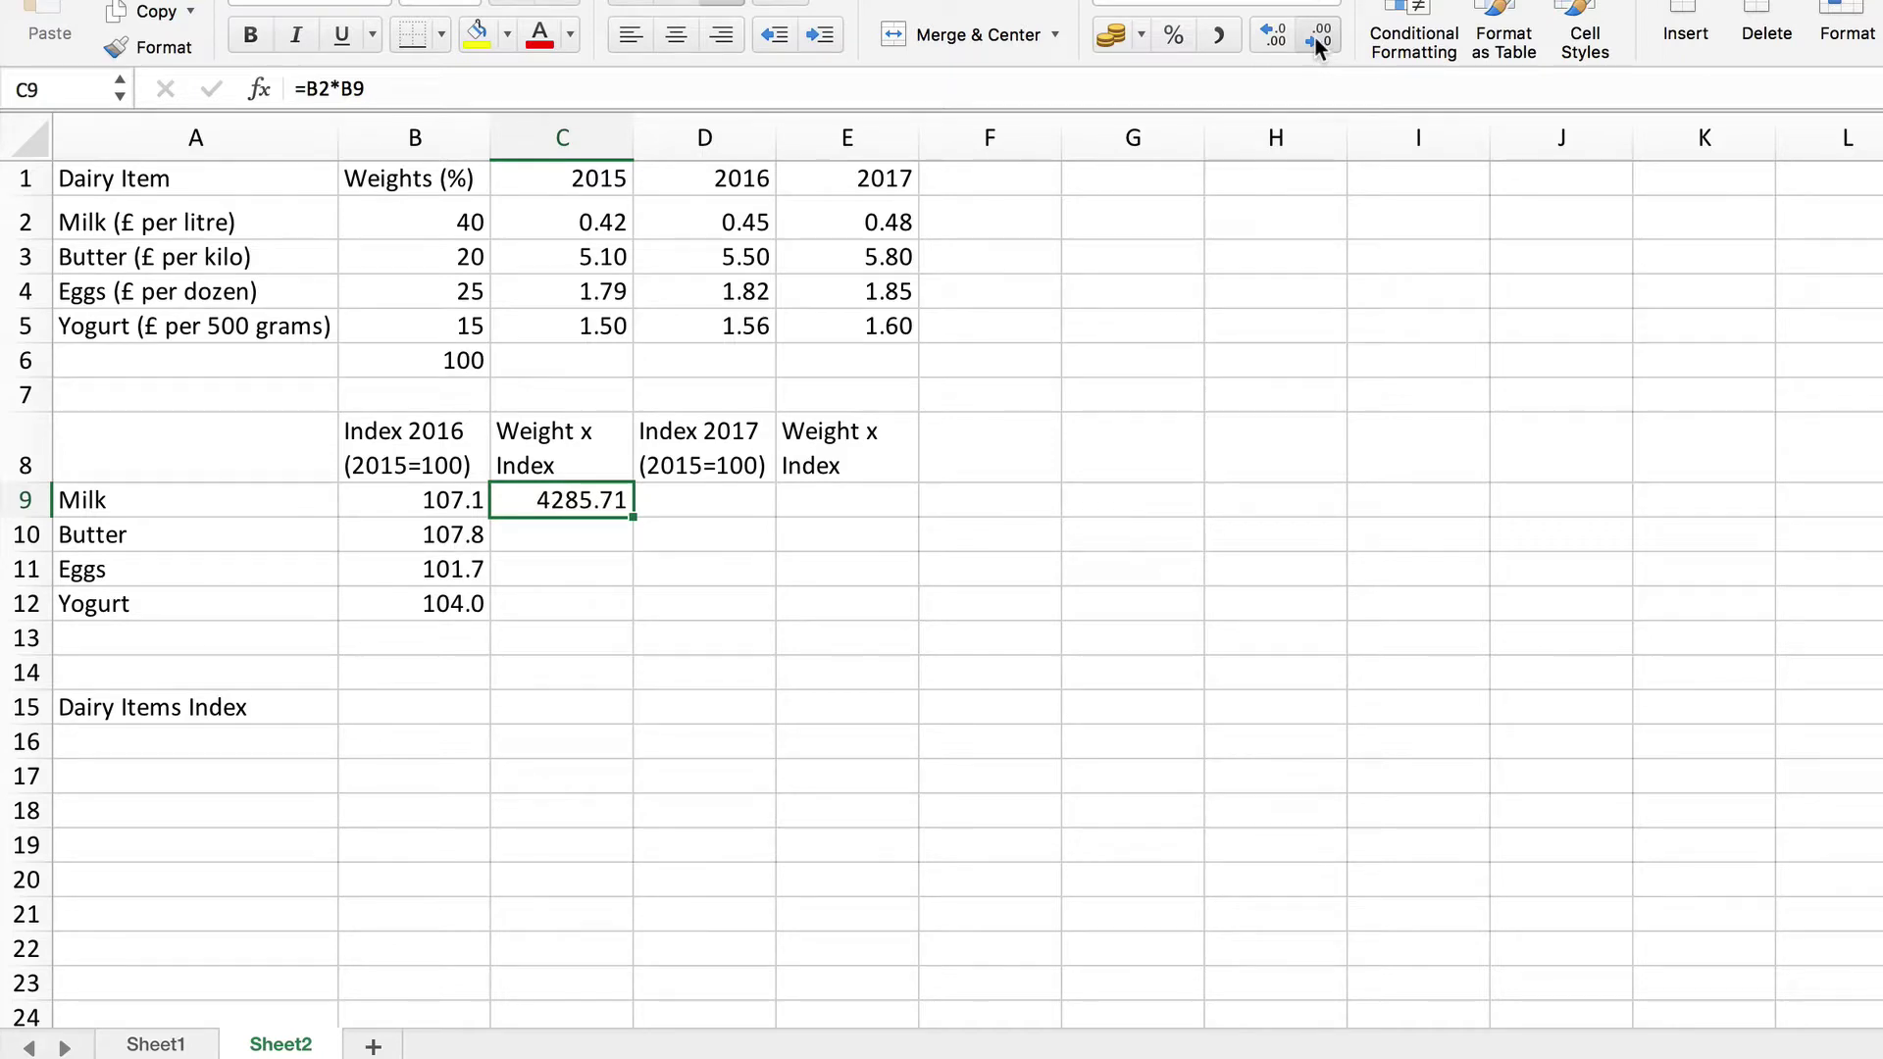
click(1315, 37)
Fill the weight x index formula down to C12 (2156.9, 2541.9, 1560.0) and check Yogurt's formula.
drag(630, 520, 617, 611)
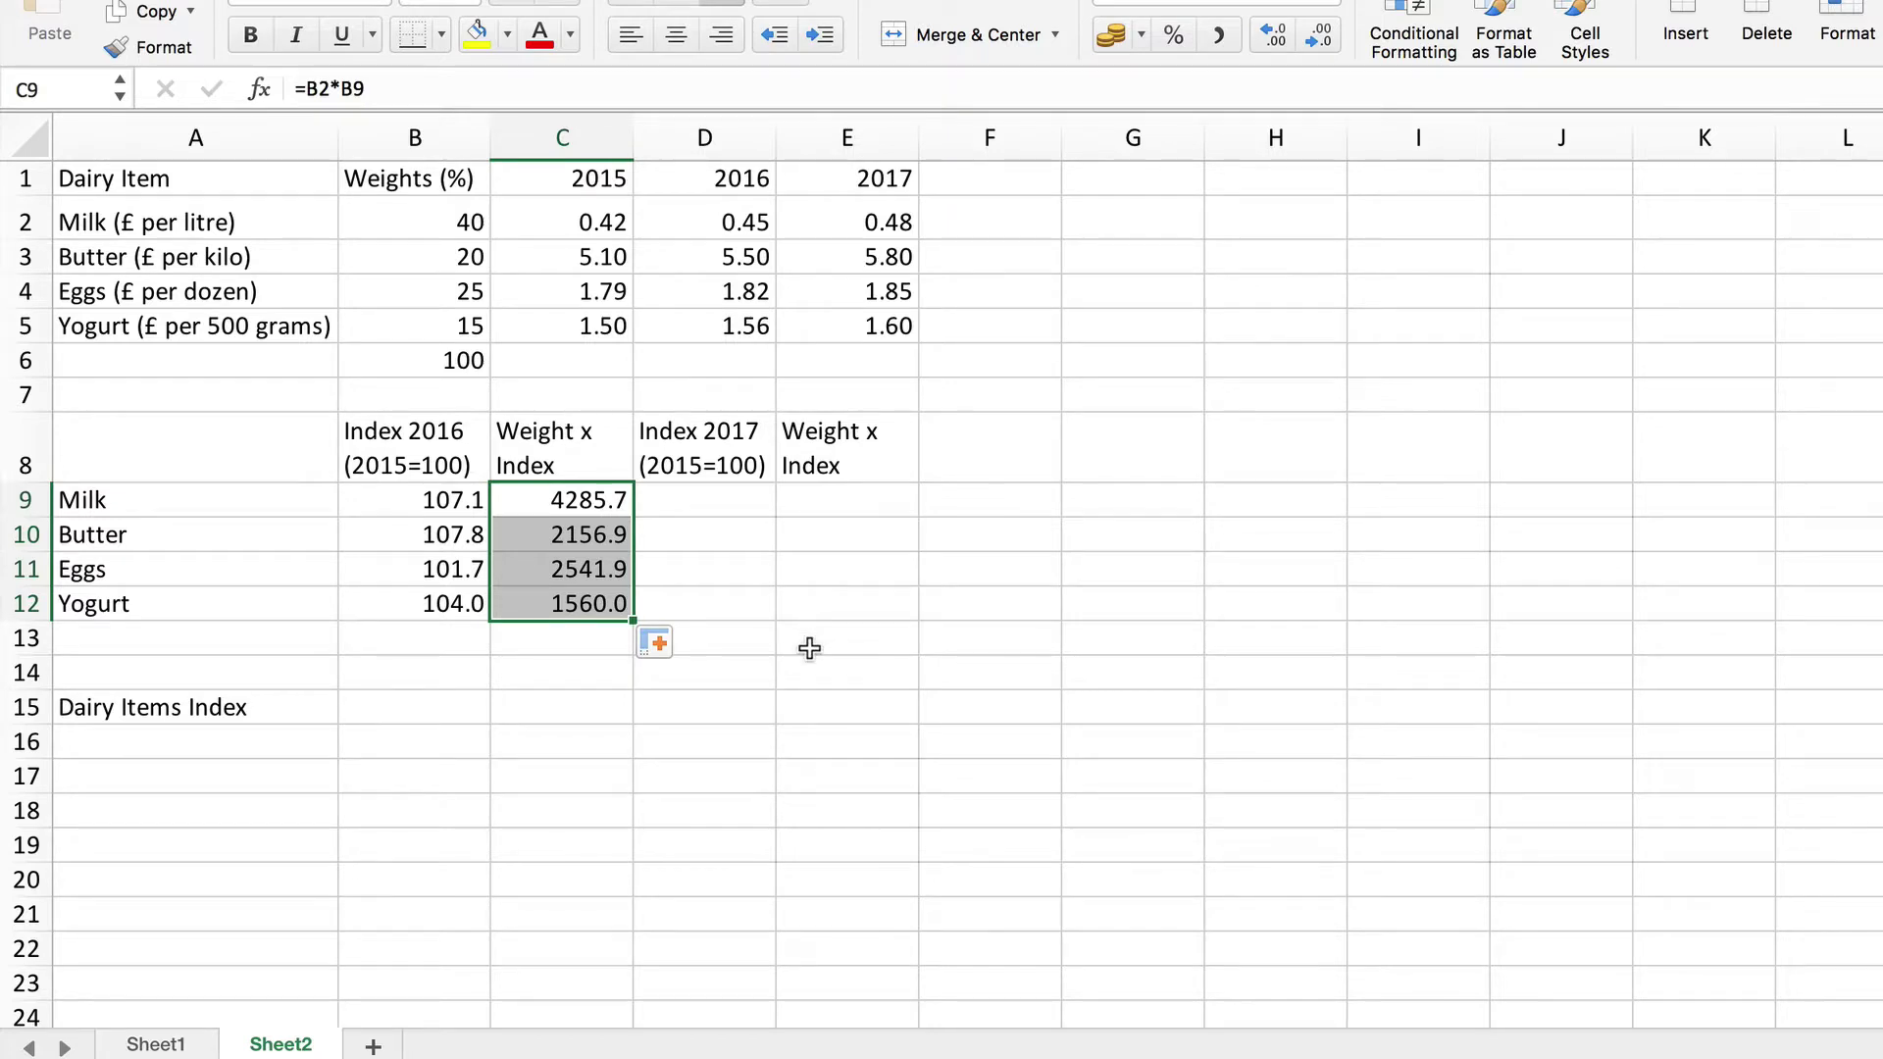
click(771, 651)
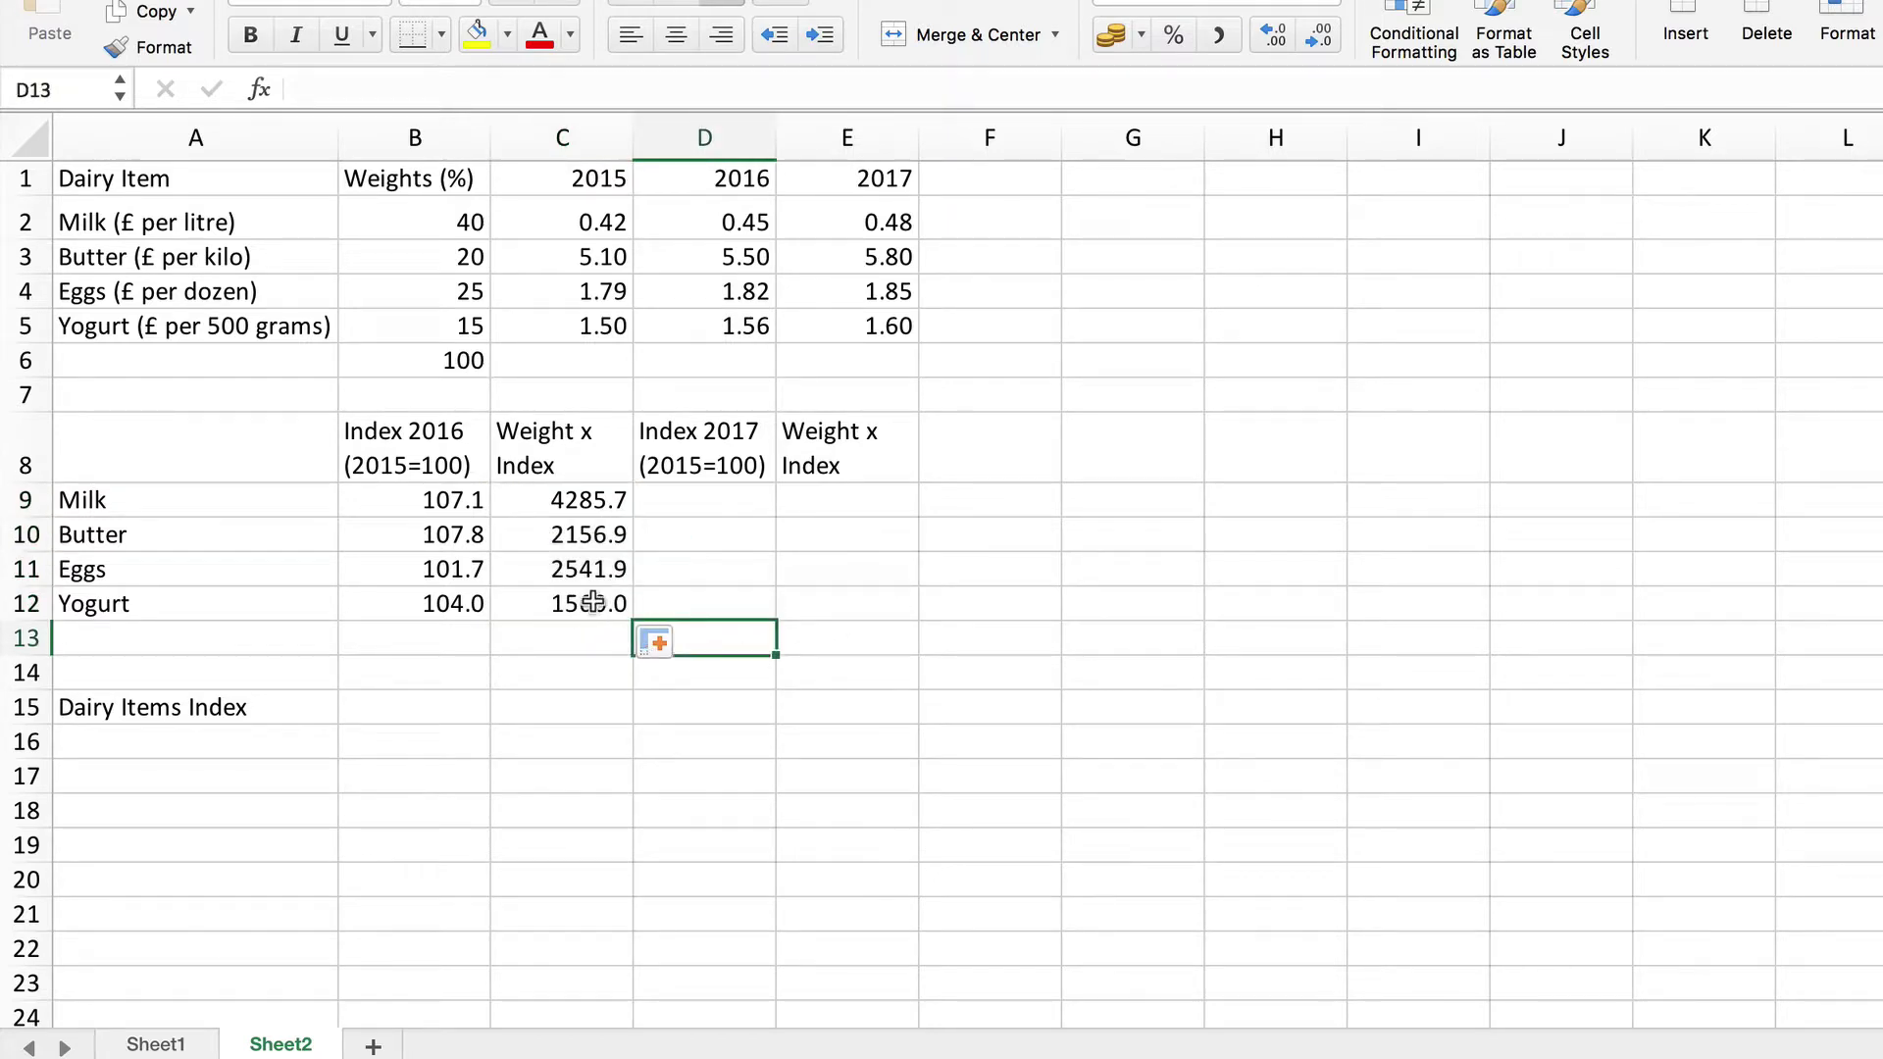
click(593, 602)
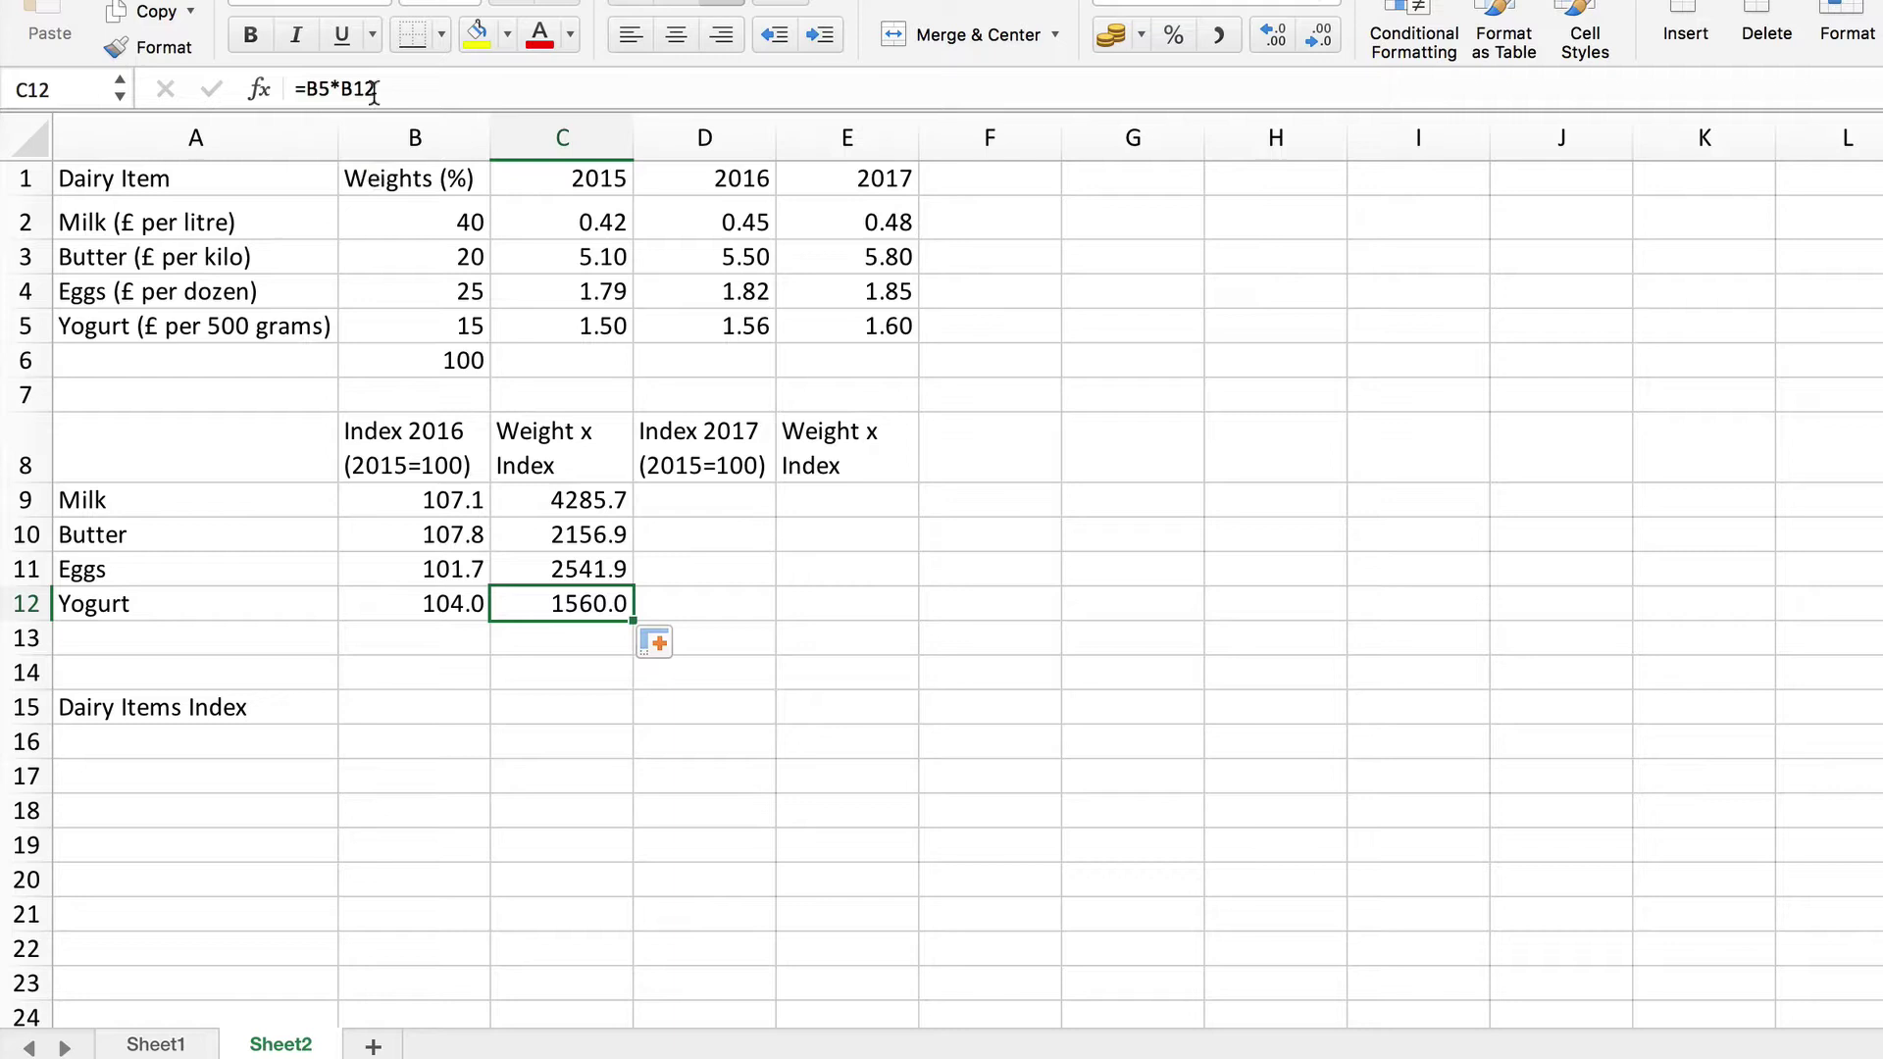
click(800, 638)
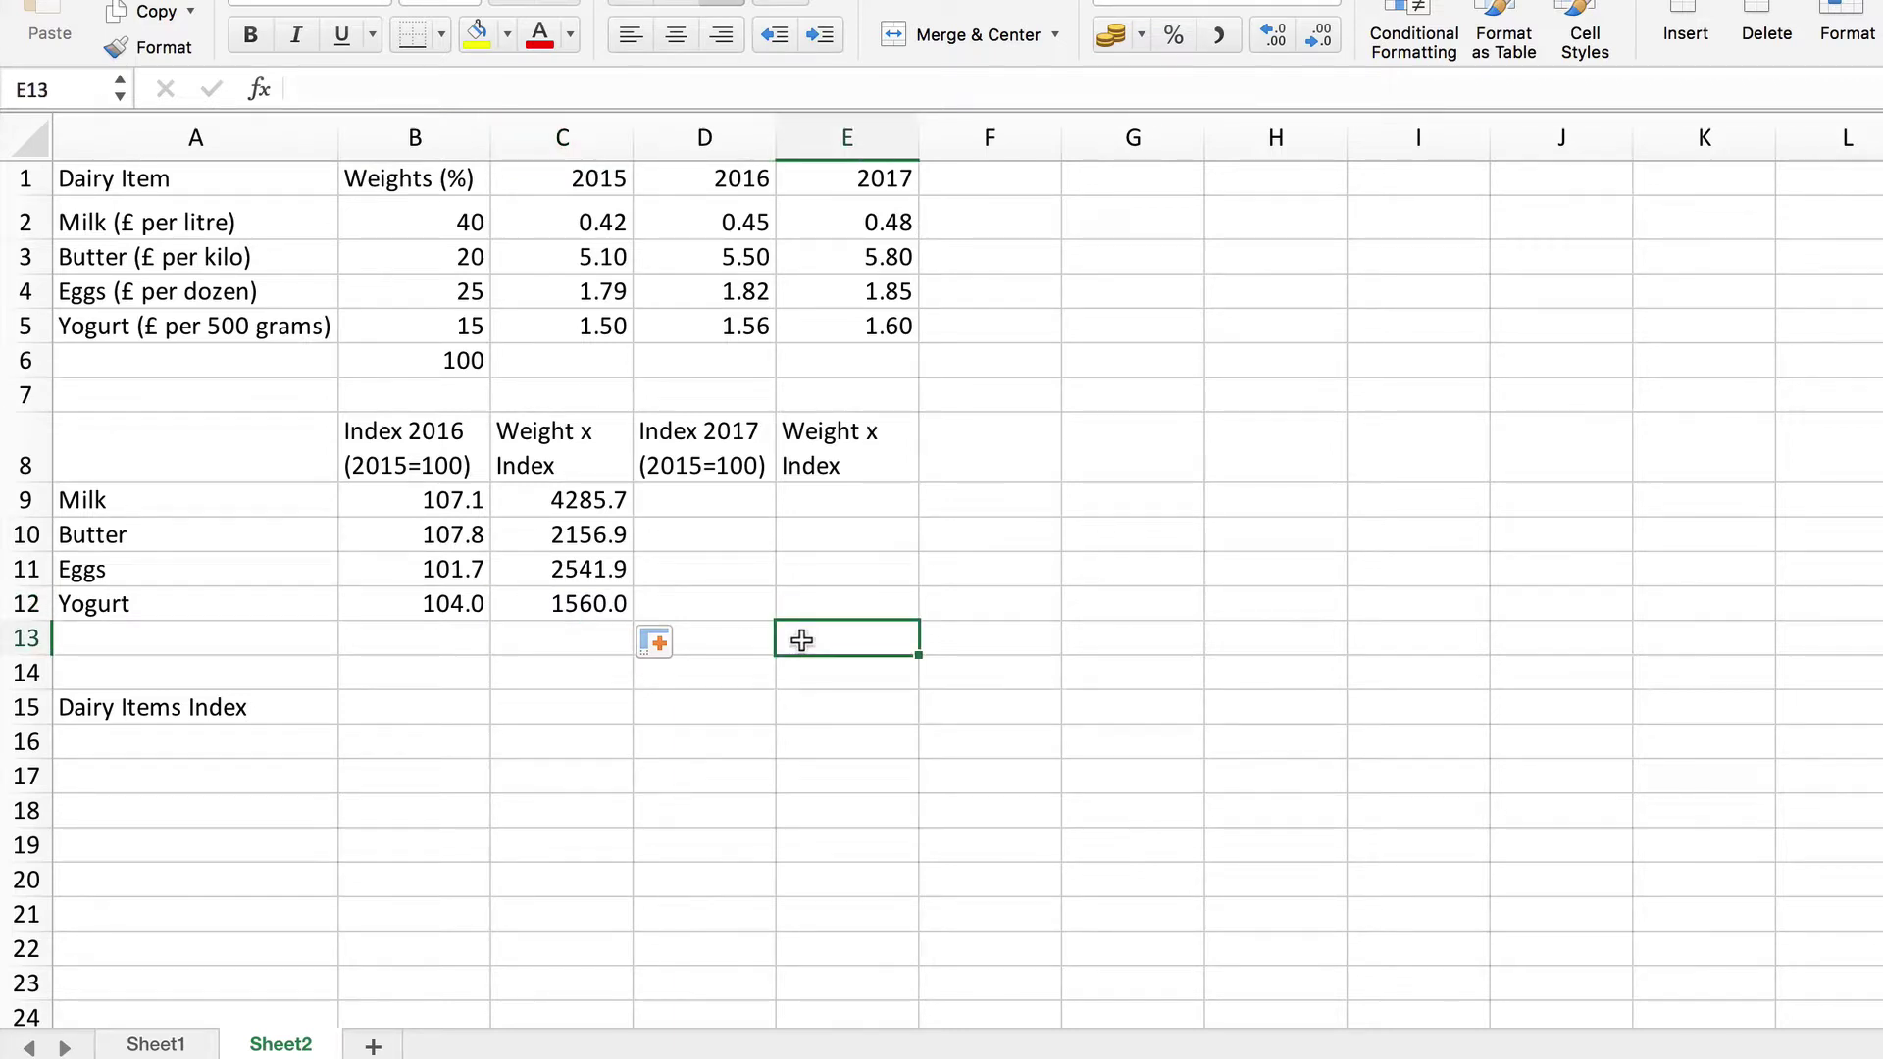
AutoSum the Weight x Index values in C13 to 10544.5 and colour the total red.
click(582, 639)
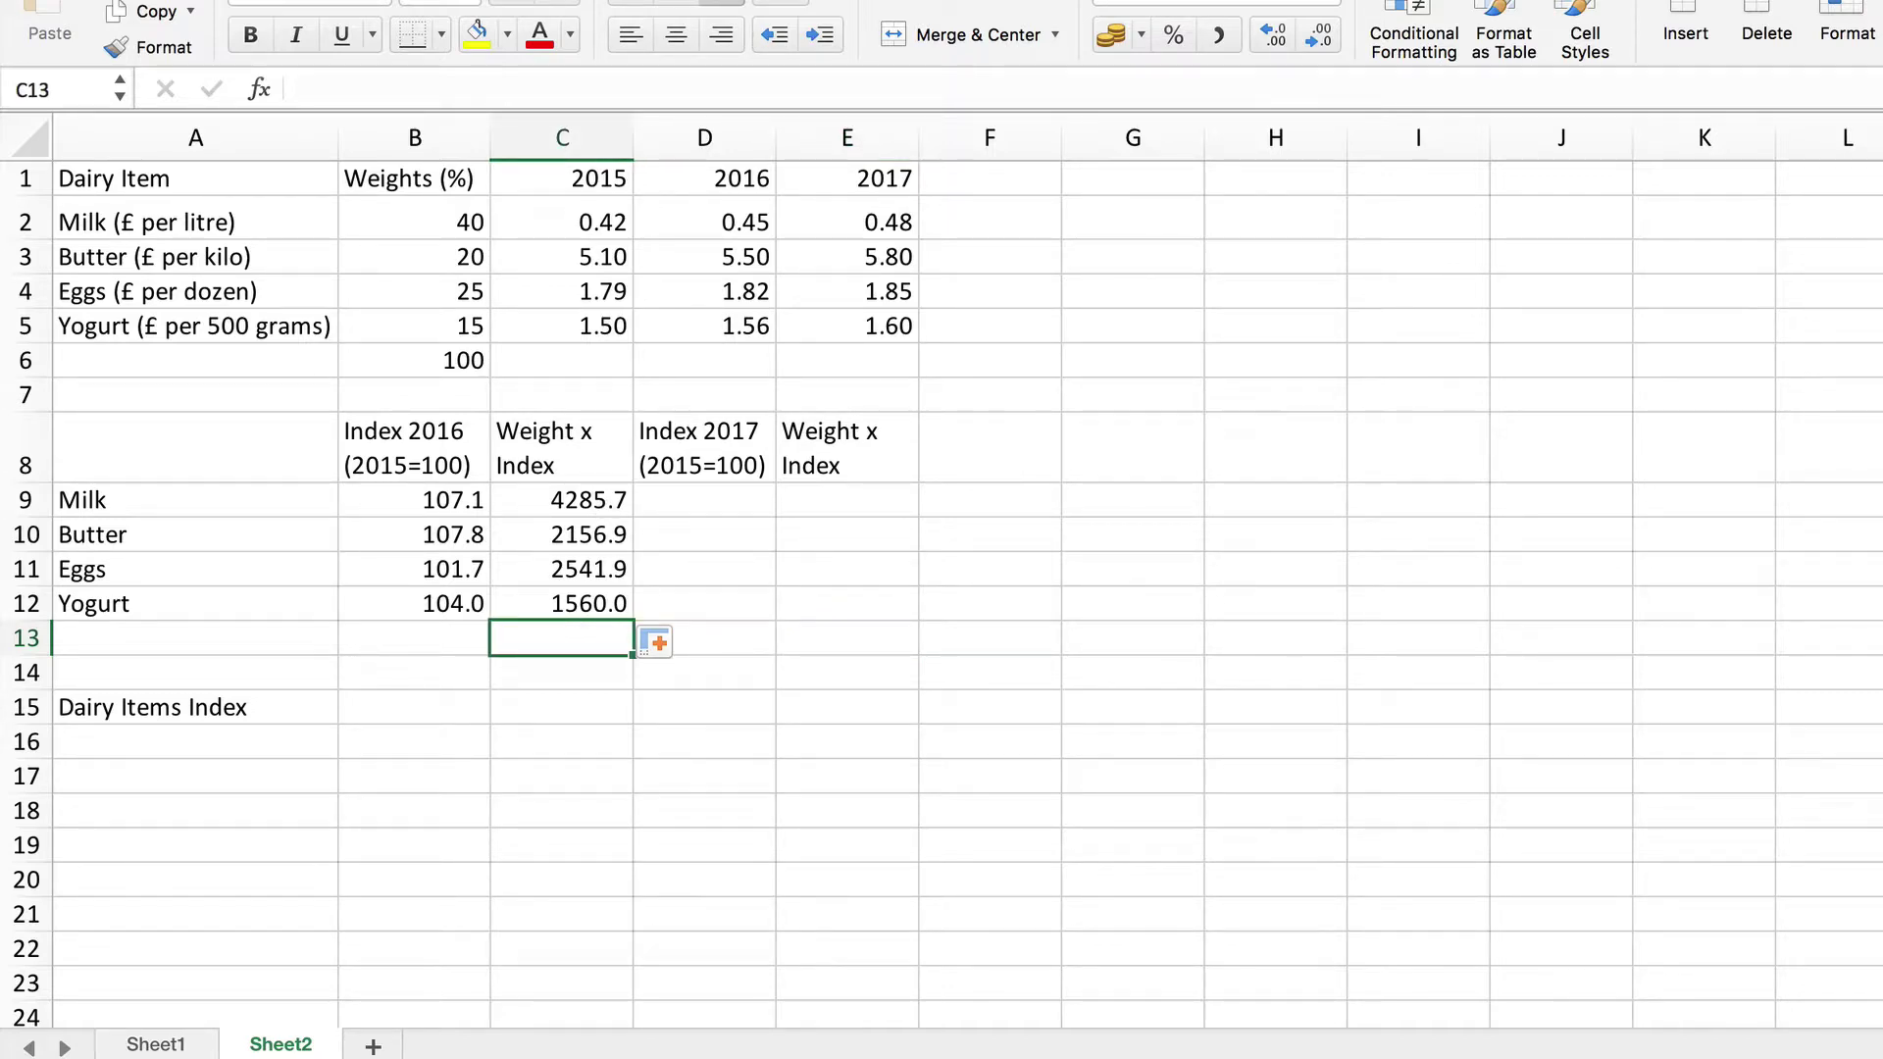
key(super+shift+t)
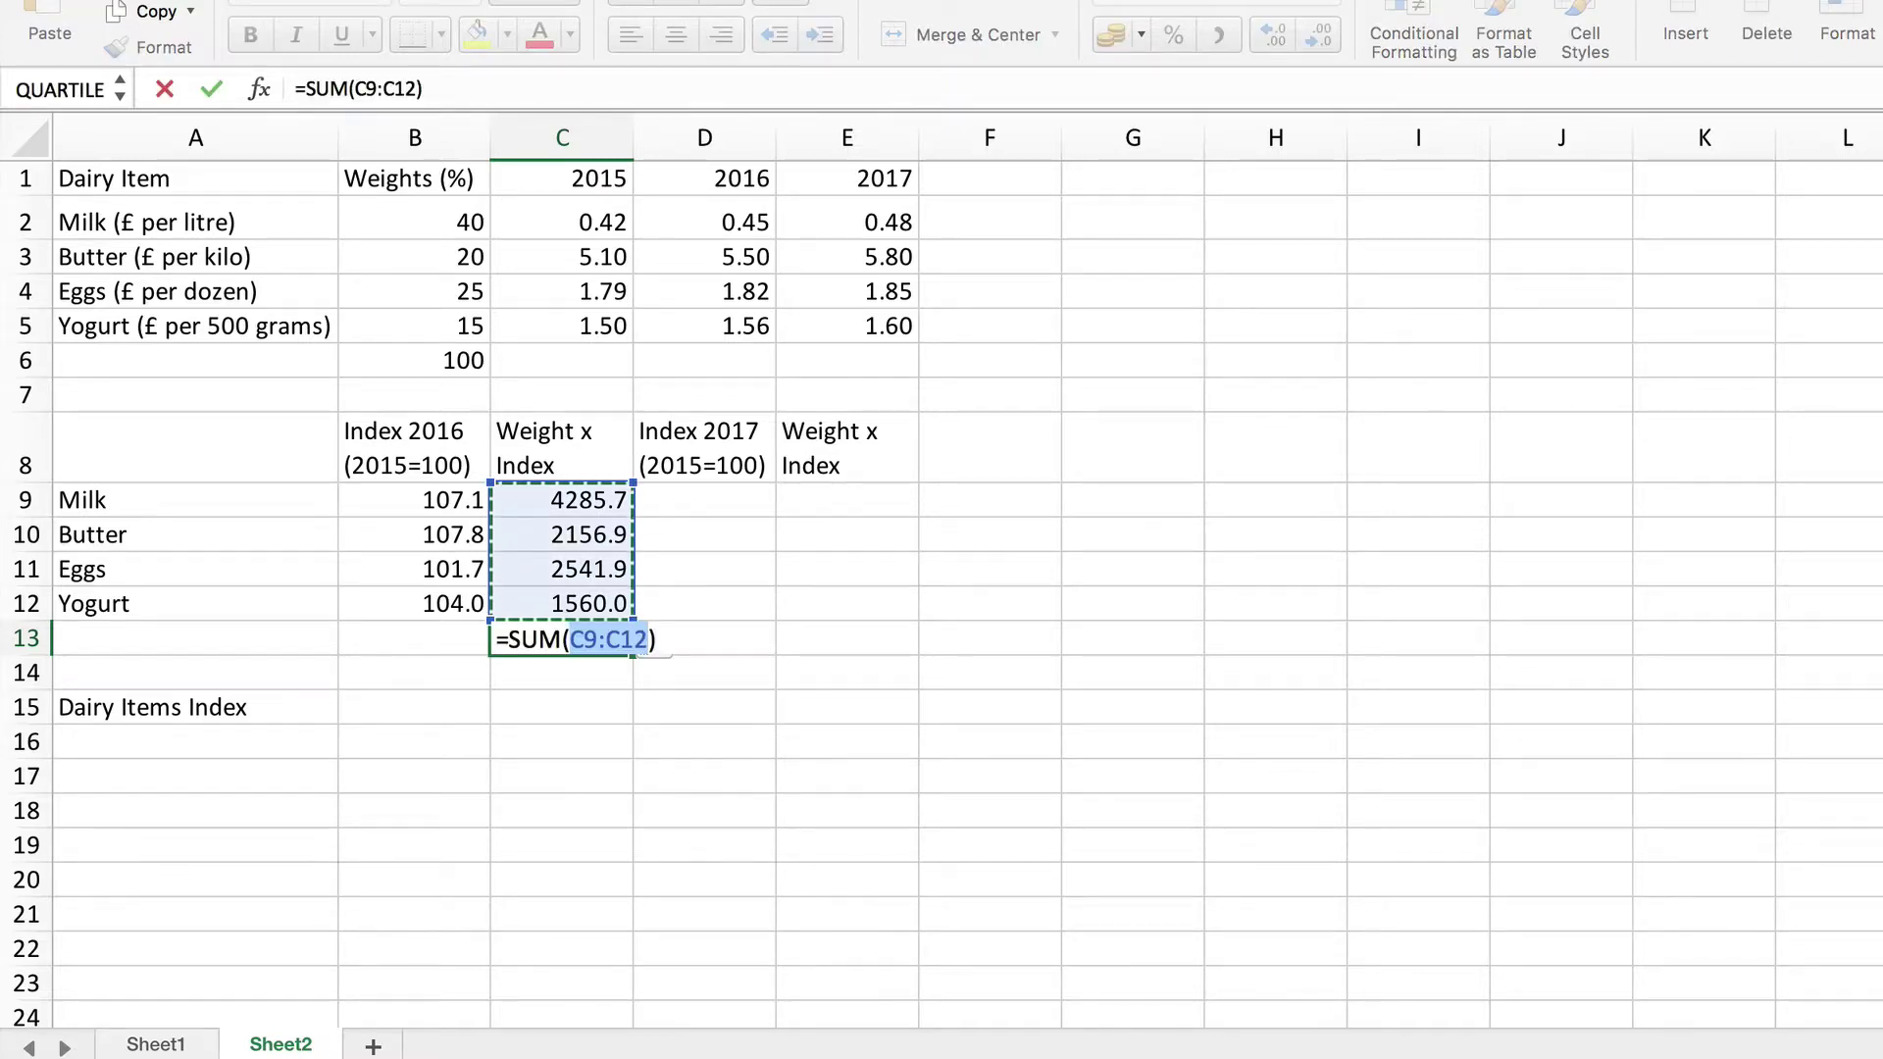
key(Return)
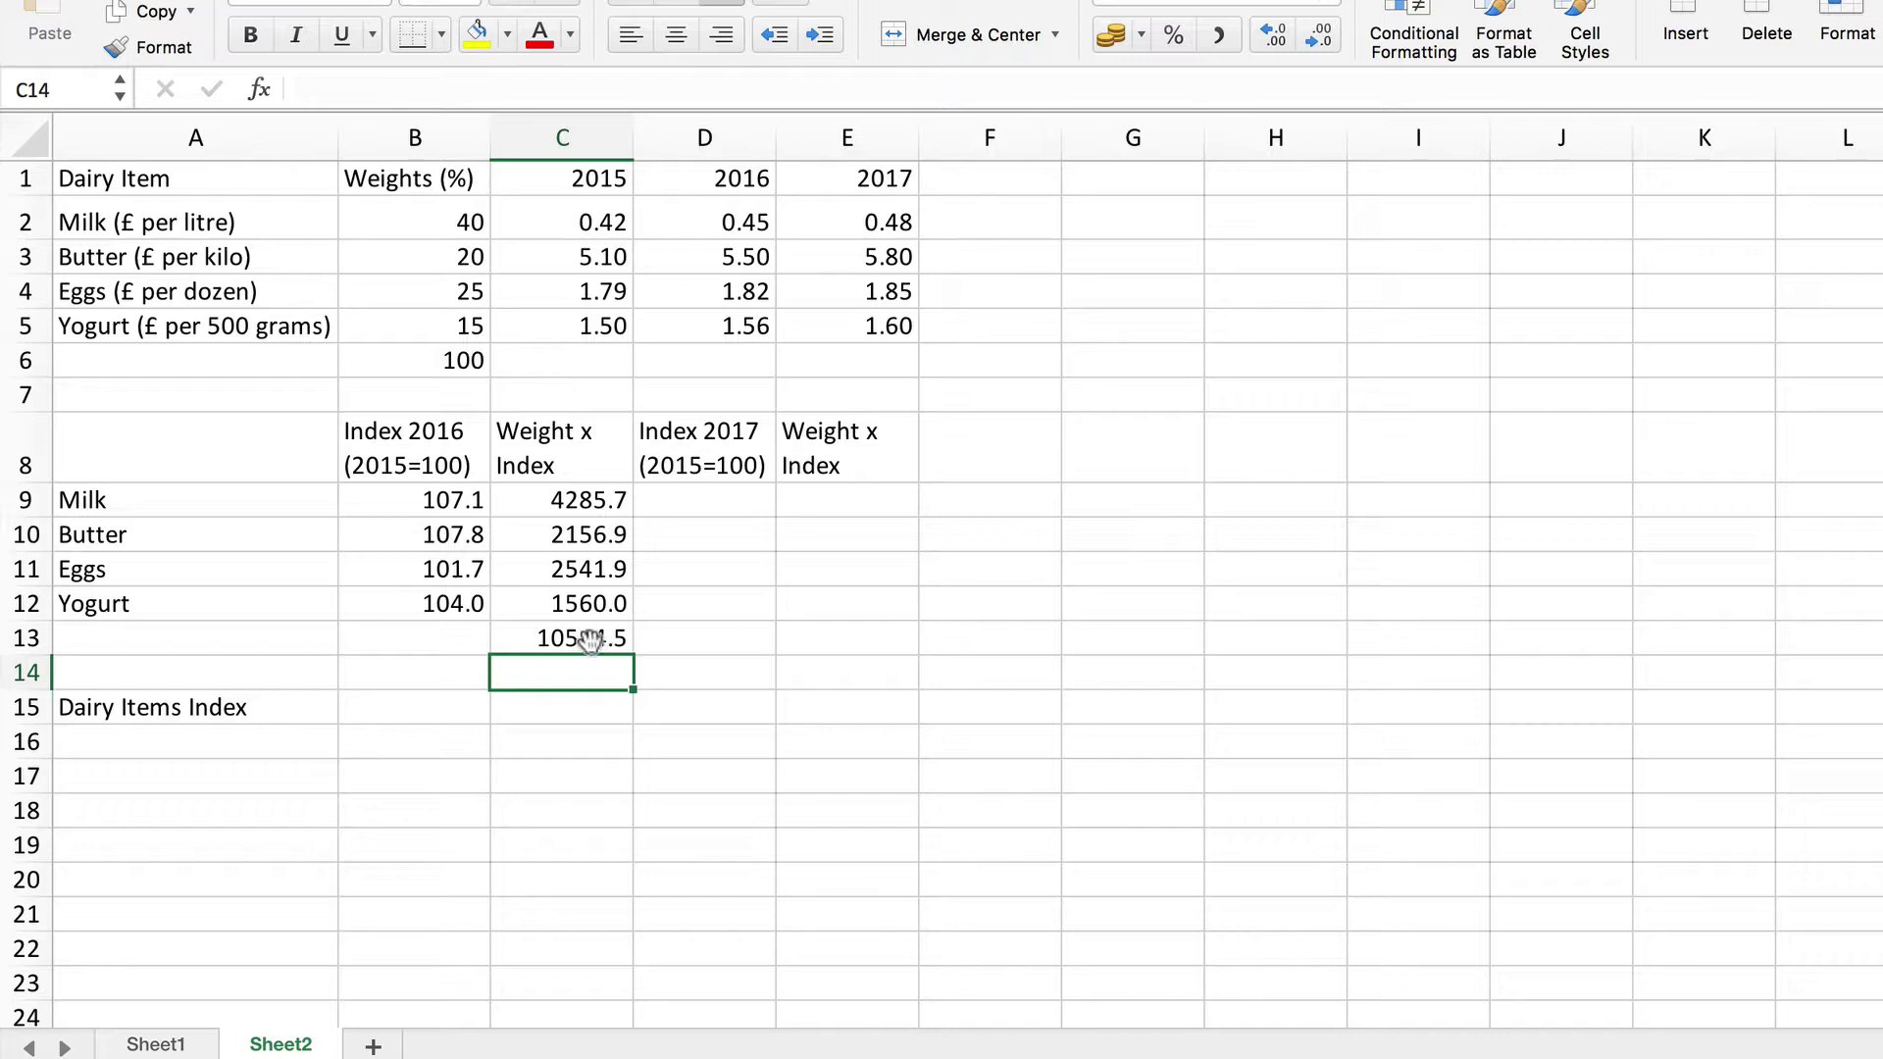
click(589, 641)
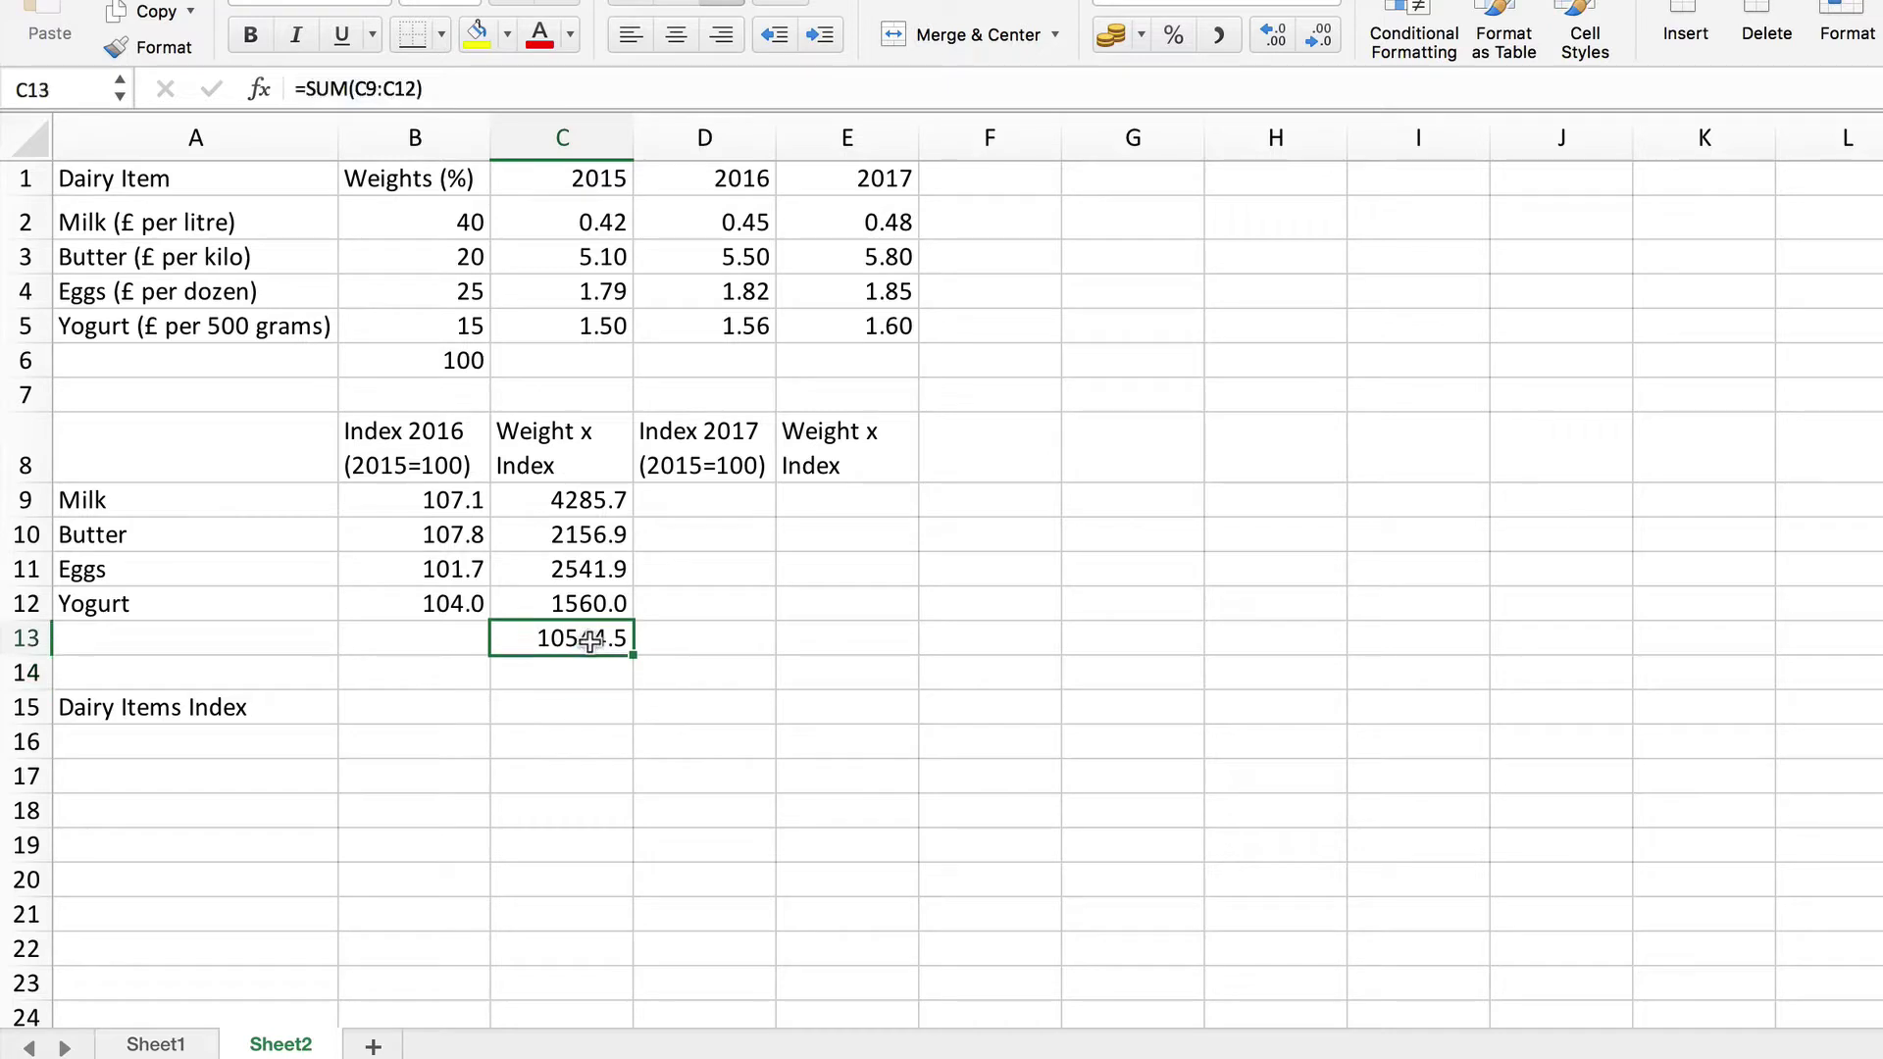
click(536, 41)
Enter =C13/B6 beside Dairy Items Index, displayed to one decimal as 105.4.
click(422, 710)
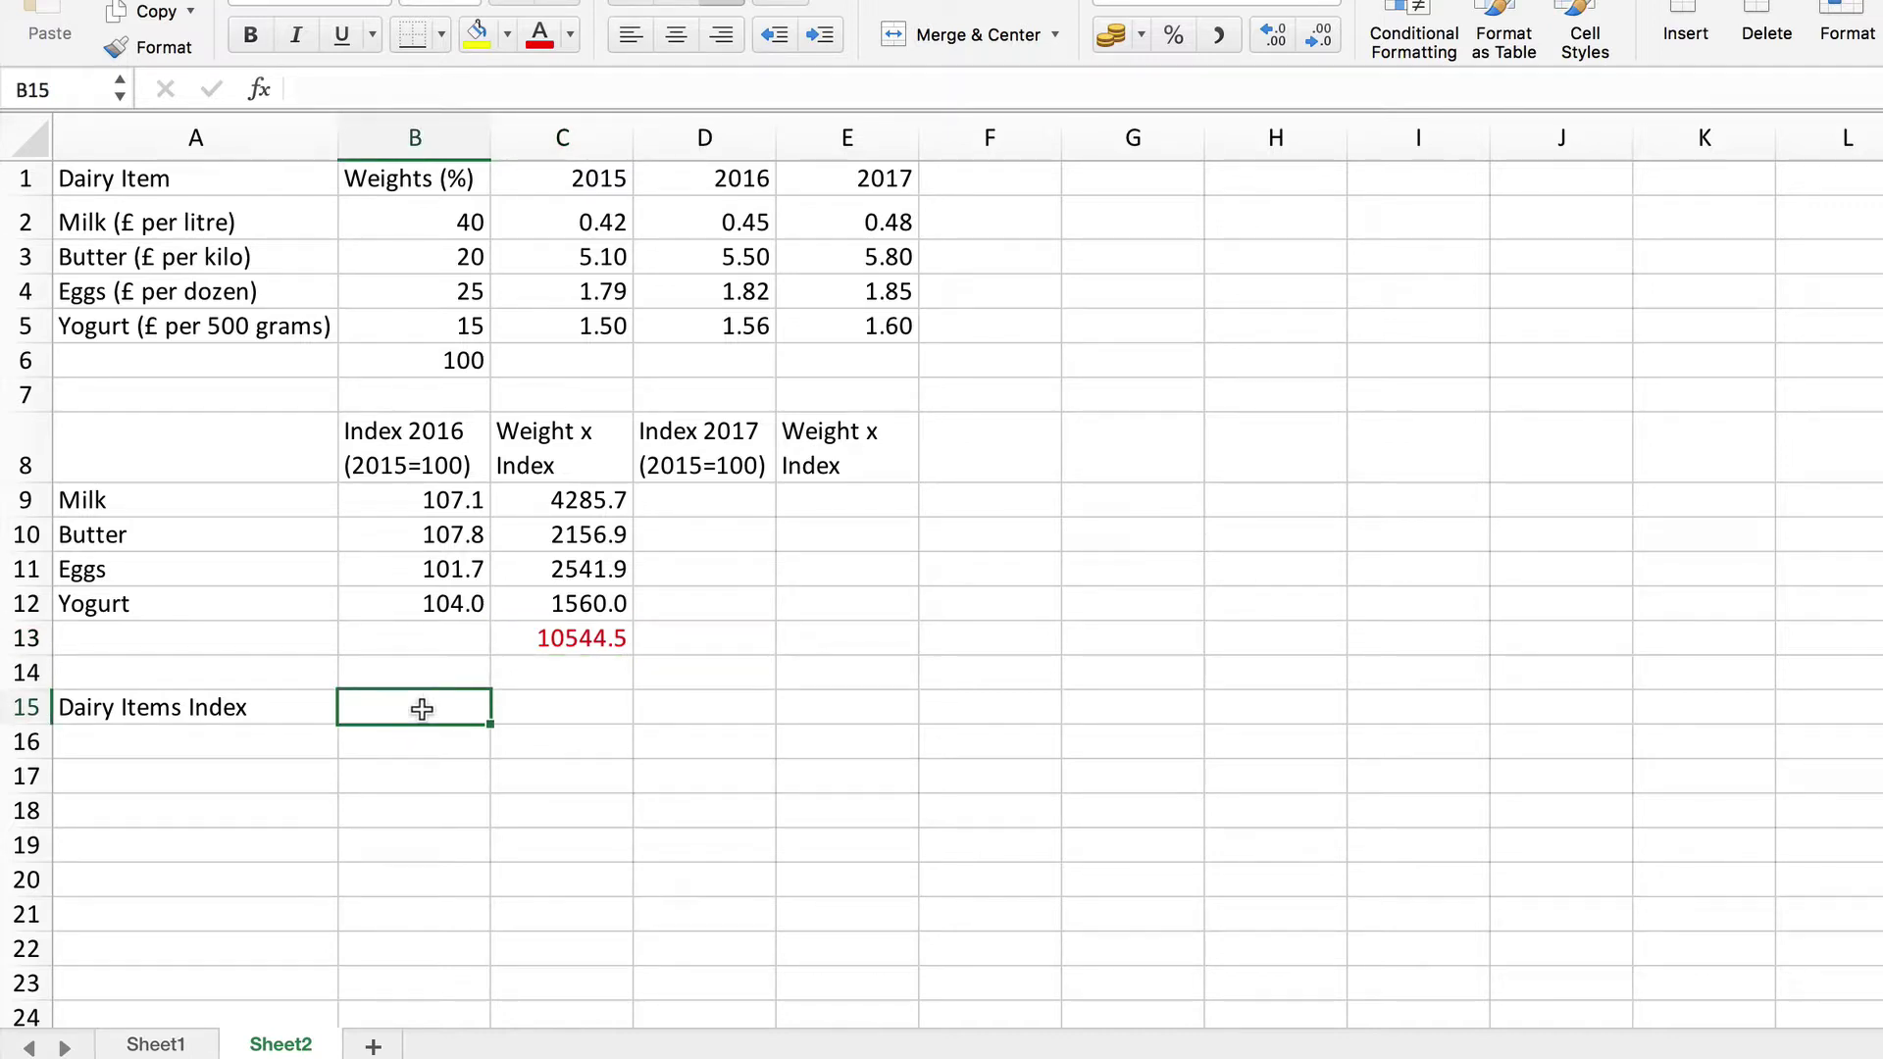
text(=)
click(578, 639)
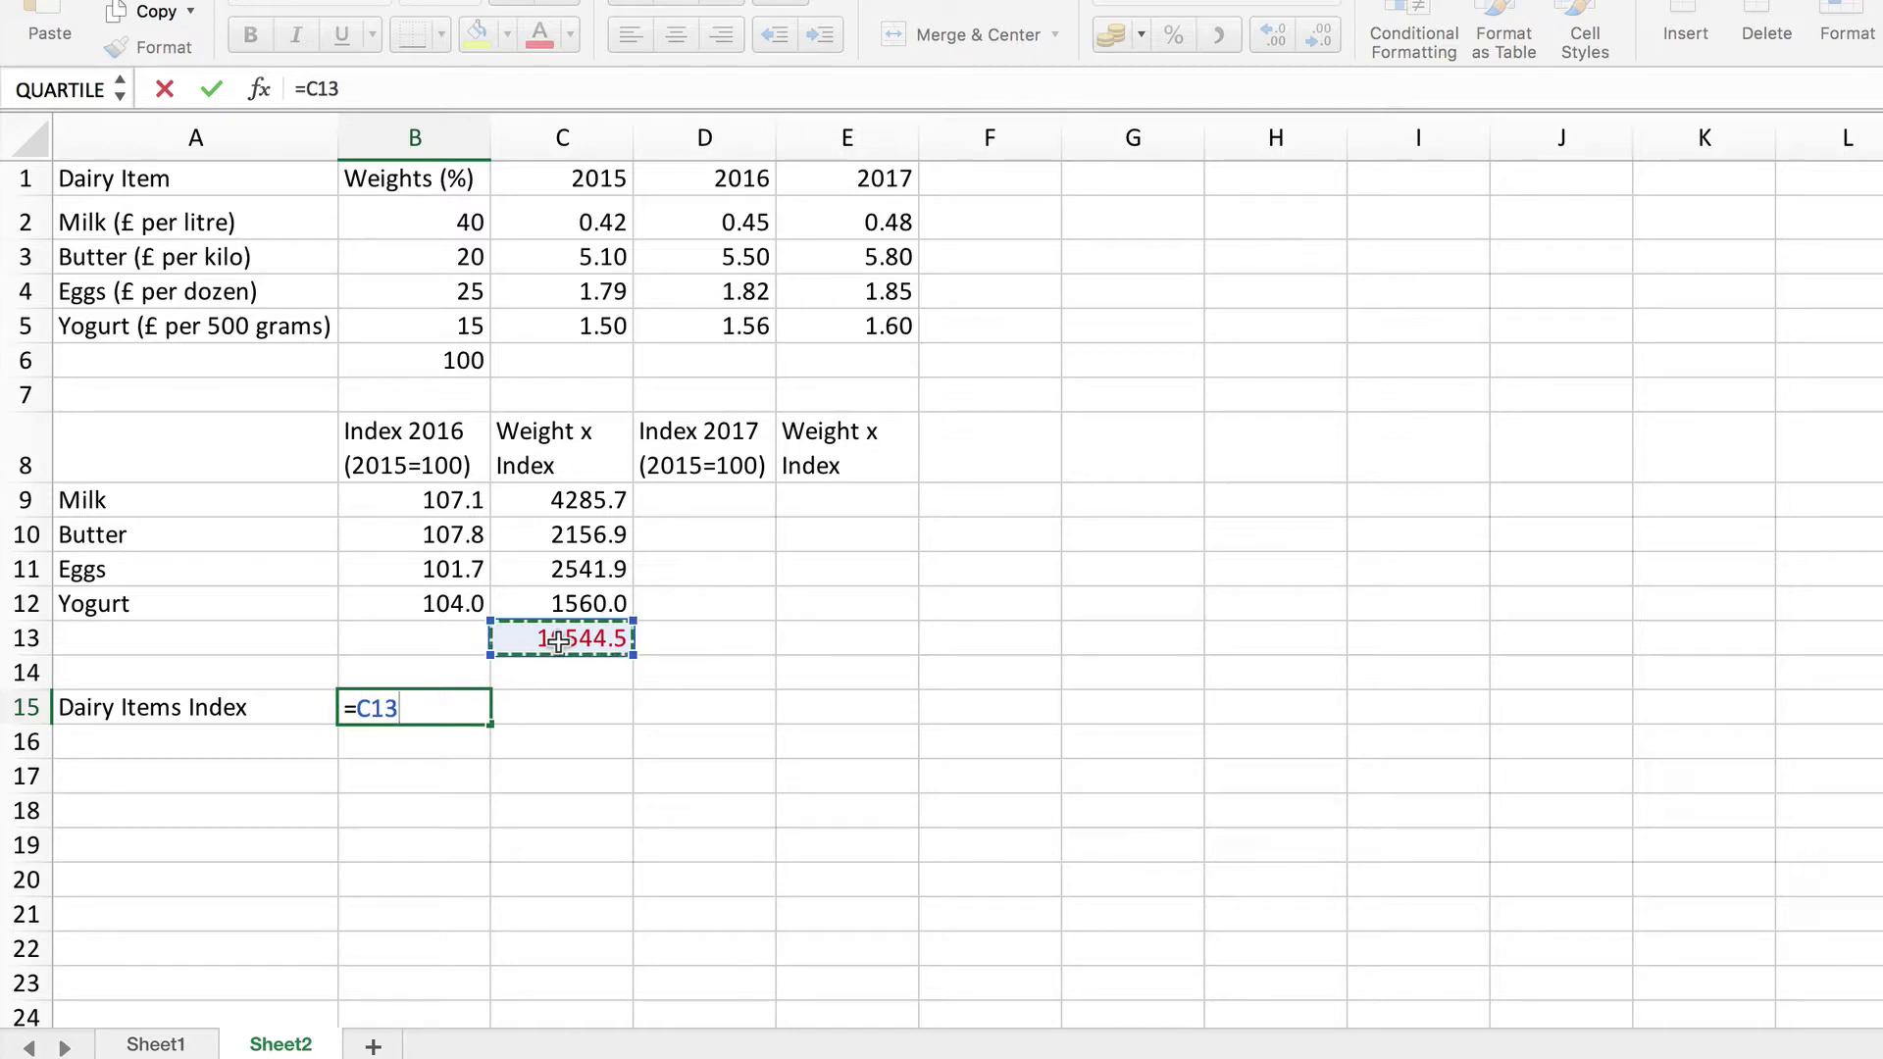
text(/)
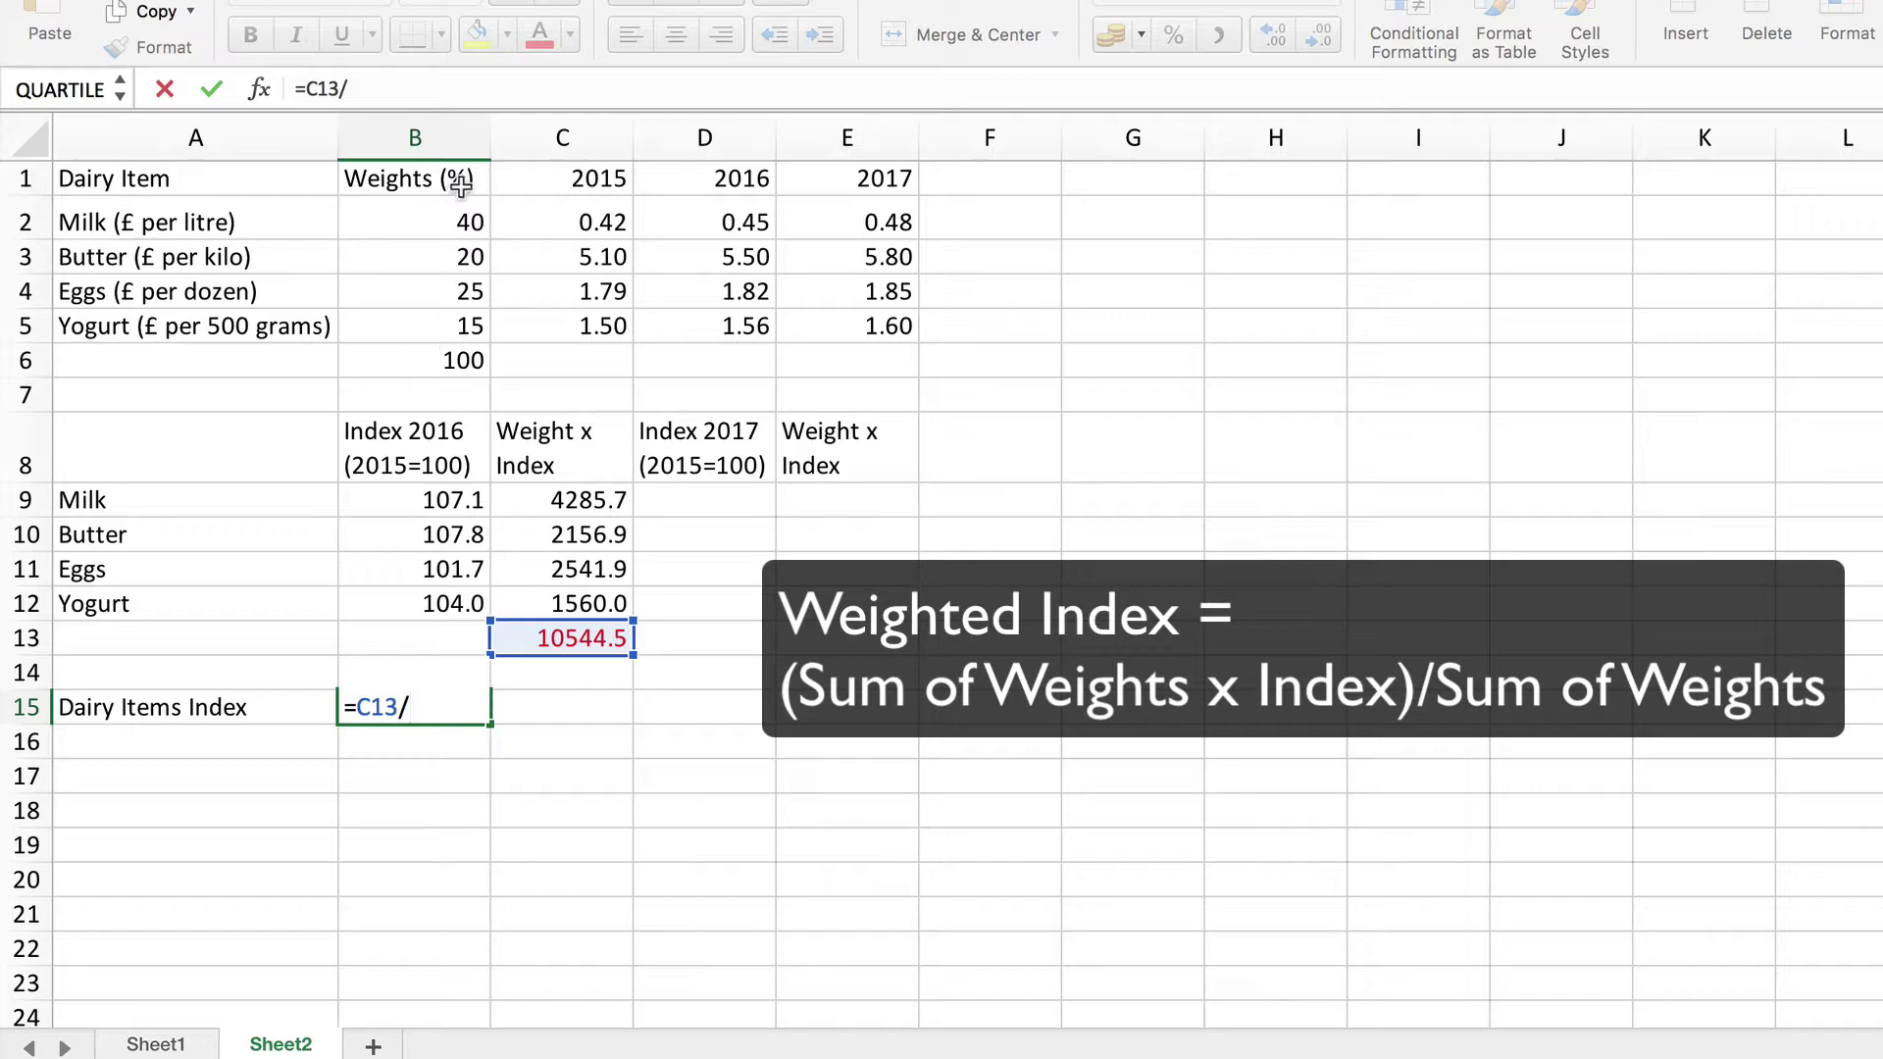
click(420, 359)
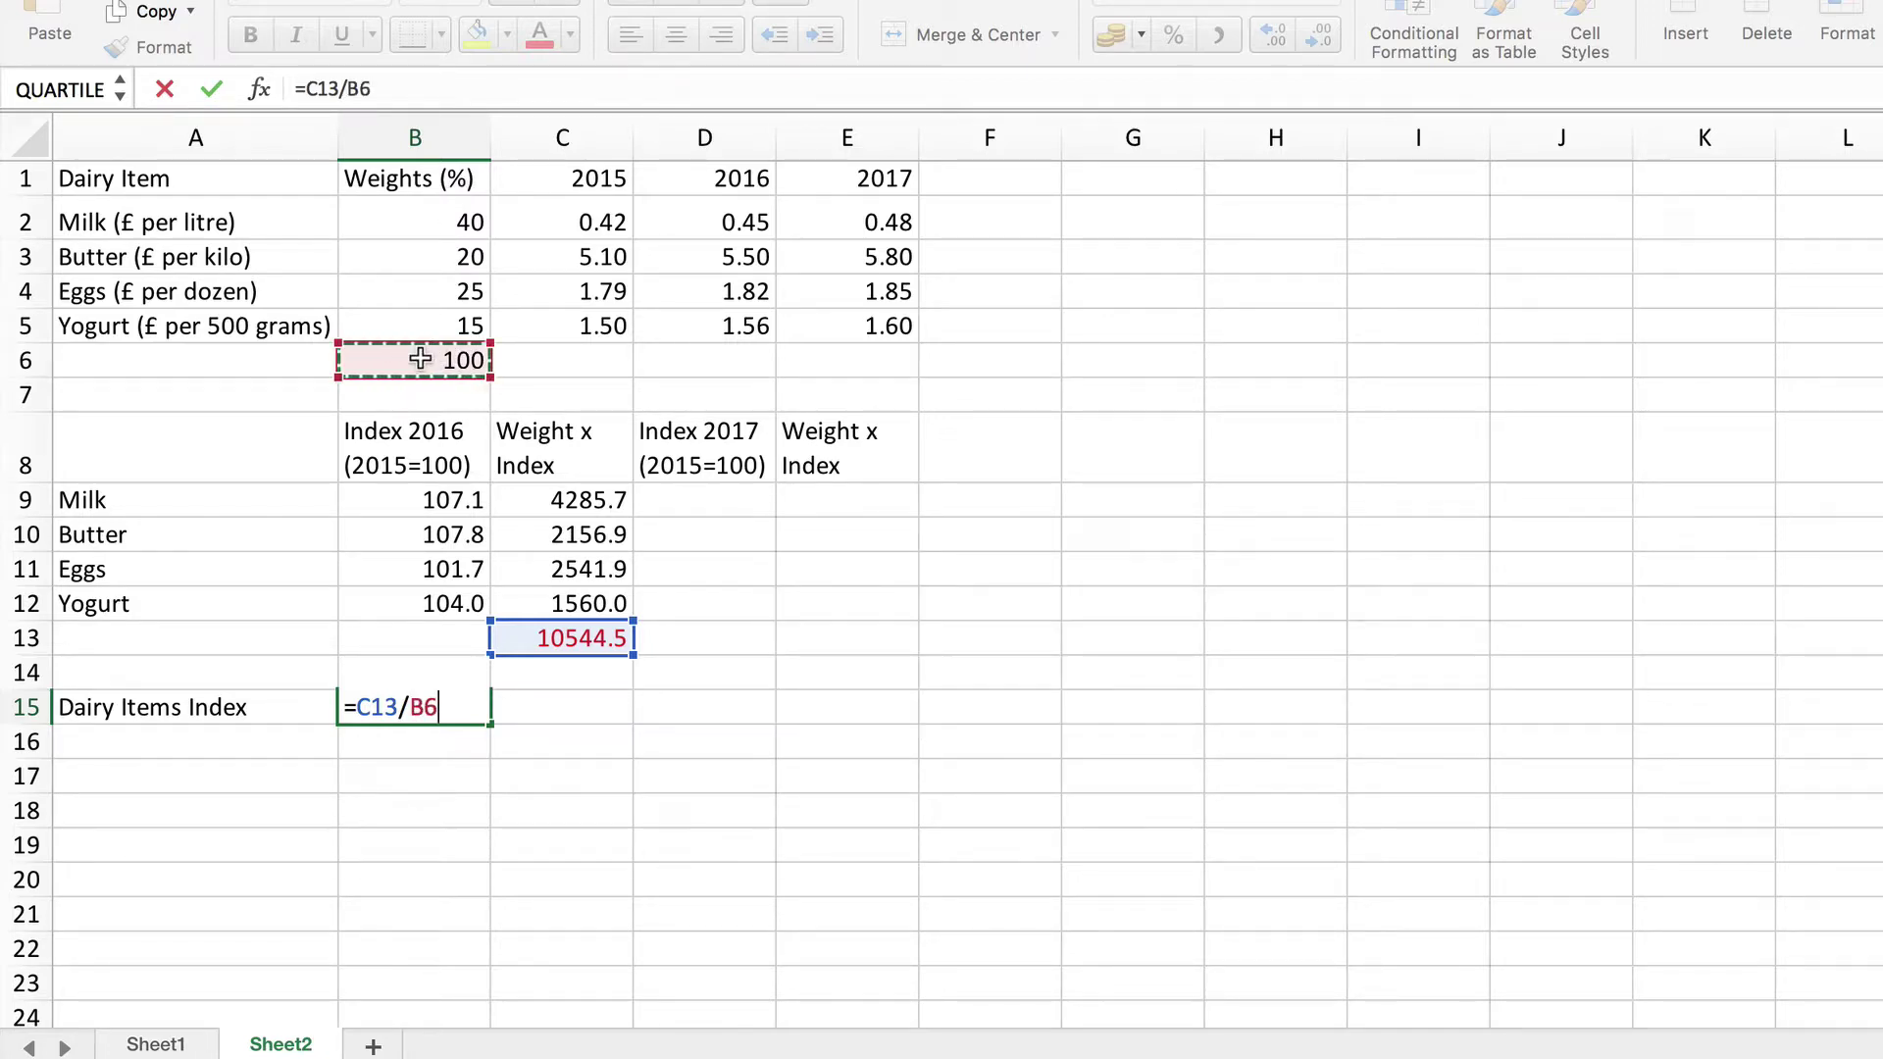
key(Return)
click(443, 710)
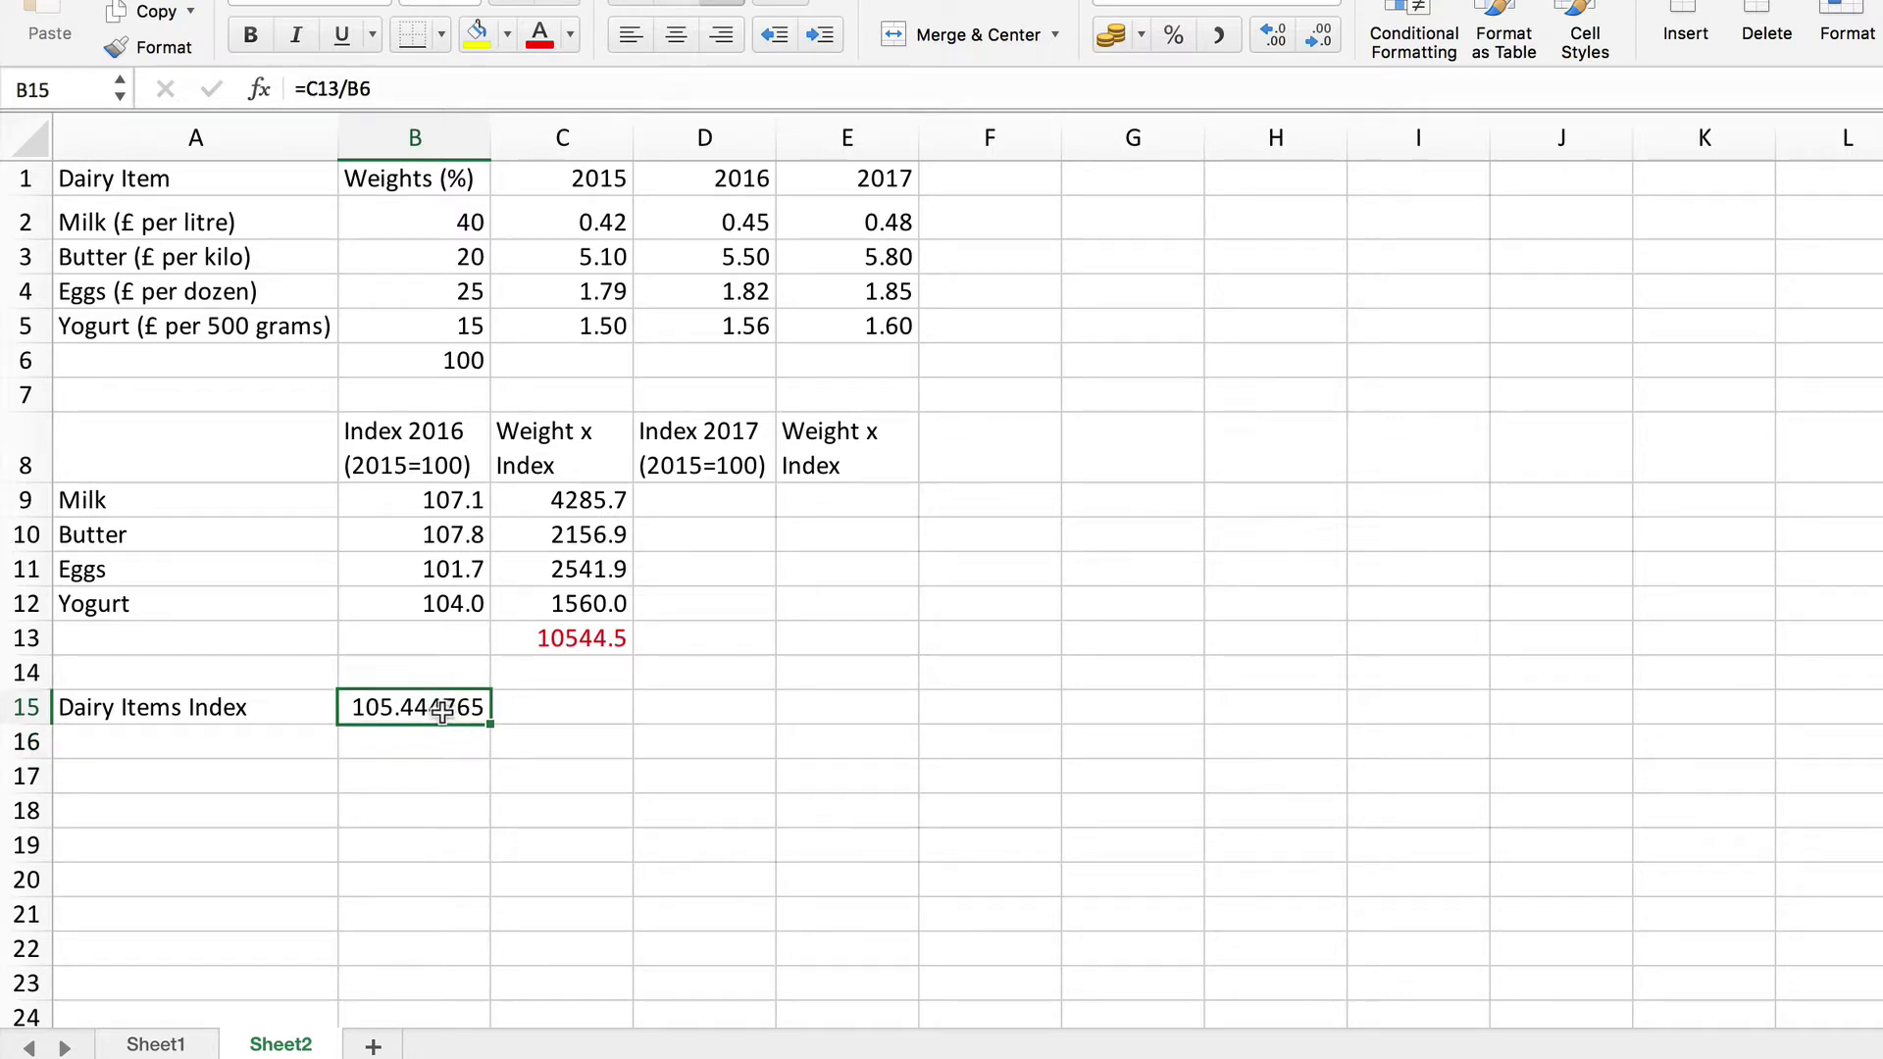
click(1322, 37)
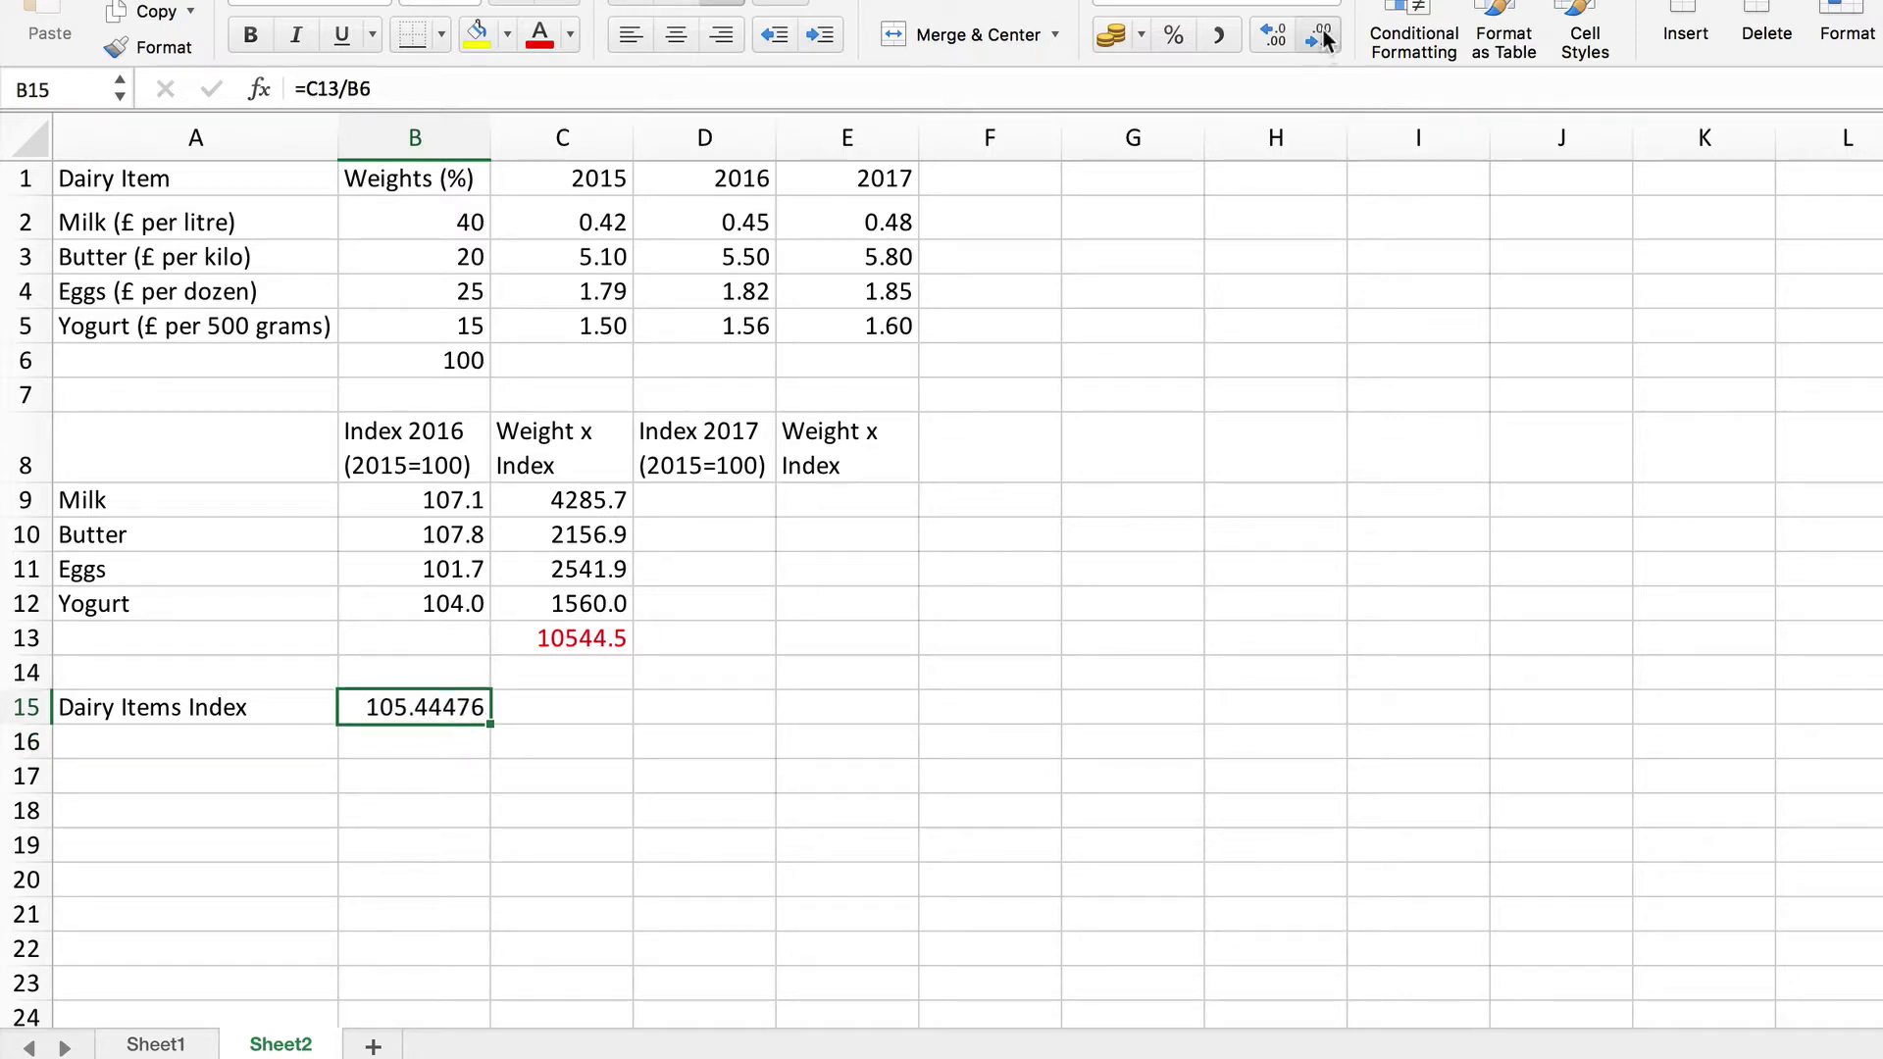
click(1321, 37)
click(1321, 37)
click(1321, 38)
click(1321, 37)
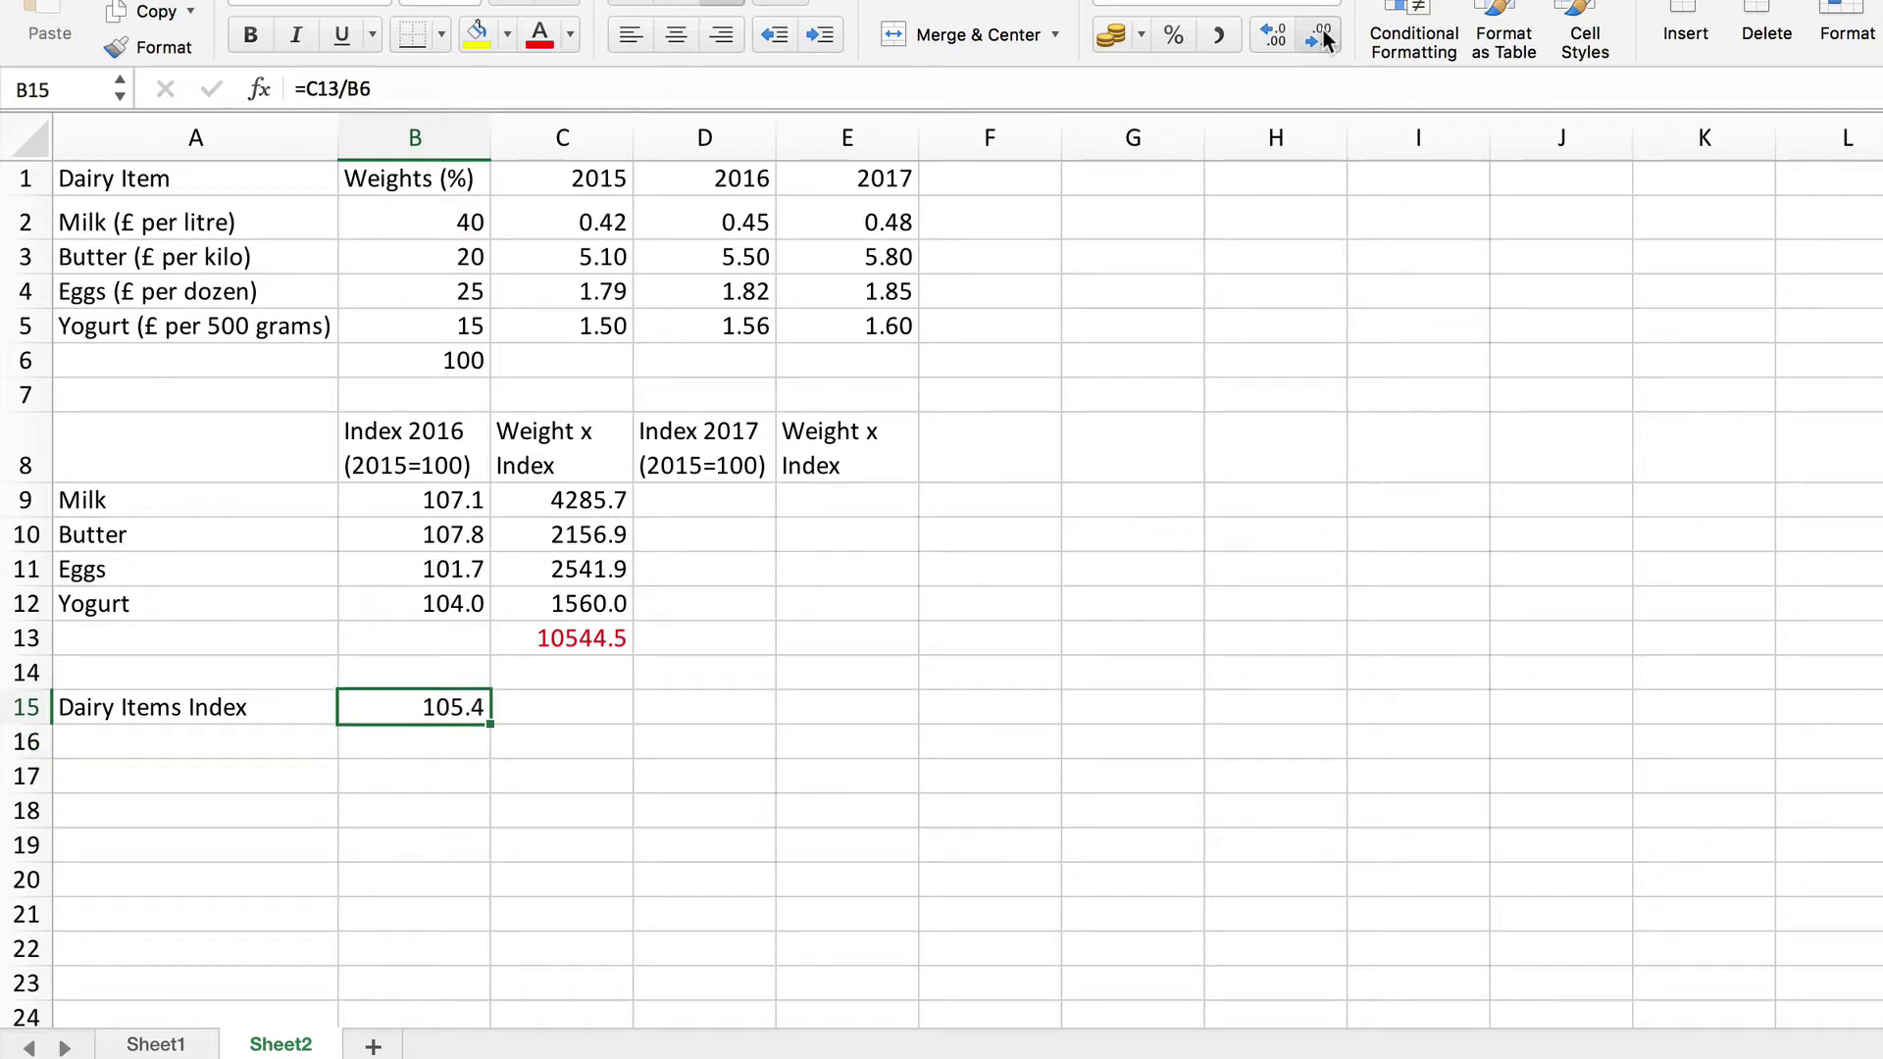
click(960, 768)
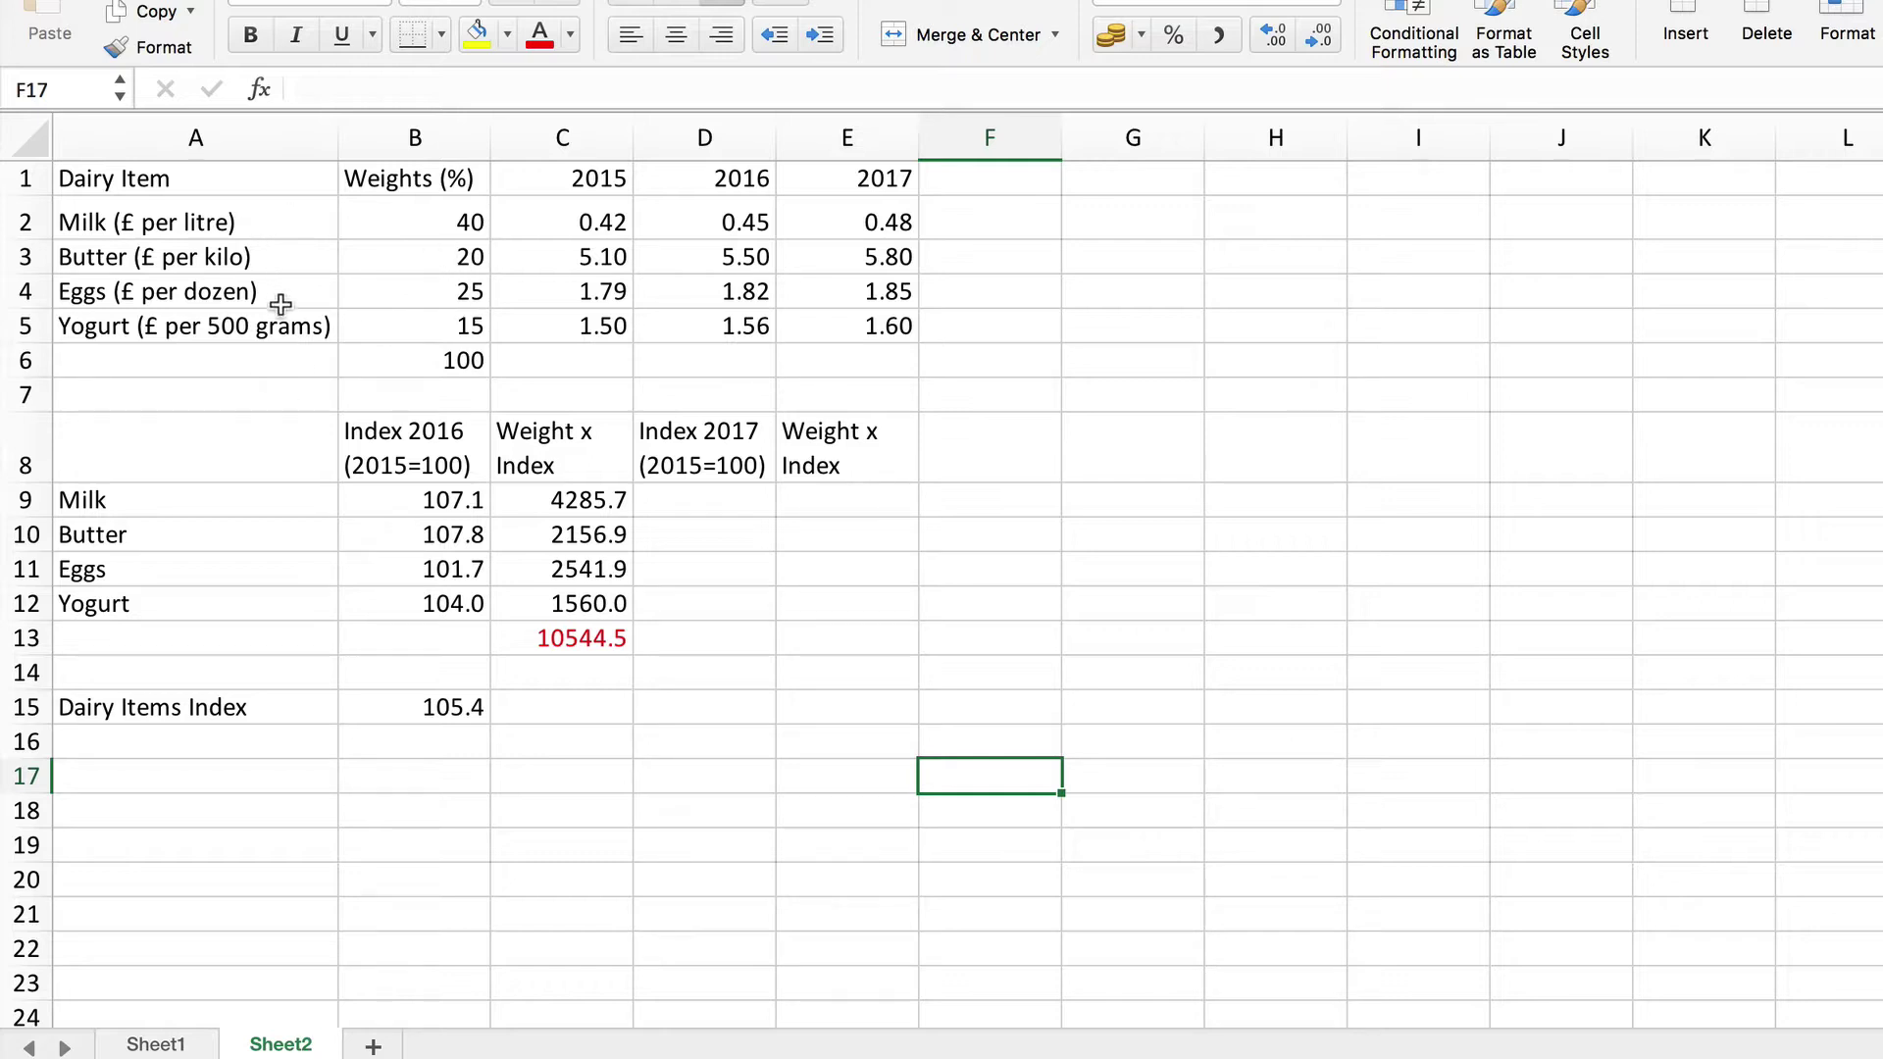
click(450, 708)
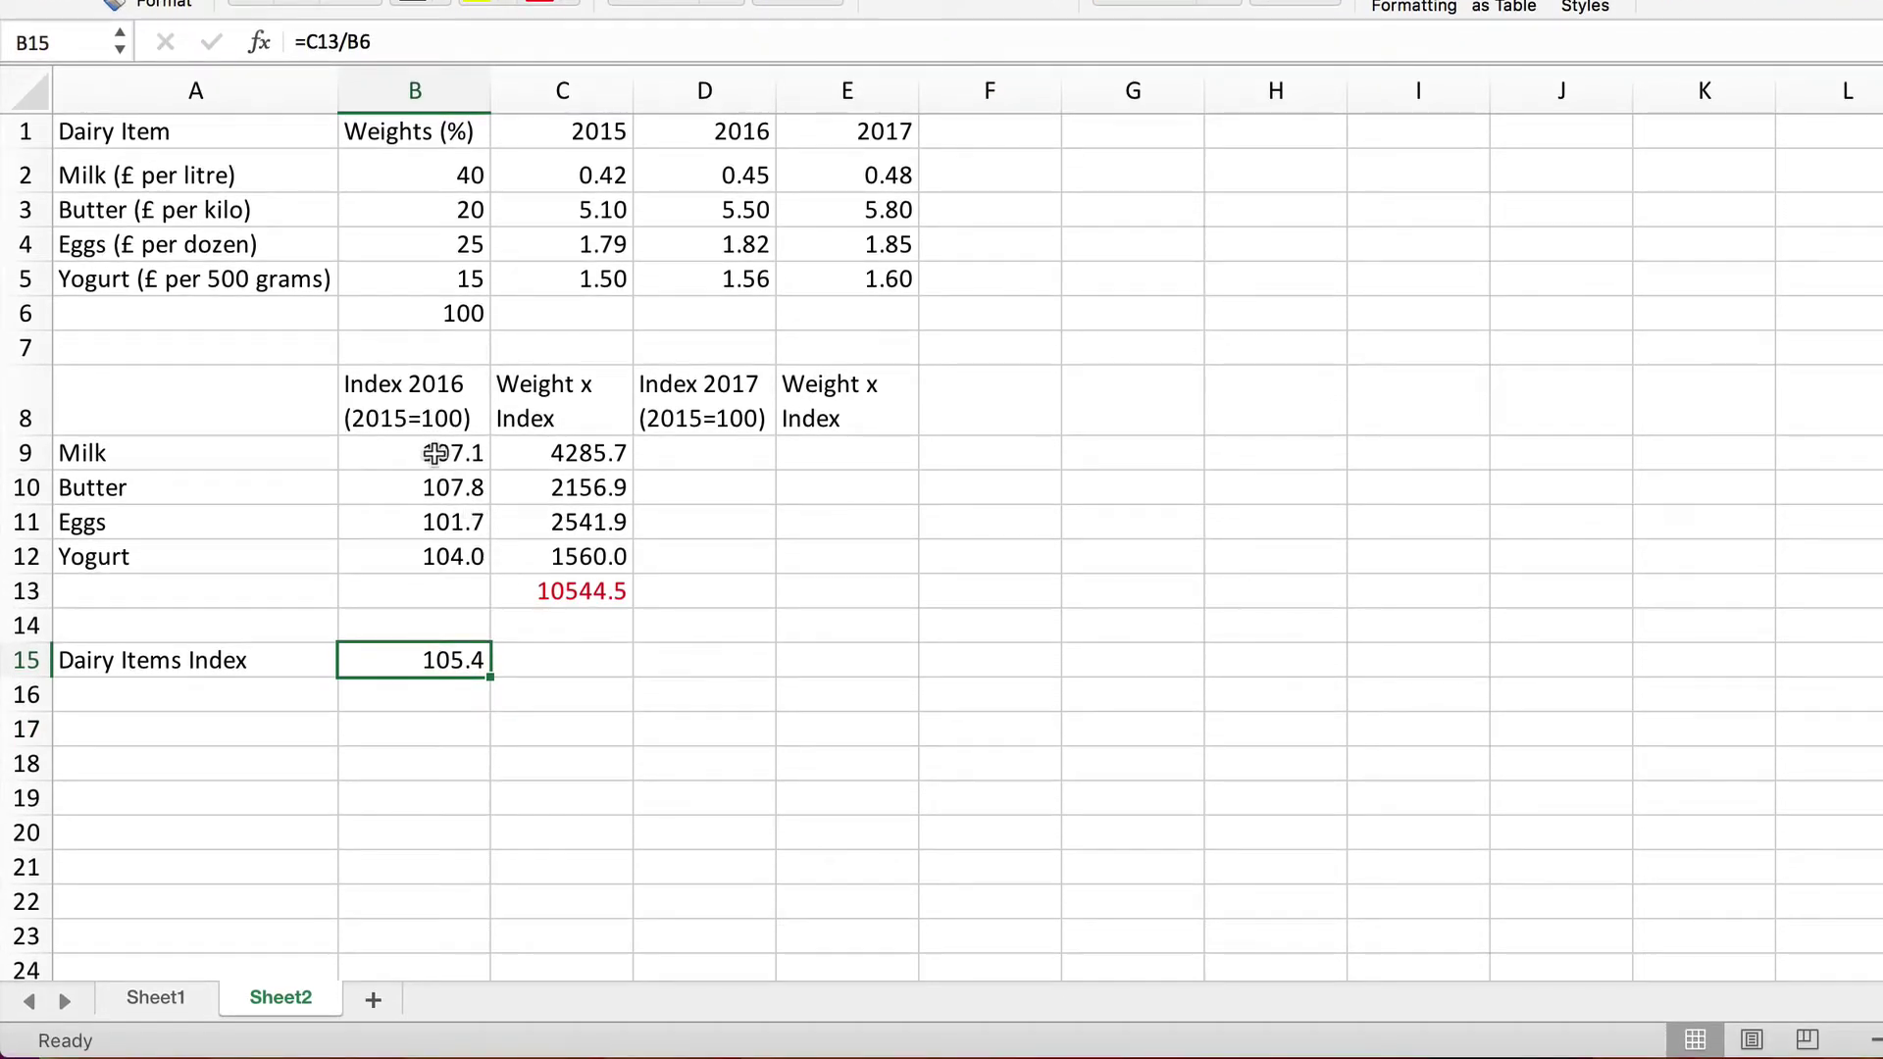
drag(435, 453, 437, 555)
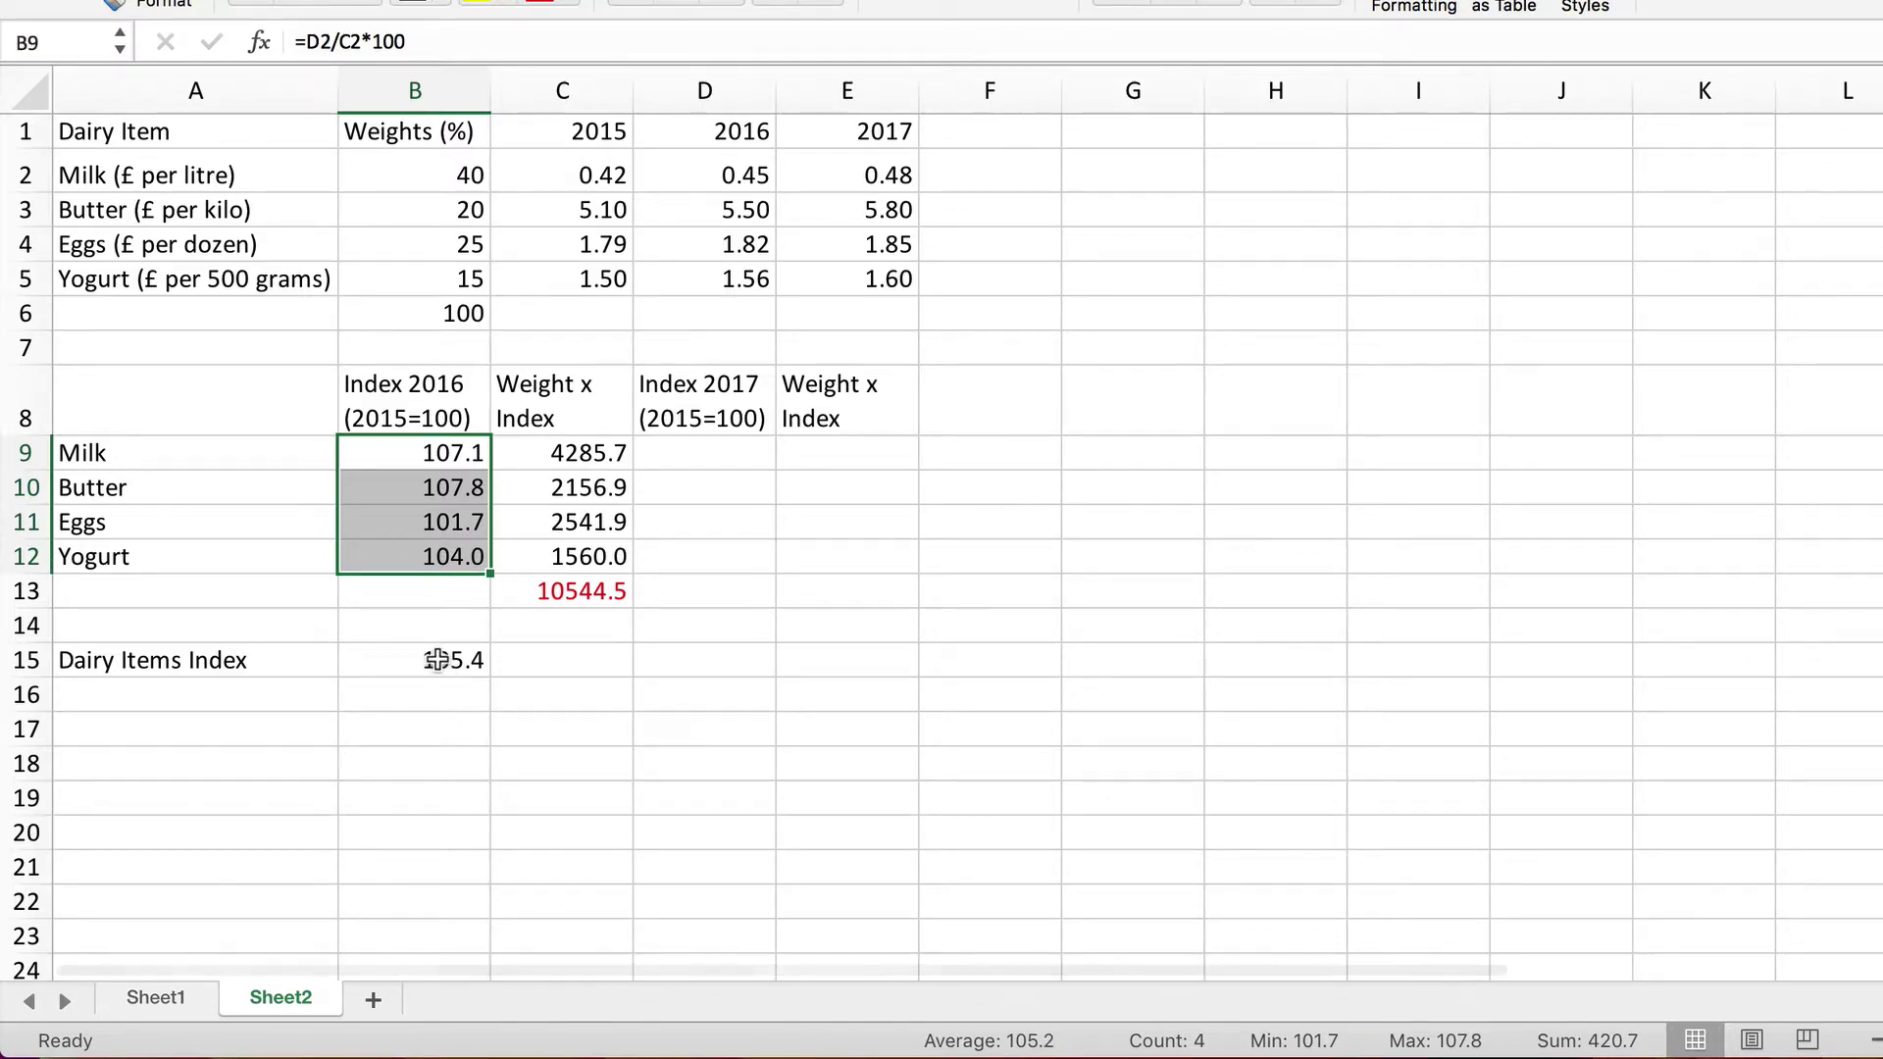
click(437, 659)
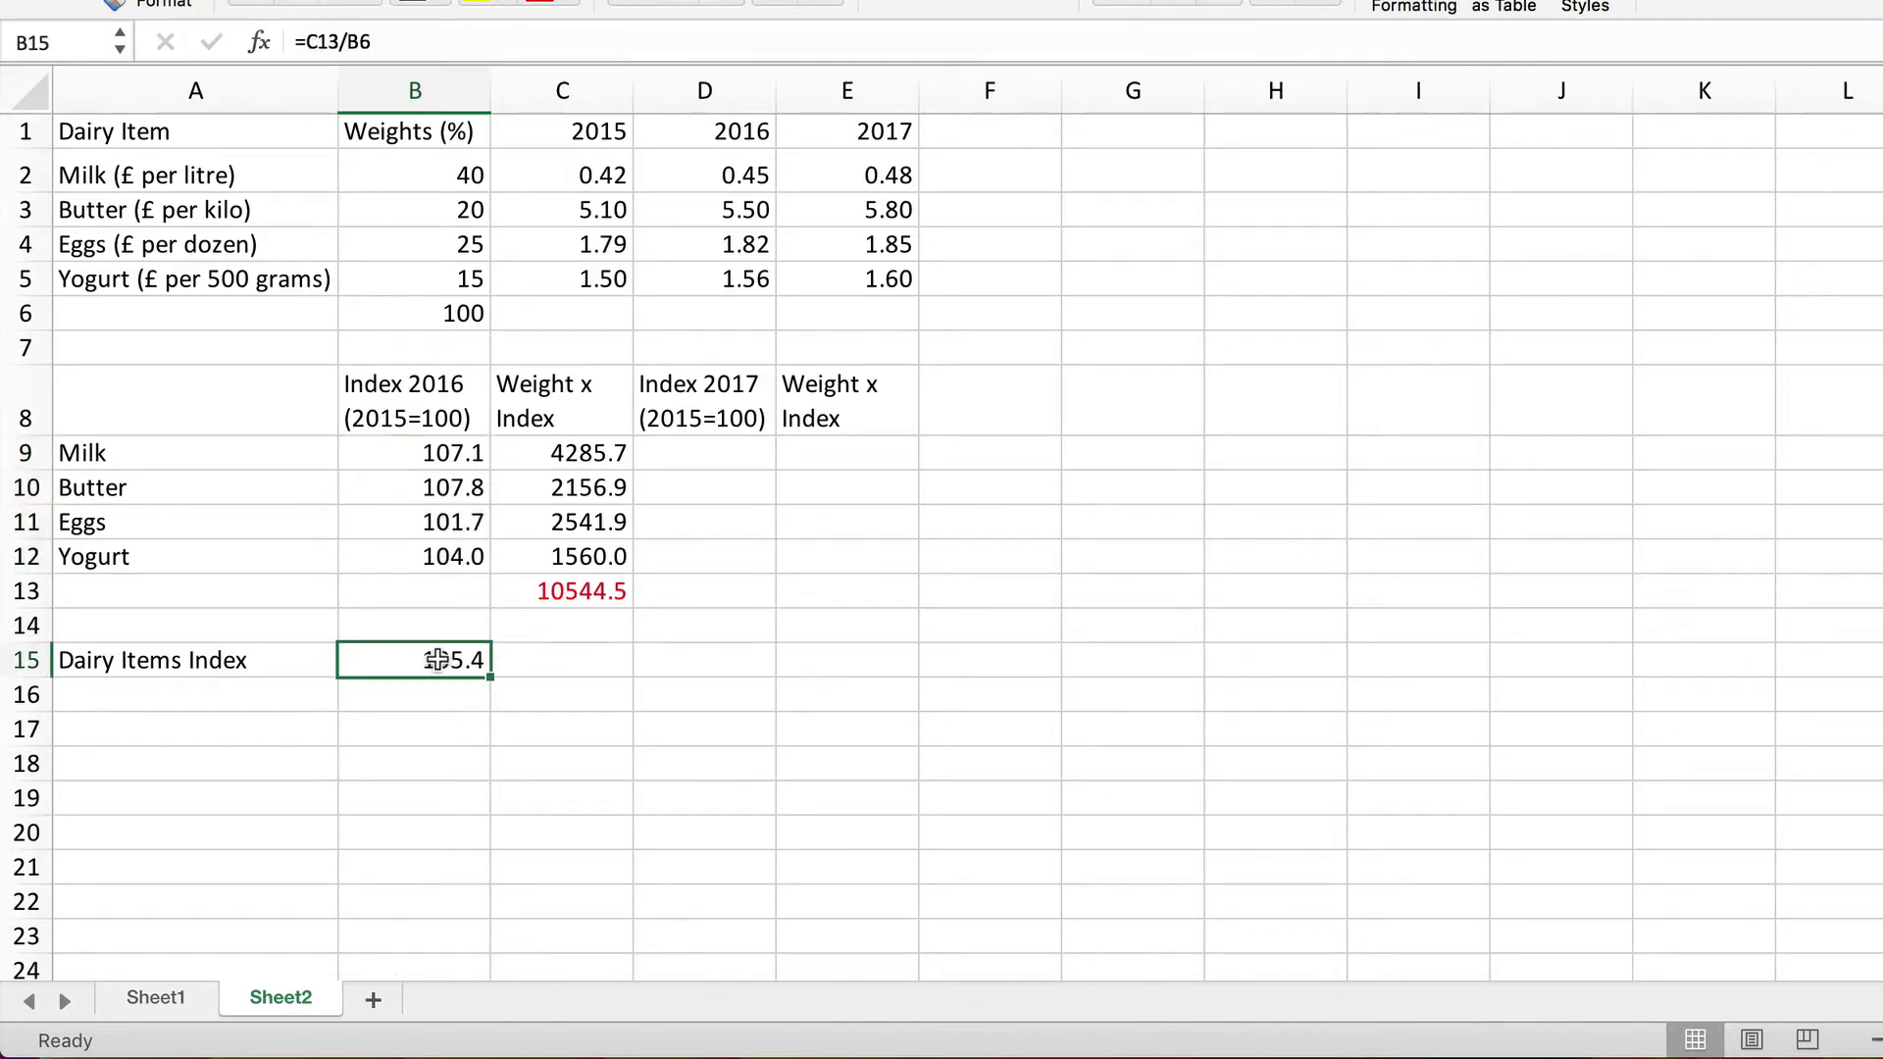
Enter the Milk 2017 index formula =E2/C2*100 in D9.
click(703, 454)
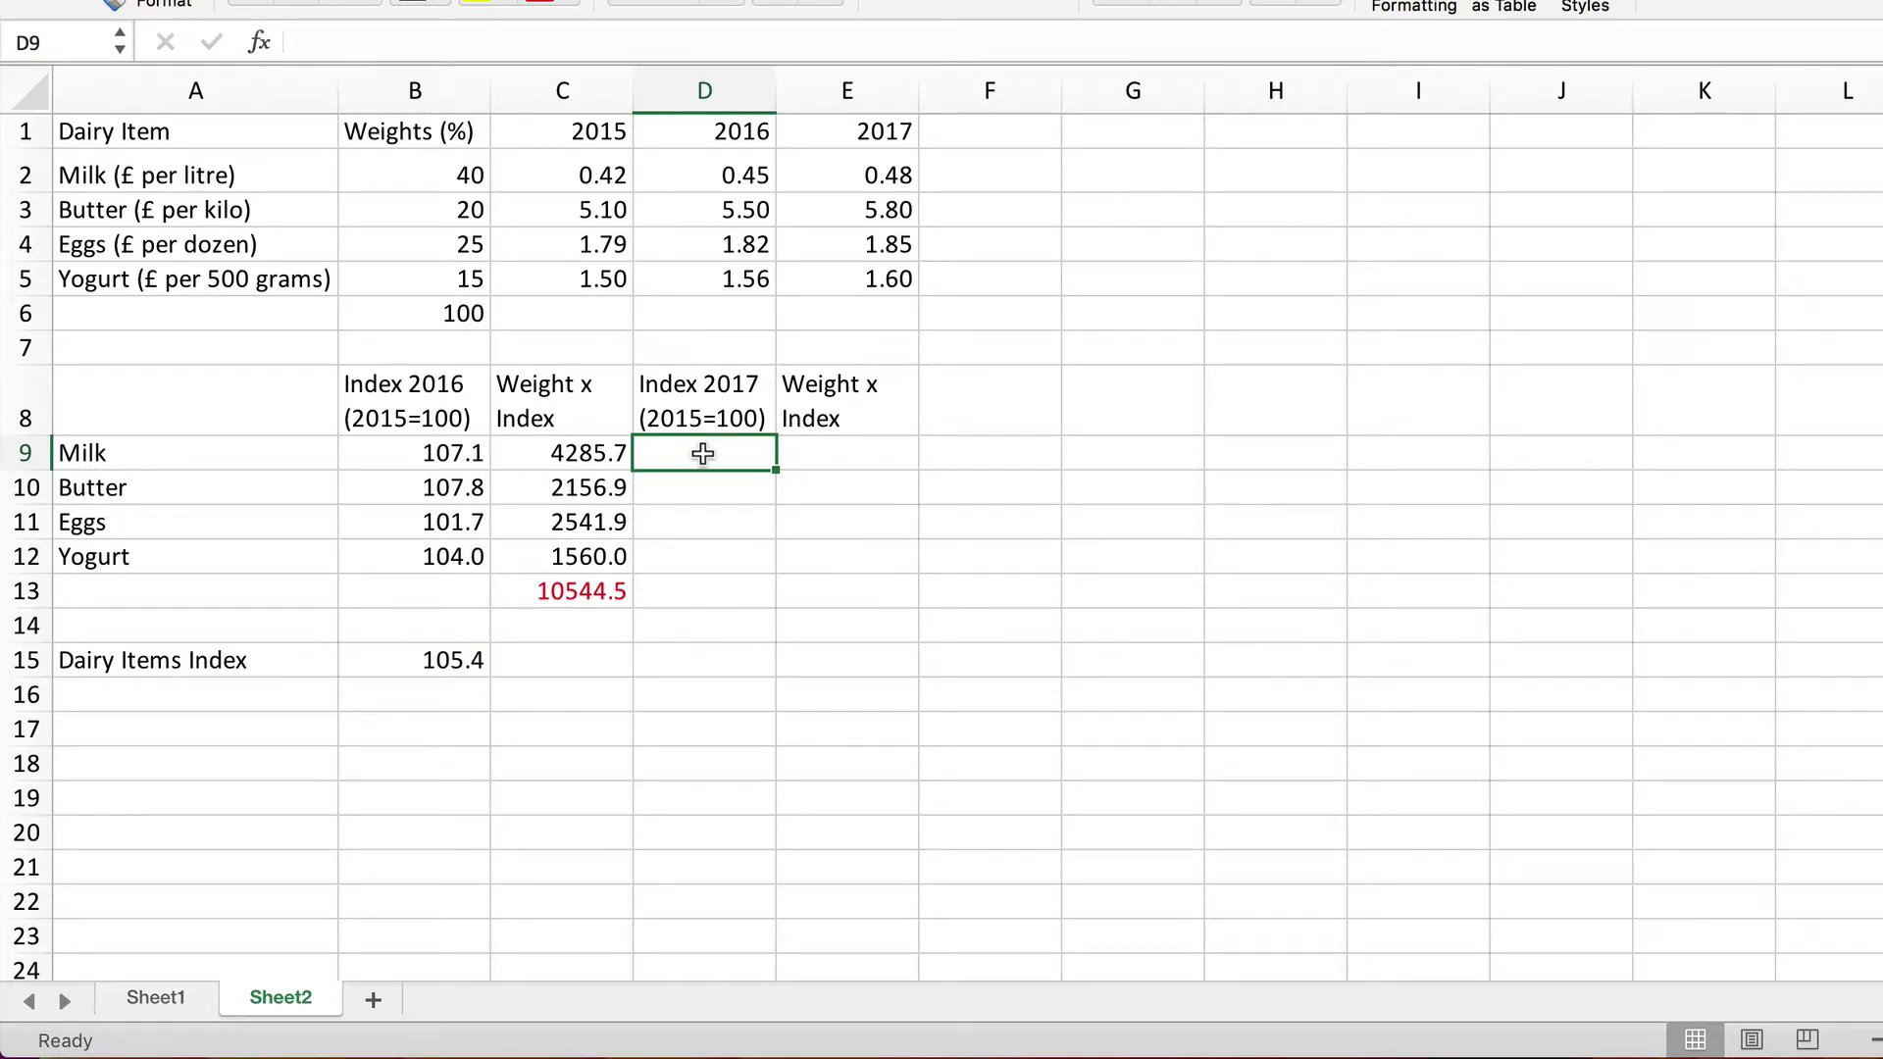
text(=)
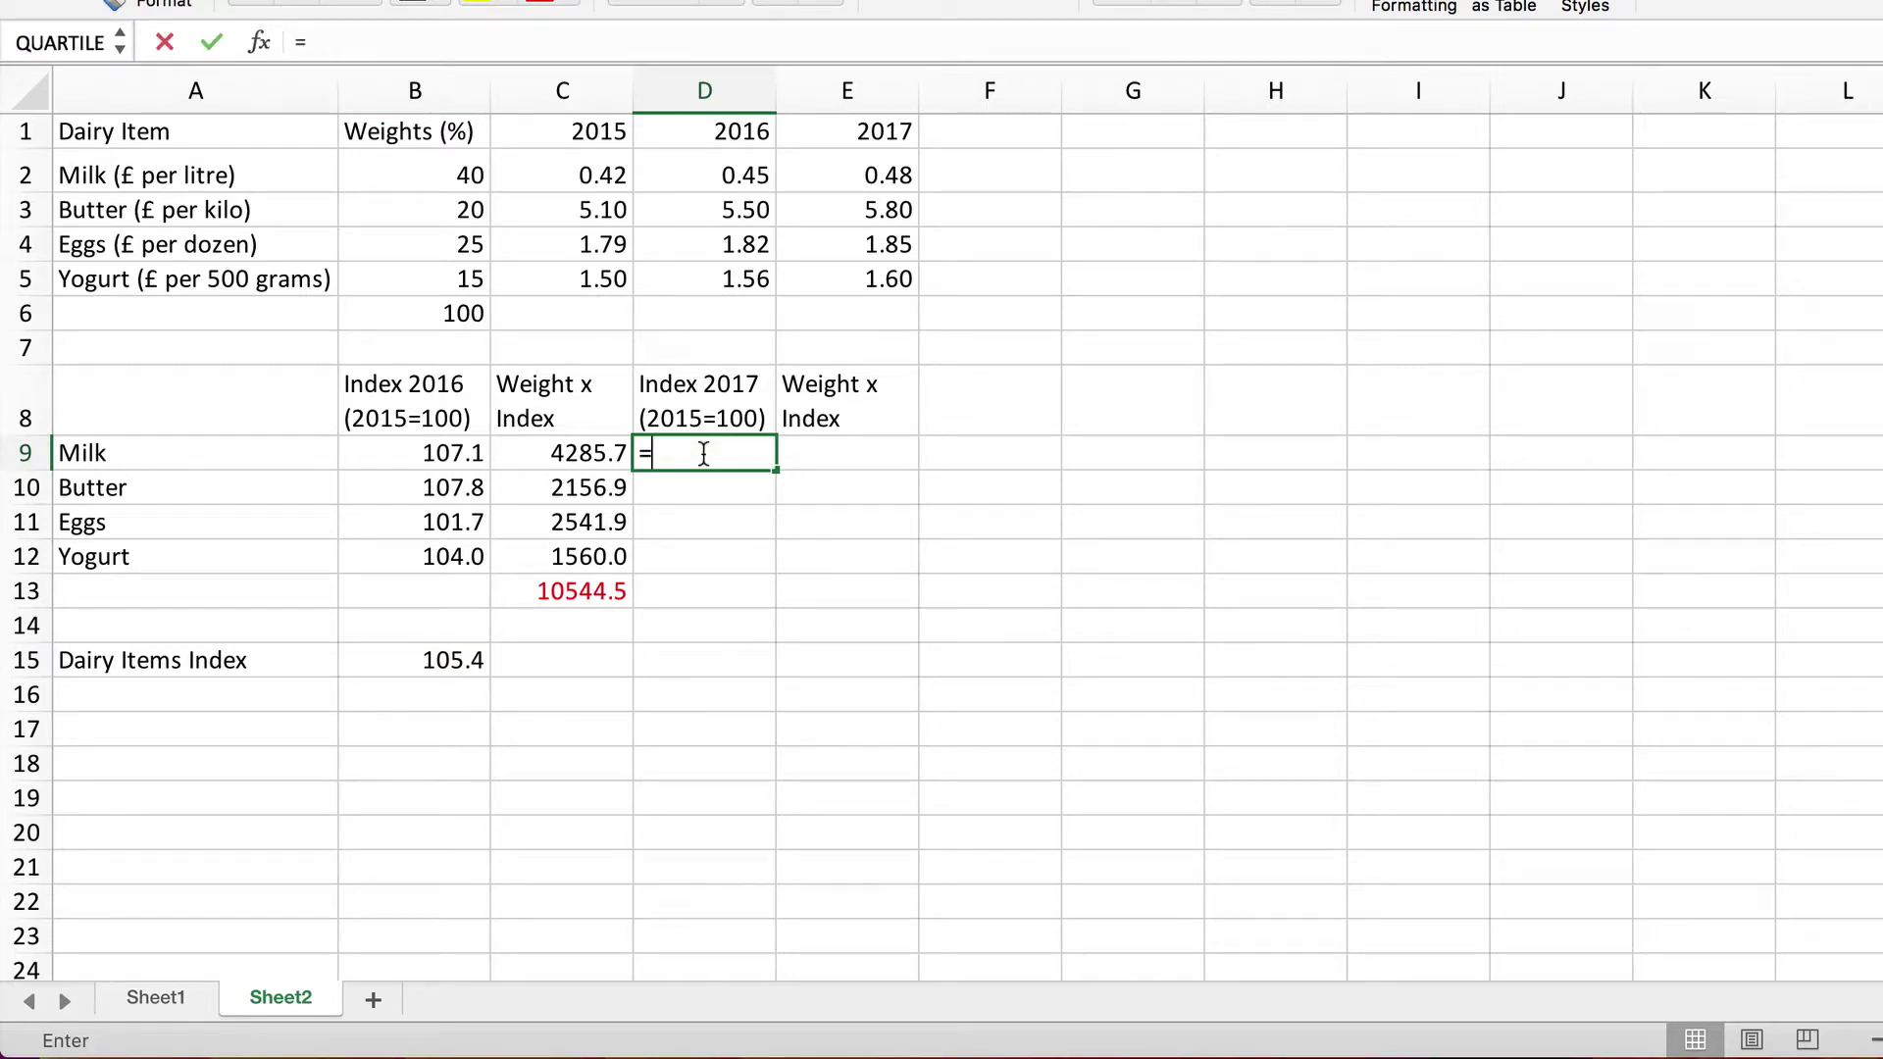
click(881, 171)
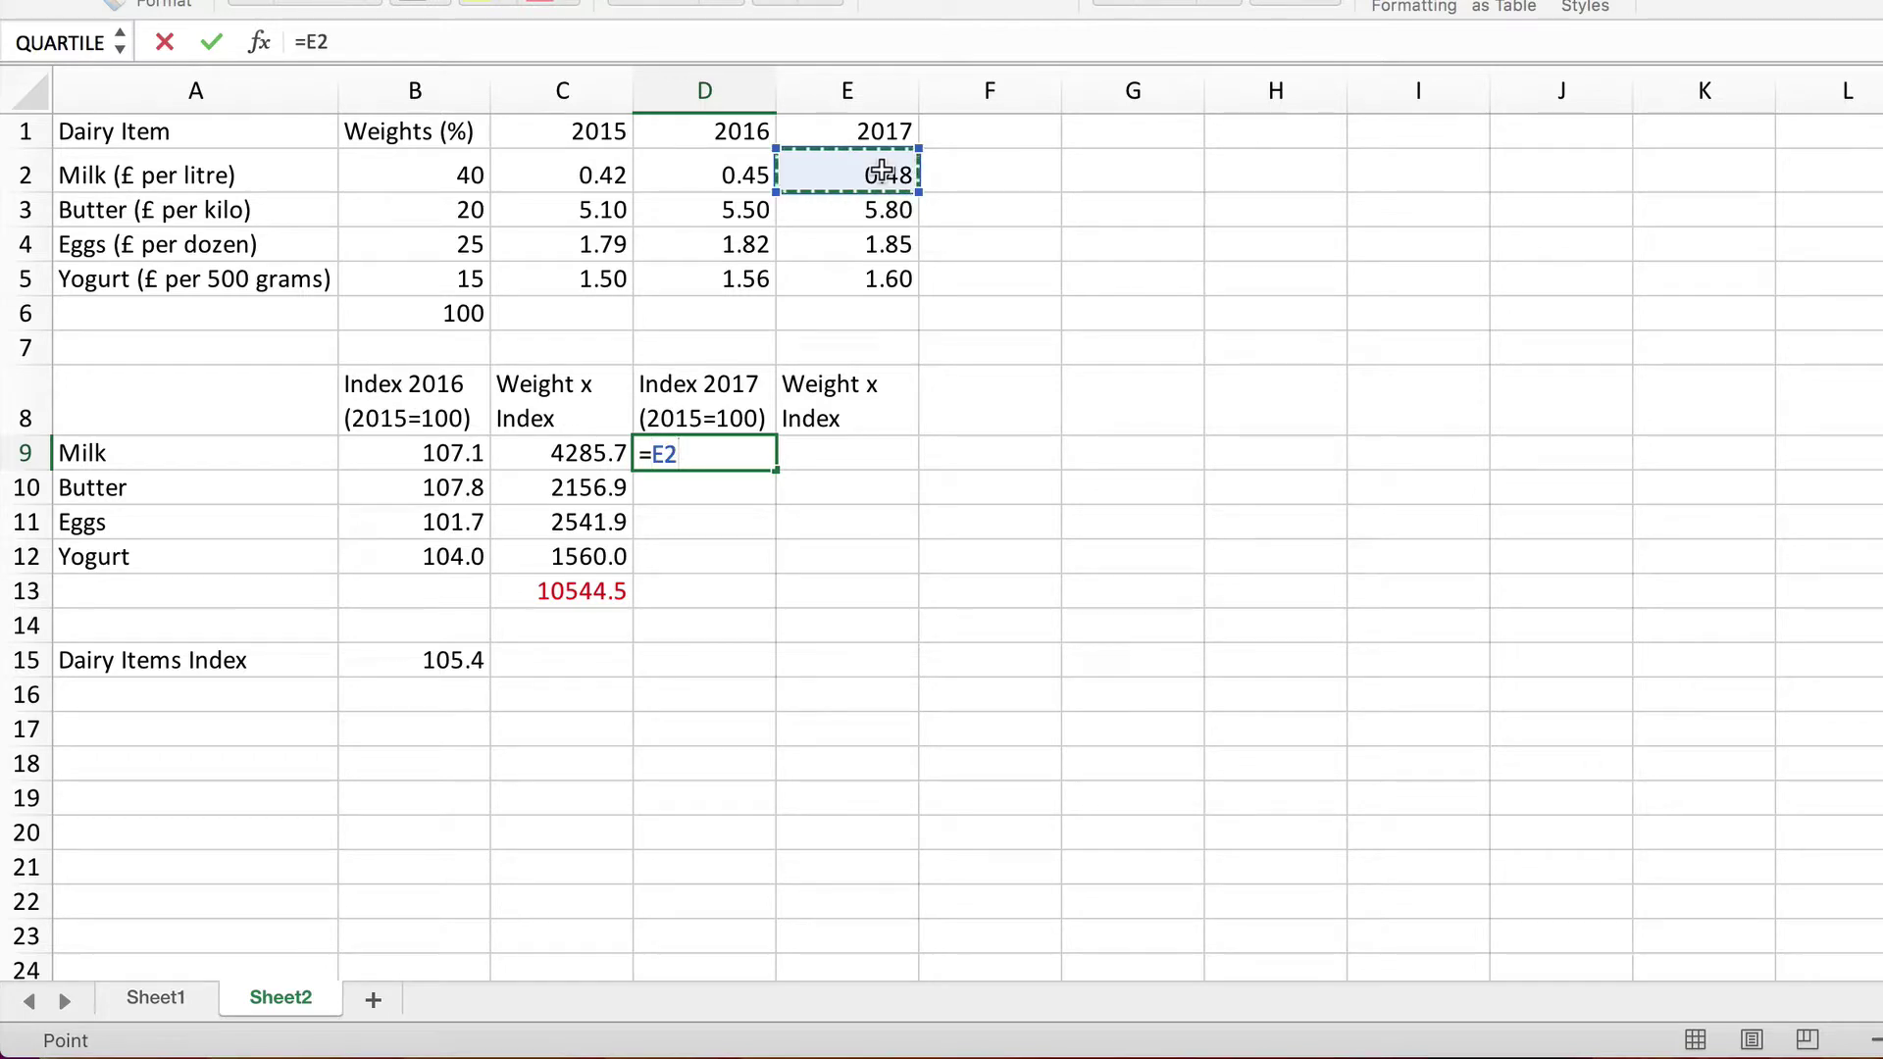
text(/)
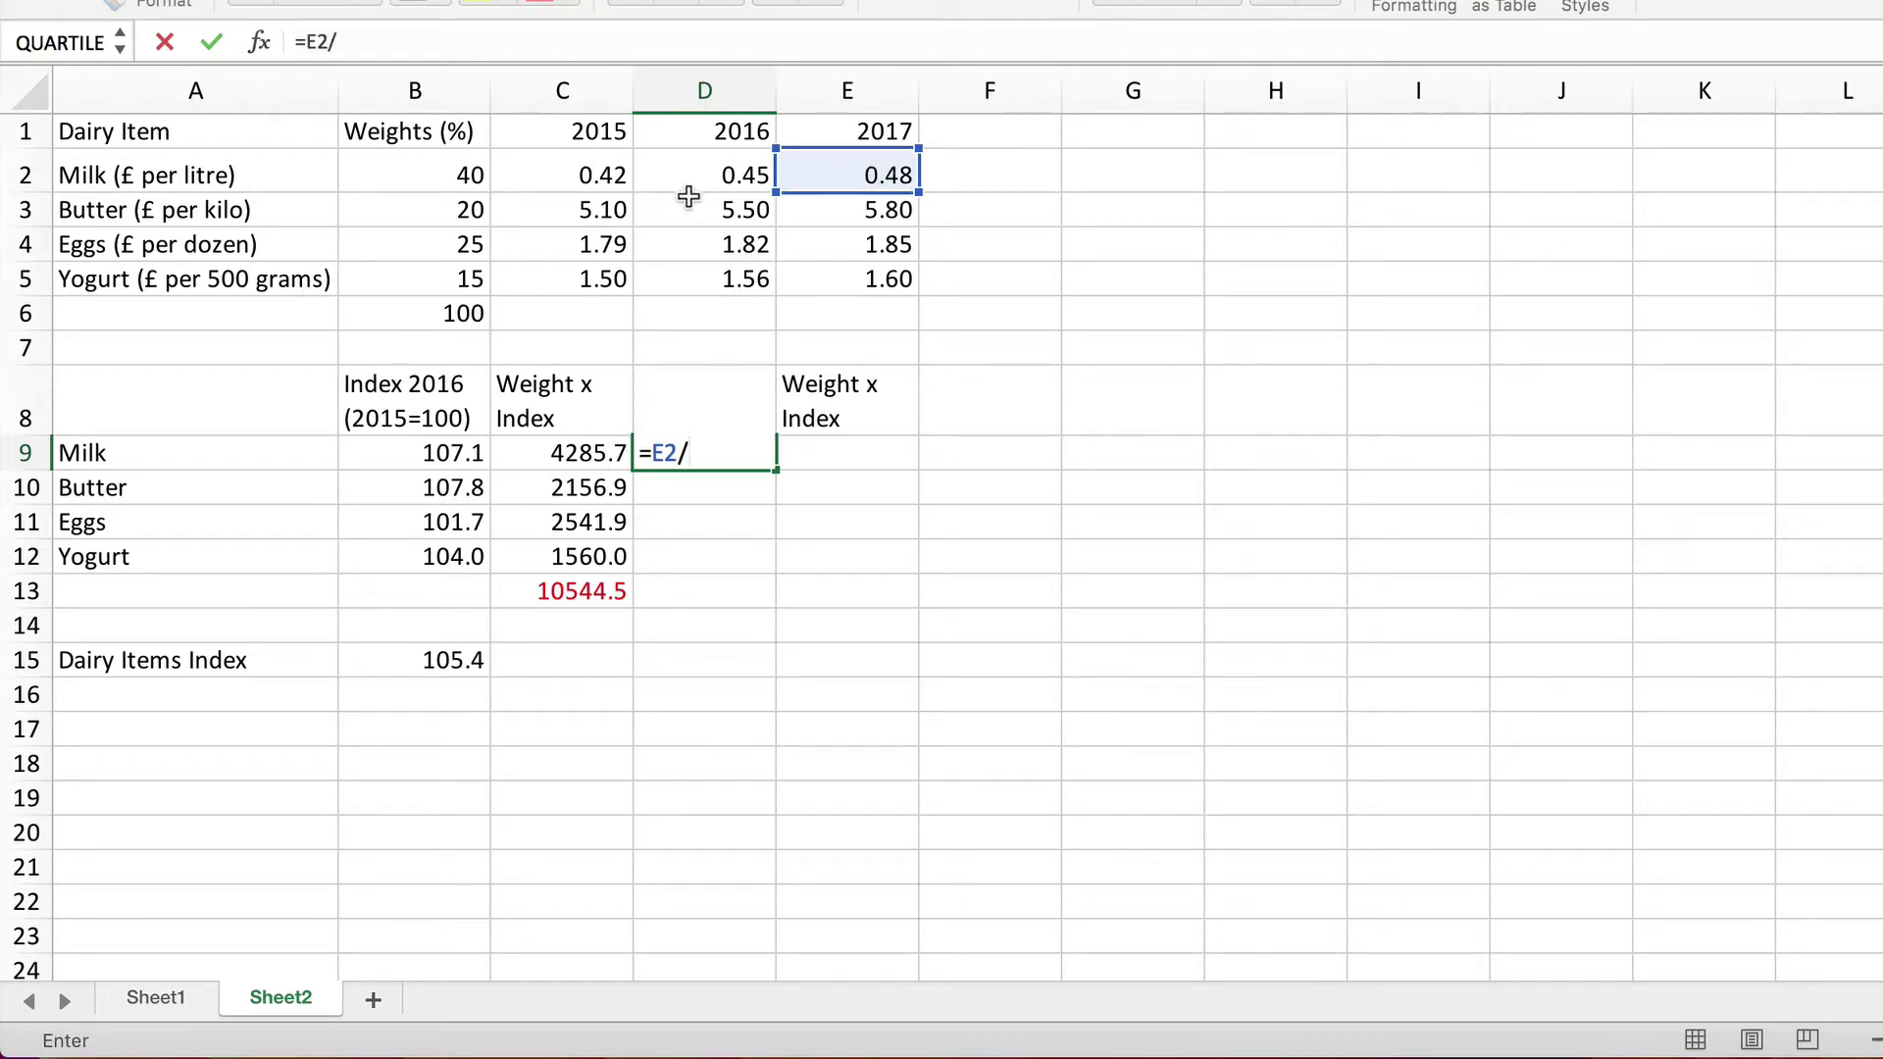
click(573, 176)
text(*)
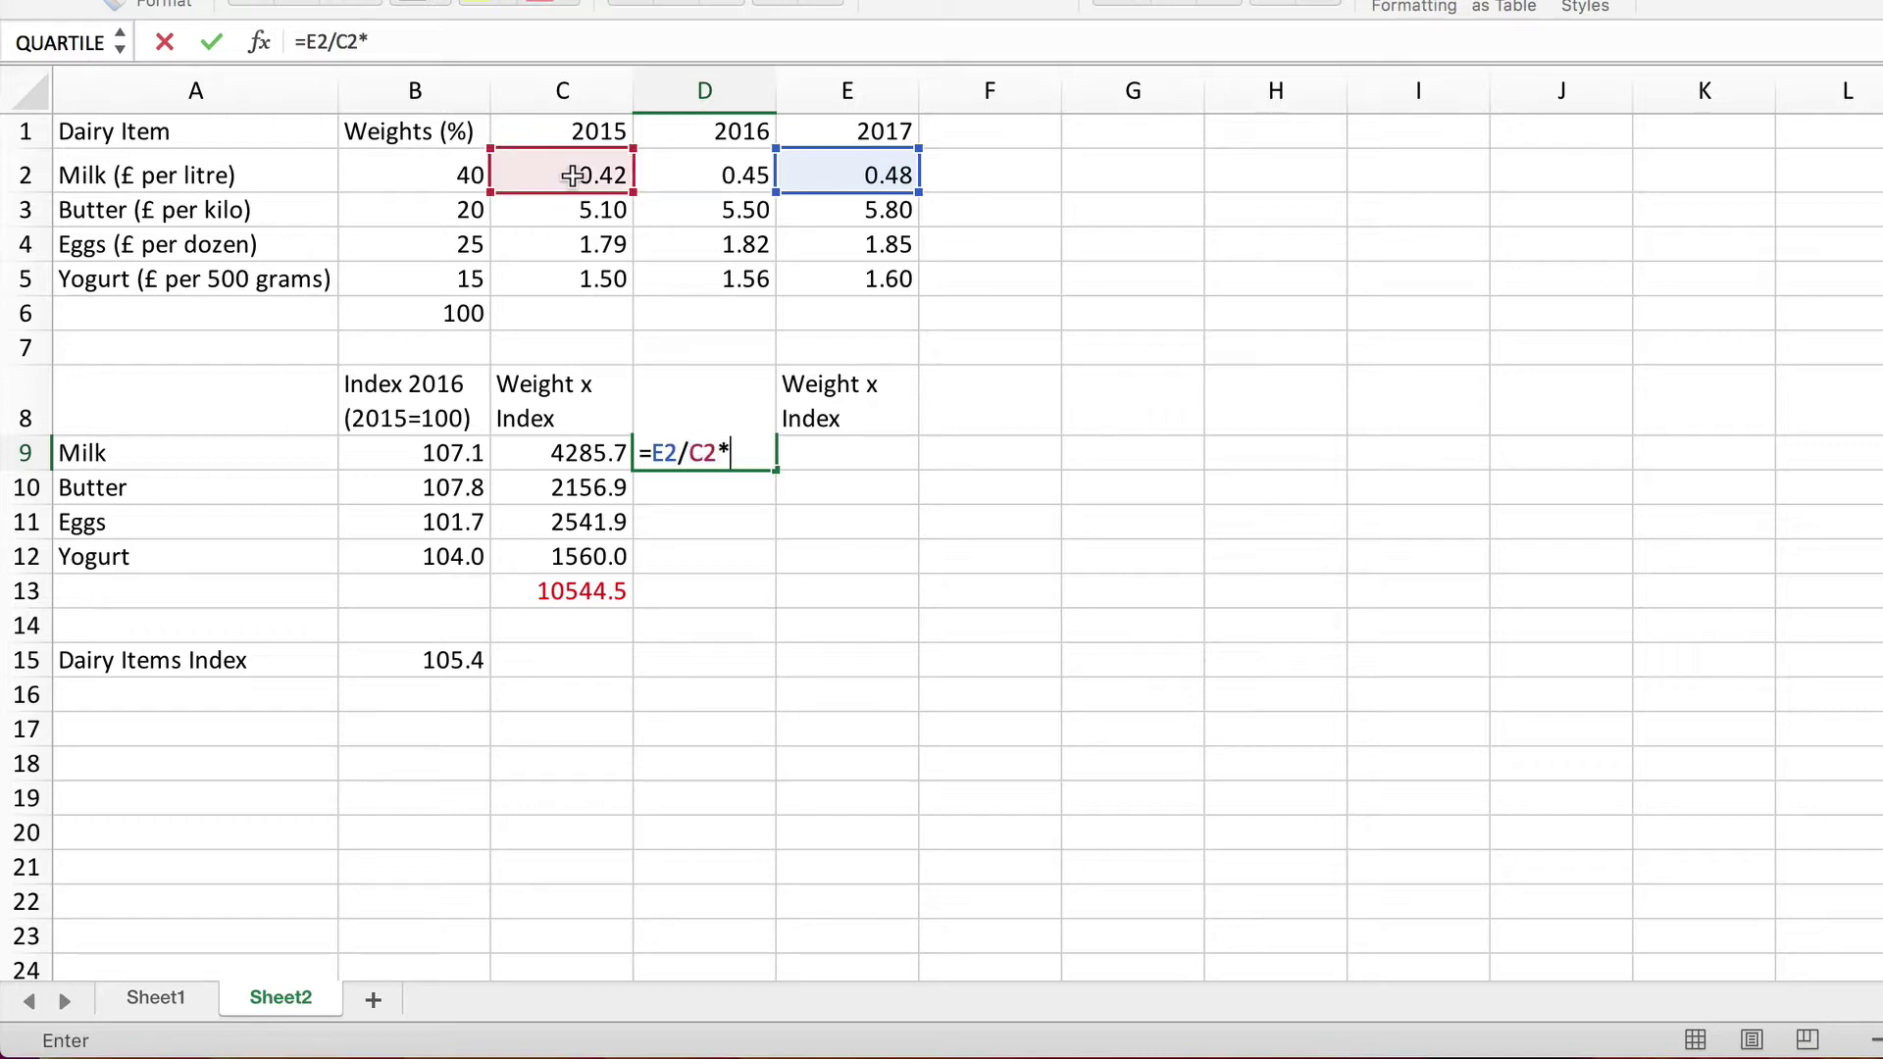
text(100)
key(Return)
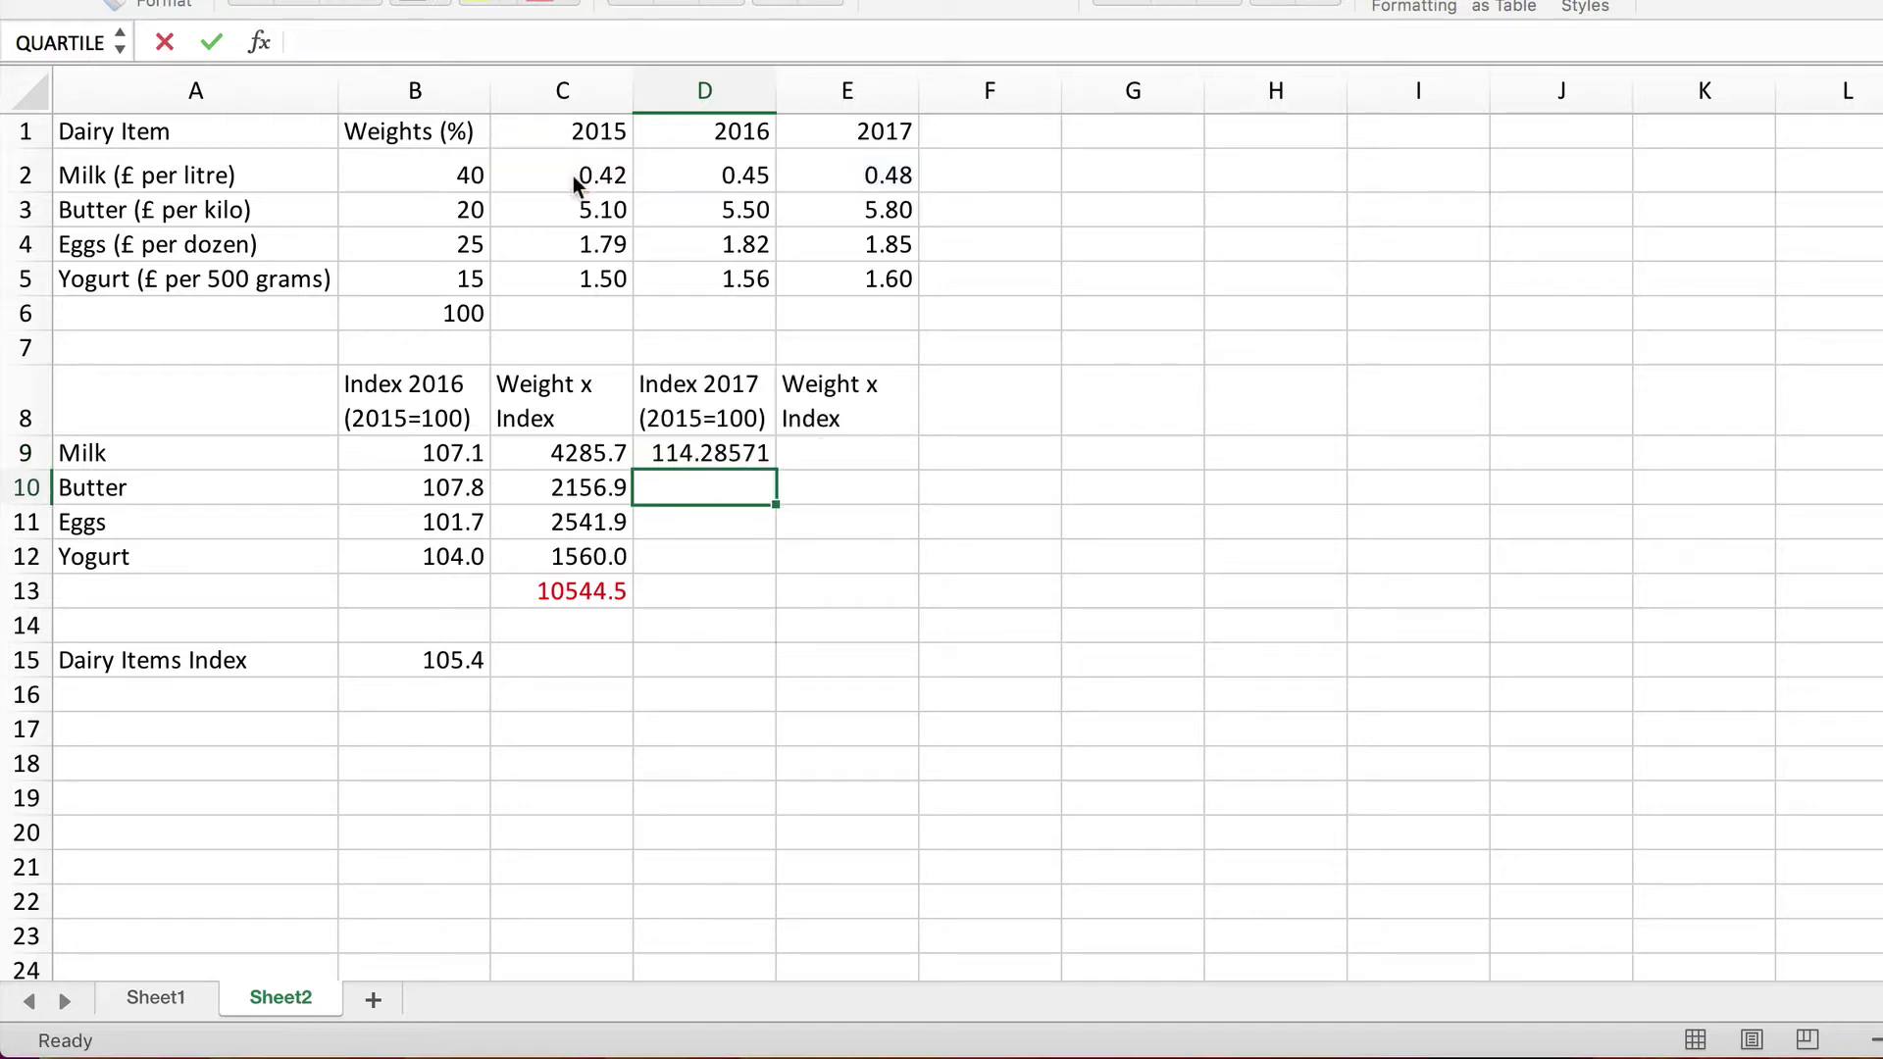
Show Milk's 2017 index as 114.3 and fill down: Butter 113.7, Eggs 103.4, Yogurt 106.7.
click(726, 461)
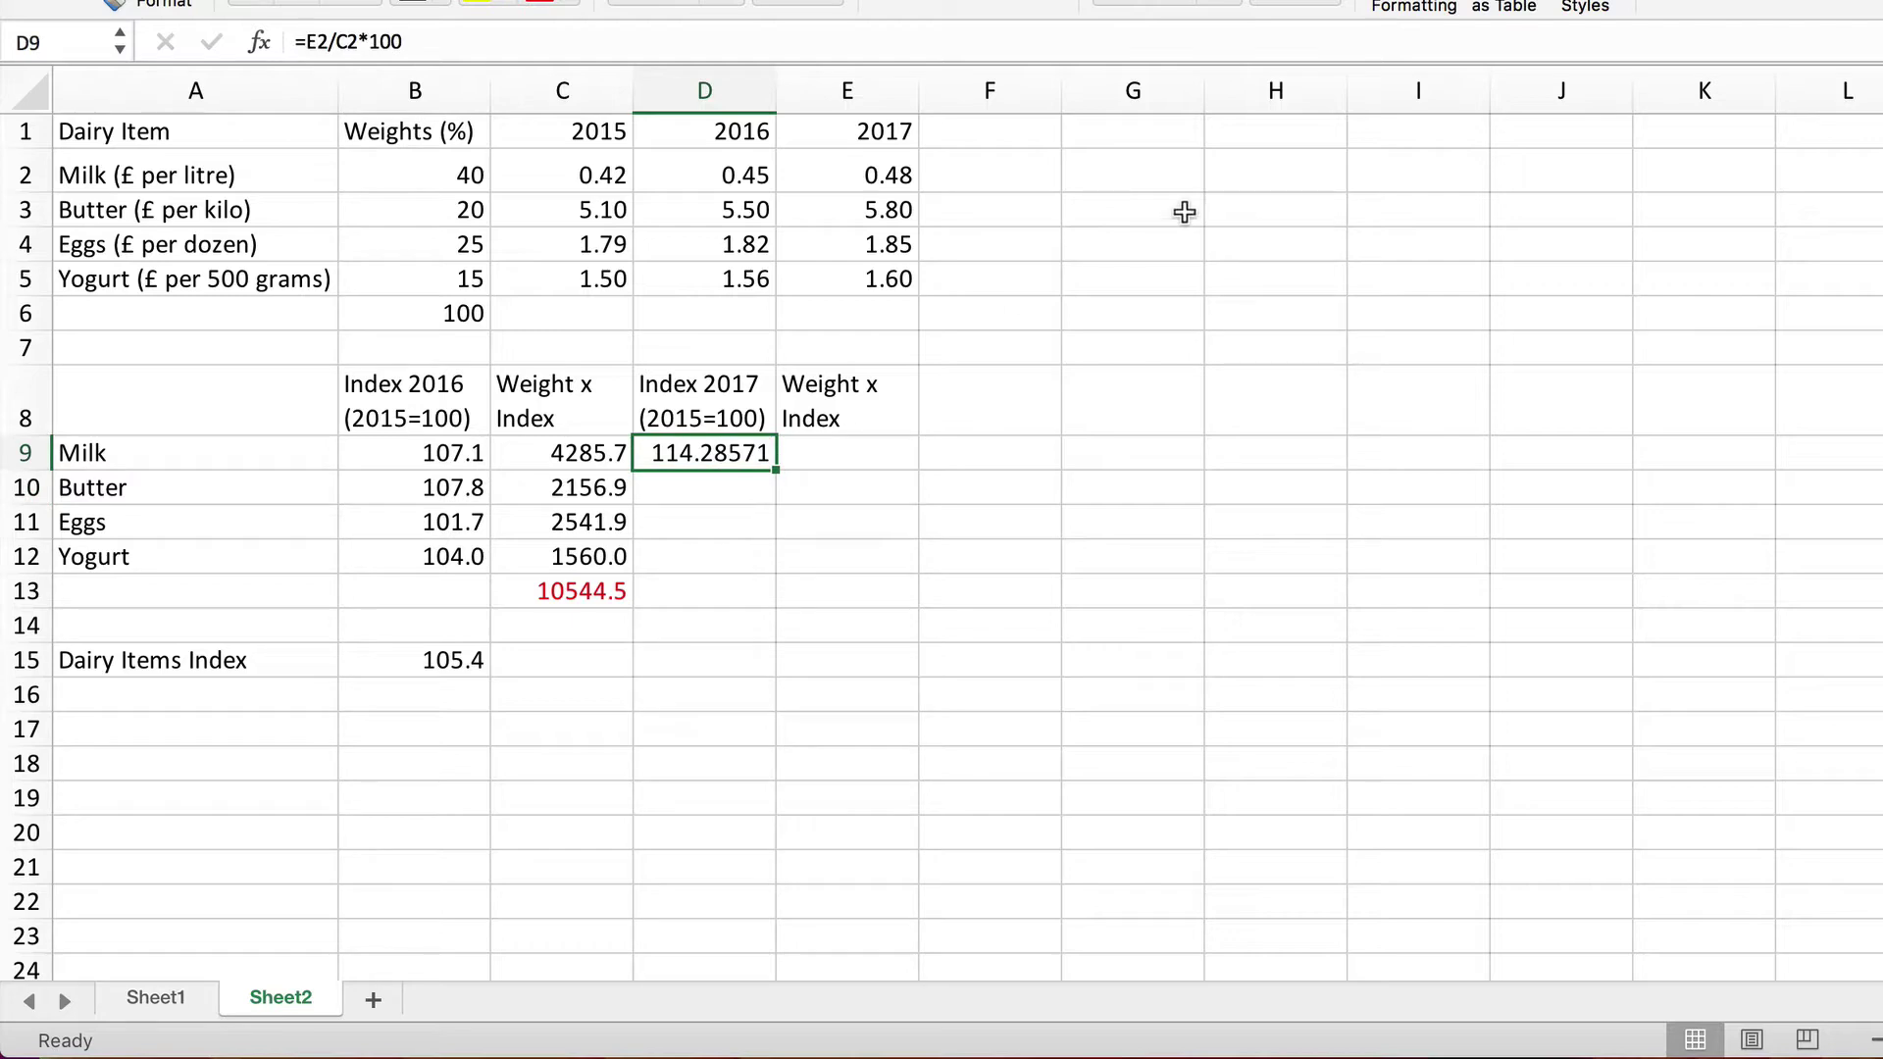
click(1316, 4)
click(1316, 4)
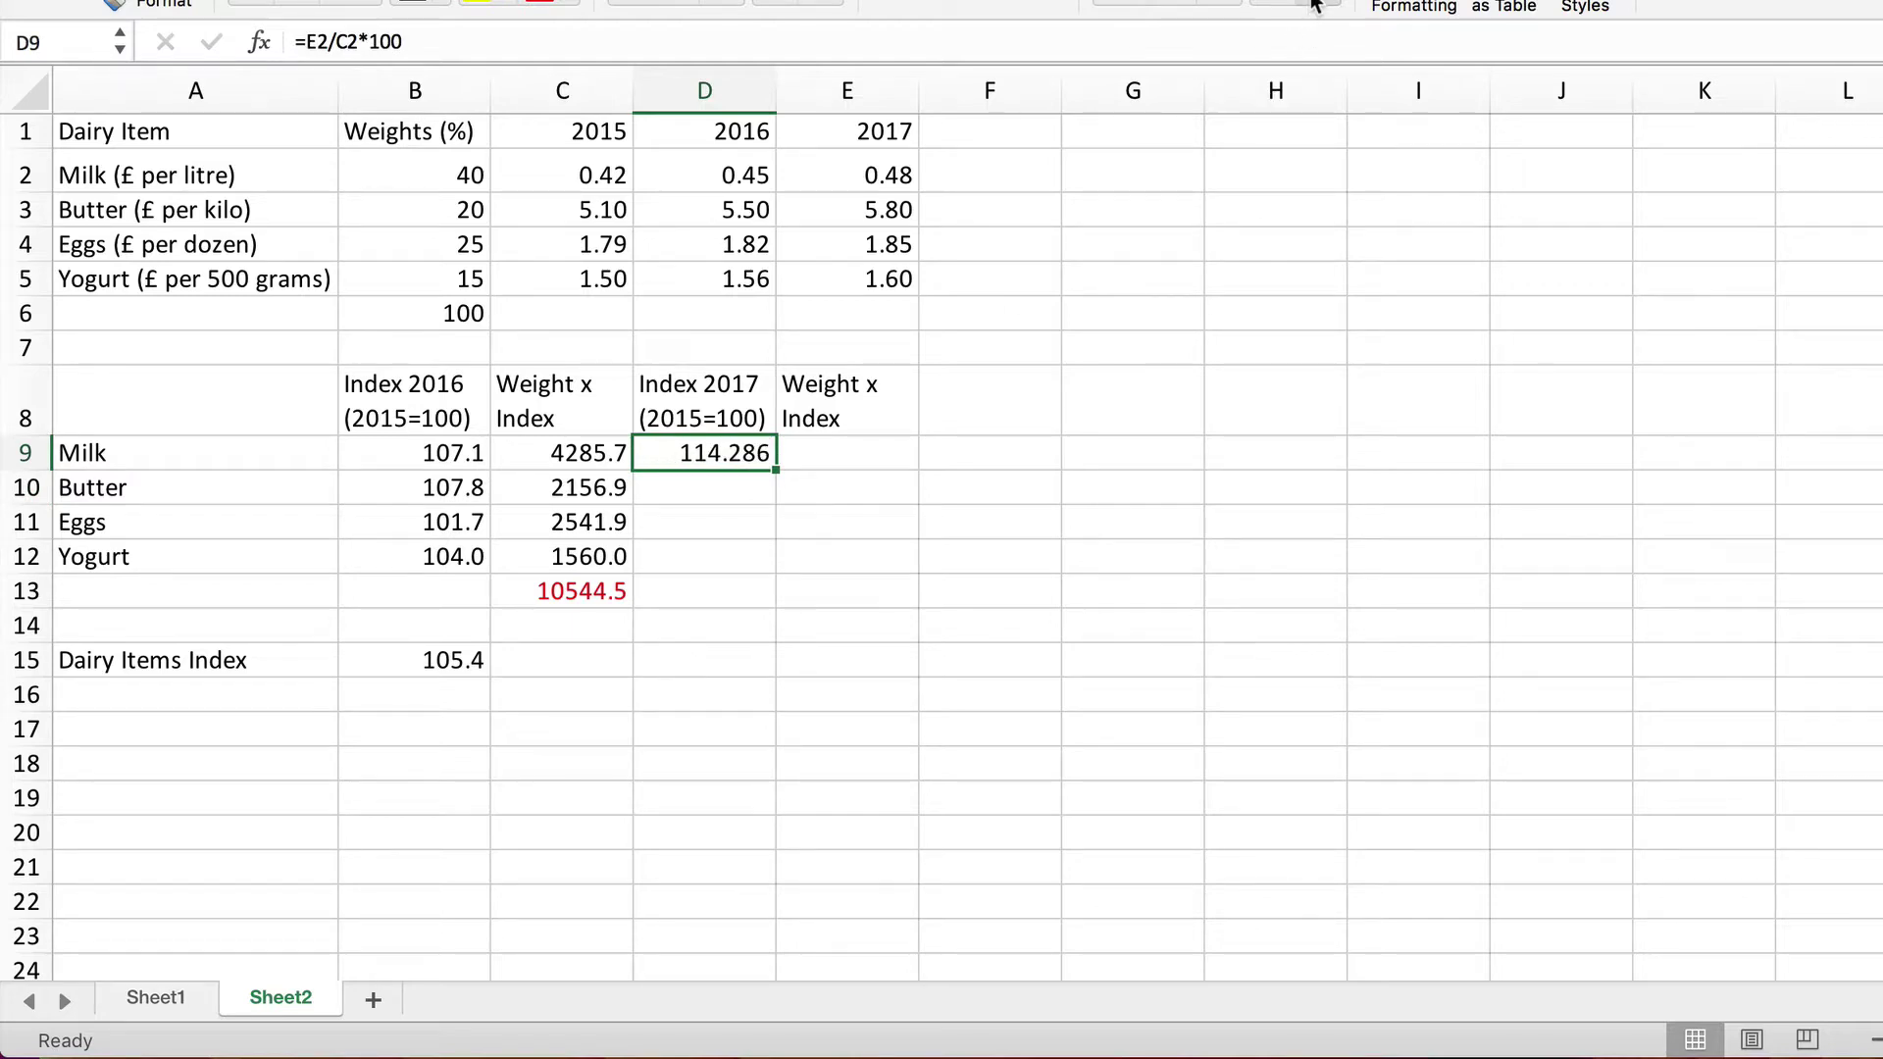
click(1316, 5)
click(1317, 5)
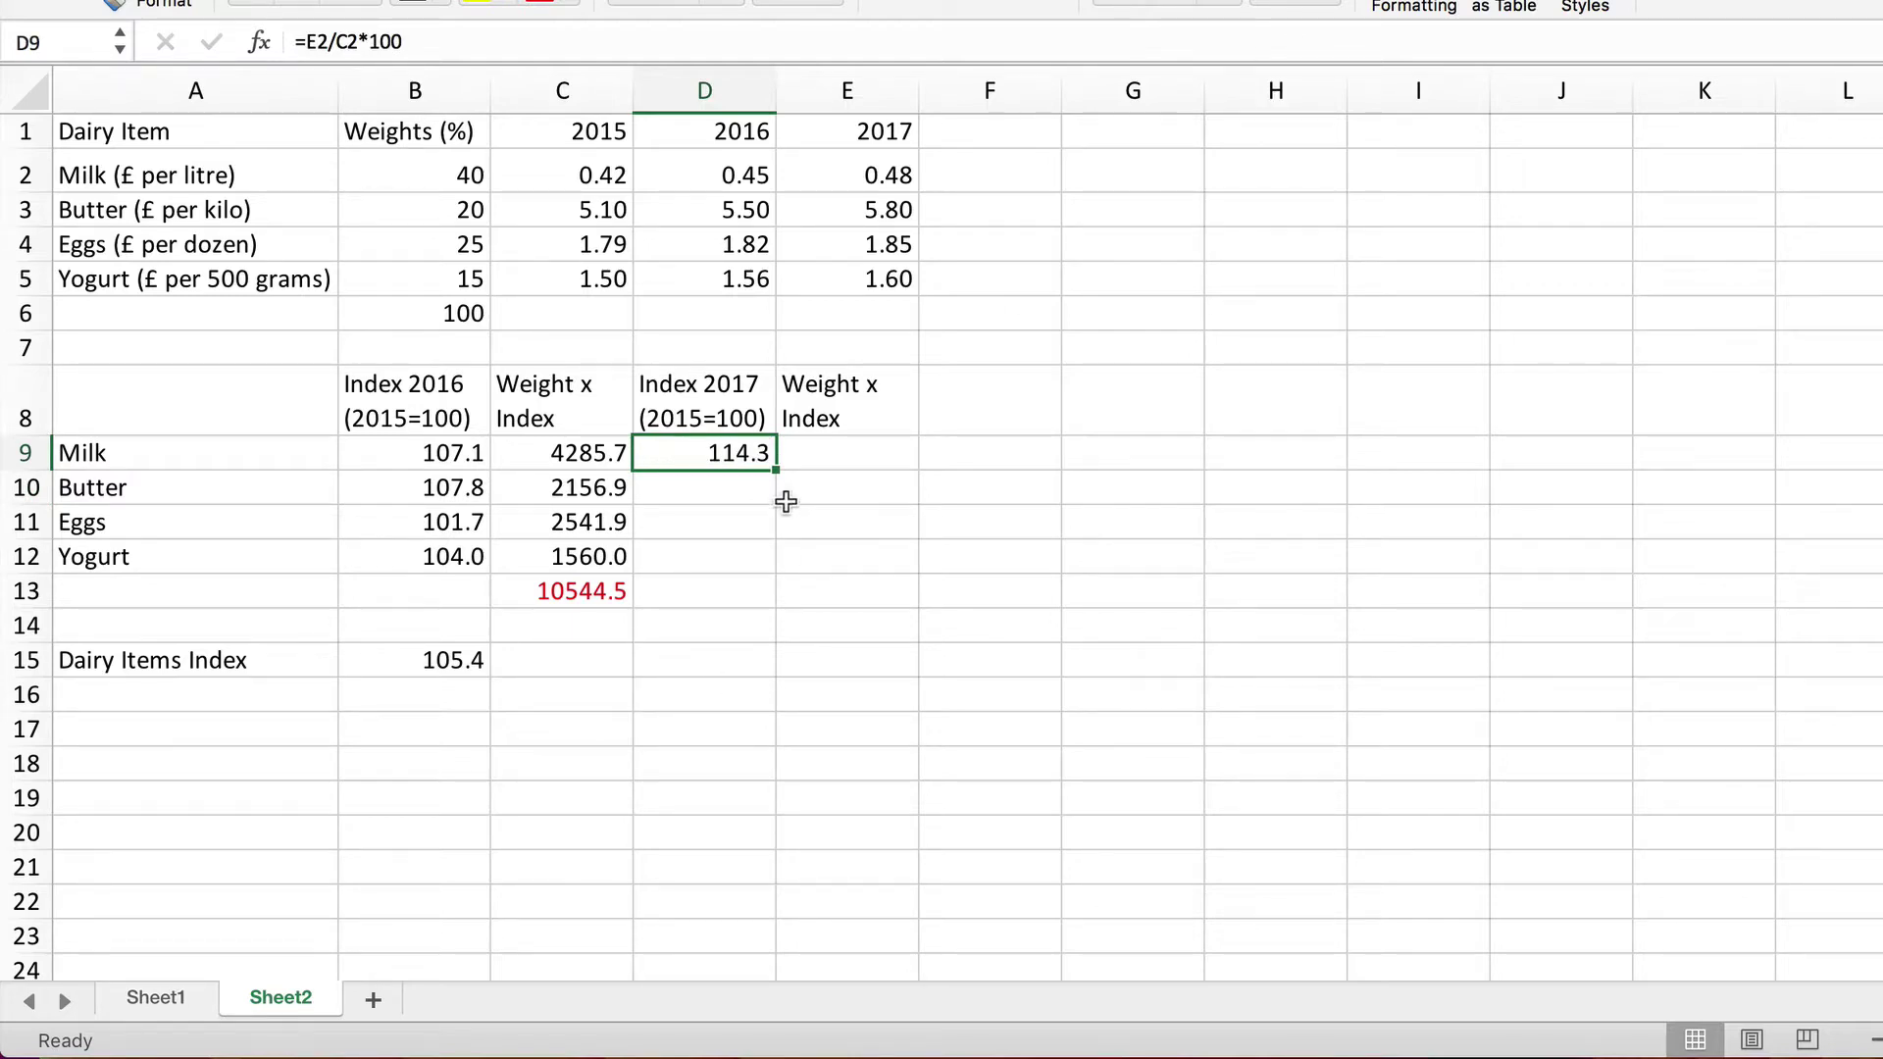
drag(774, 472, 770, 573)
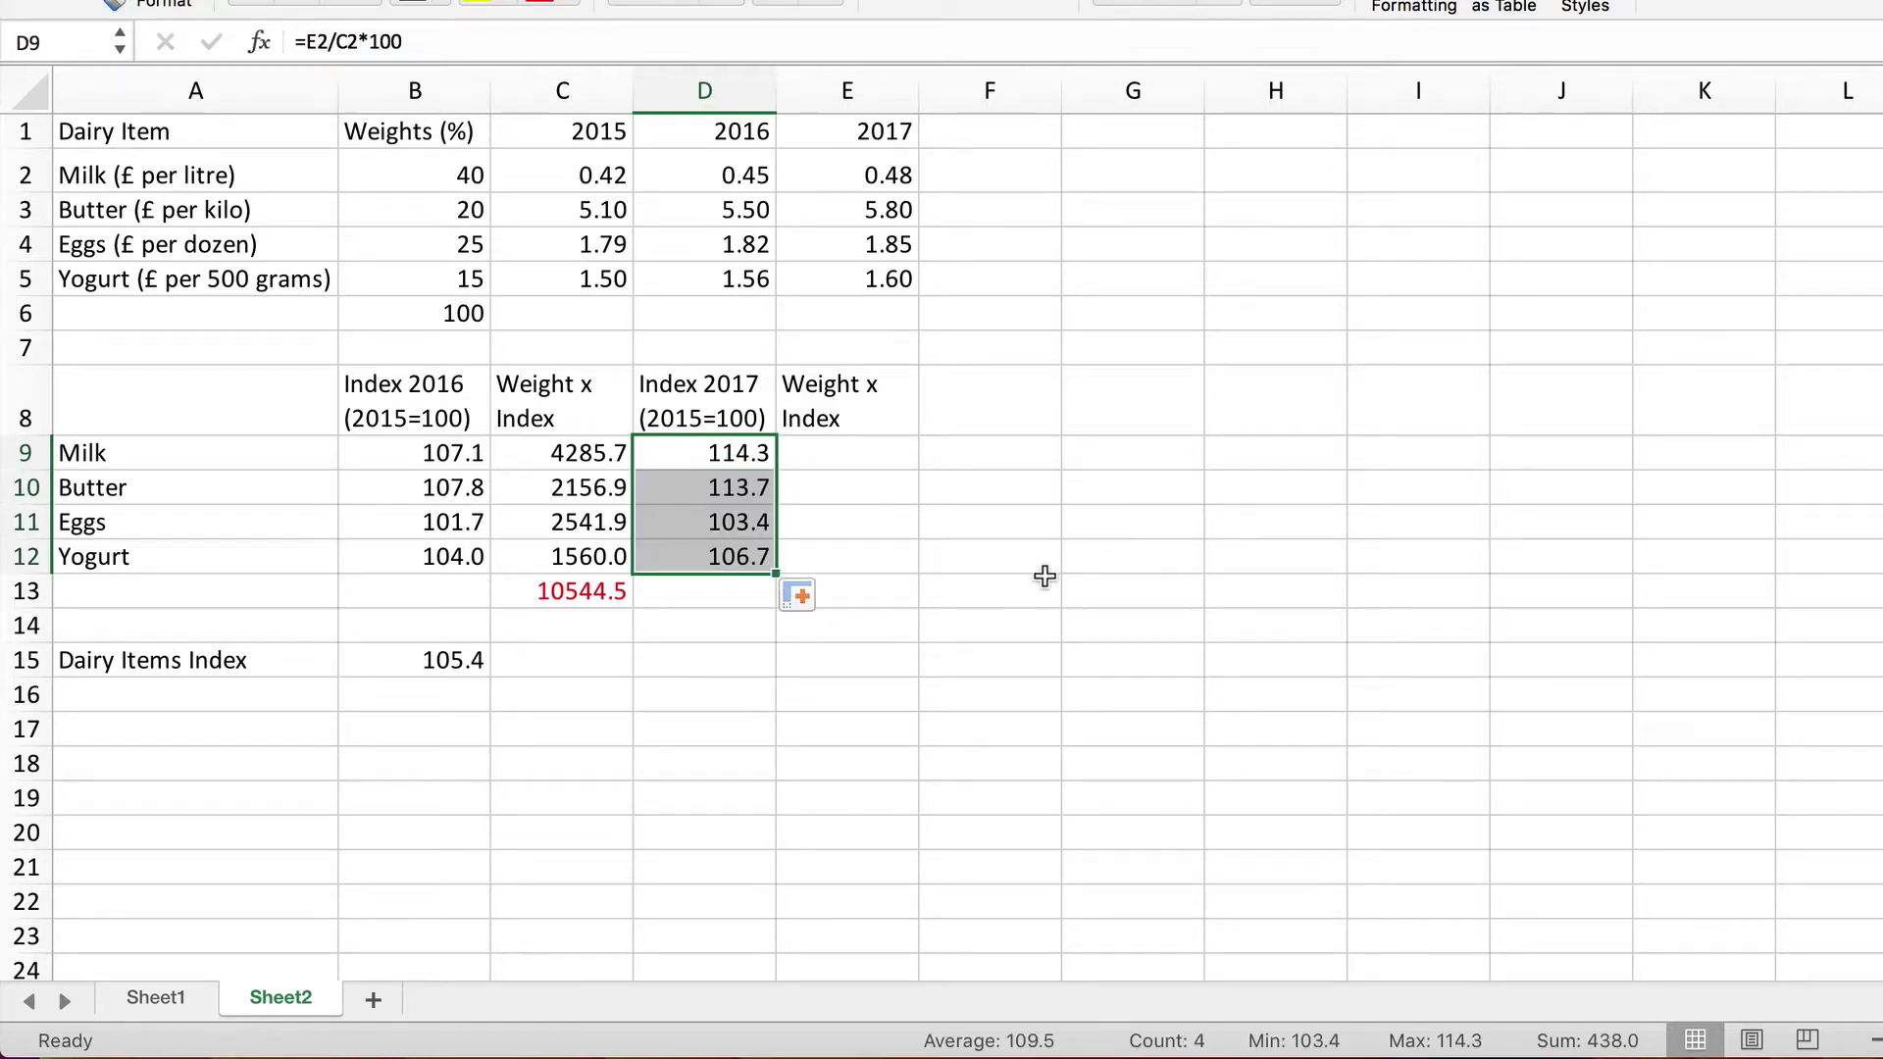
click(1043, 583)
click(847, 448)
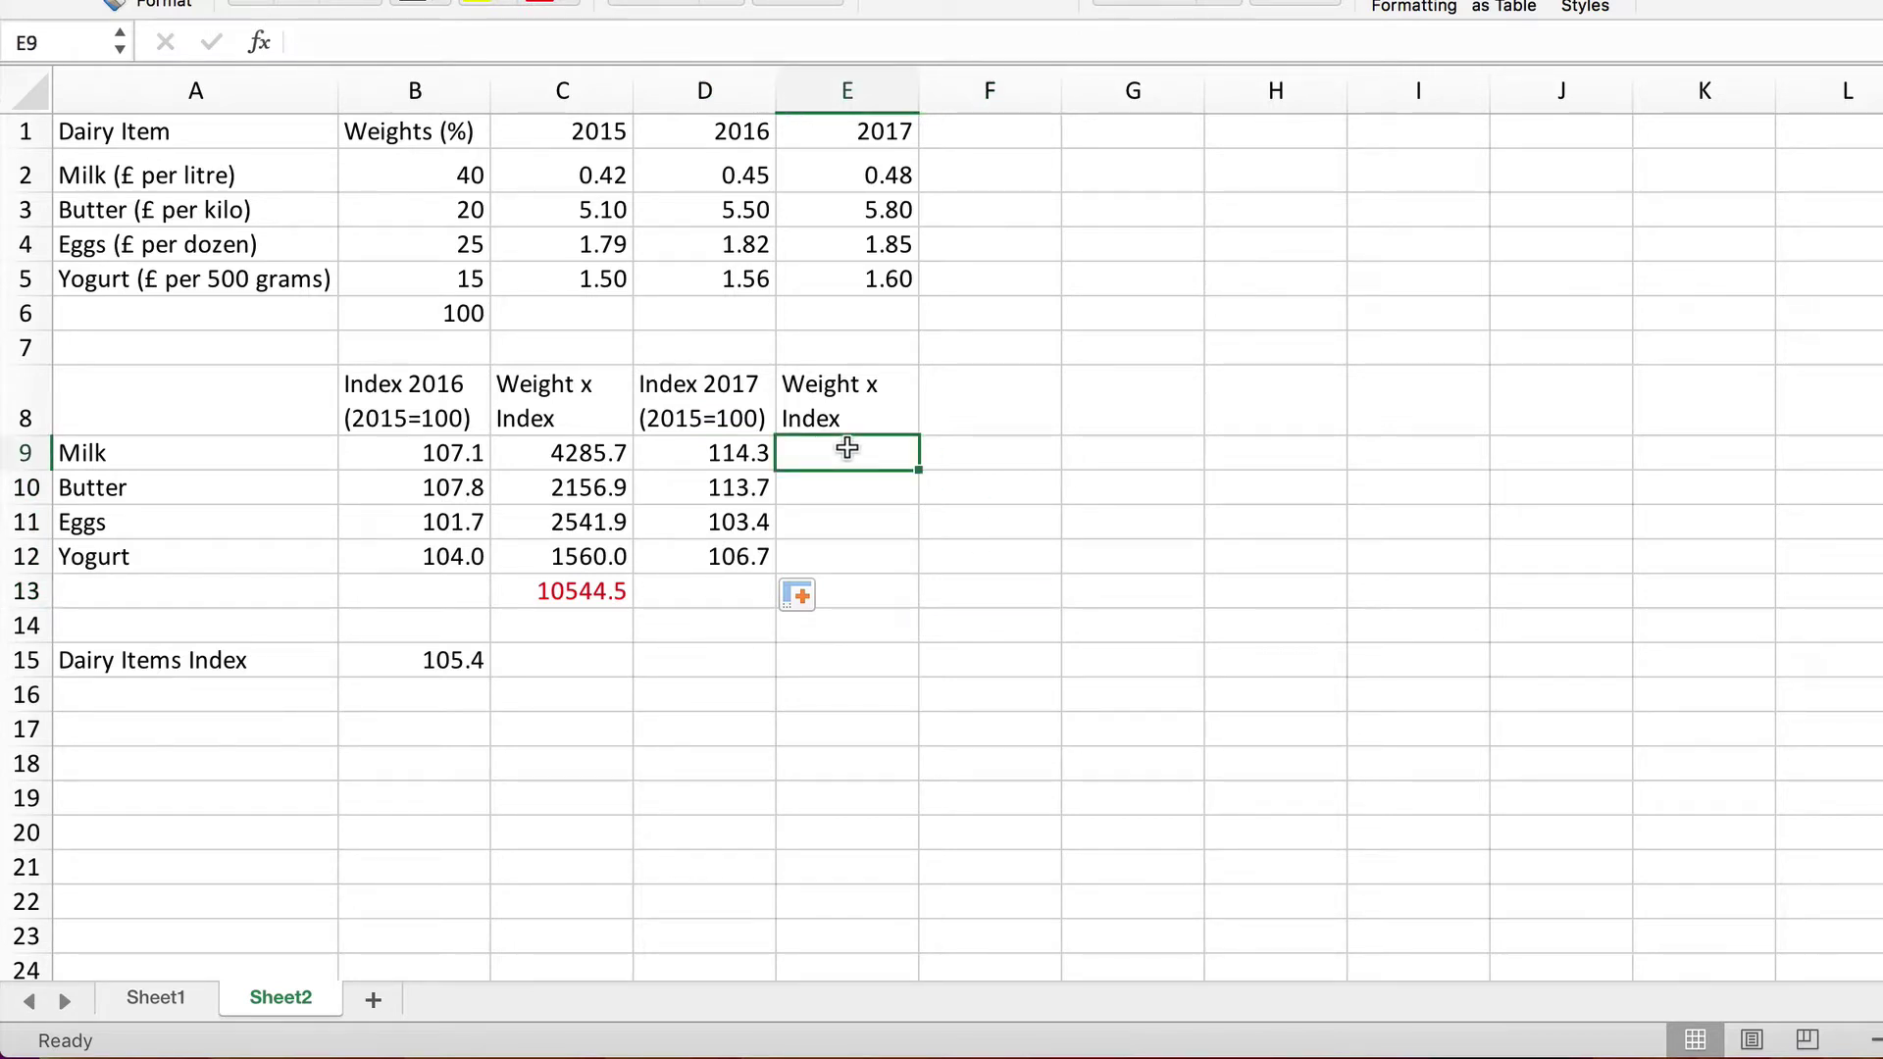
Enter =B2*D9 in E9 to one decimal and fill to E12: 4571.4, 2274.5, 2583.8, 1600.0.
text(=)
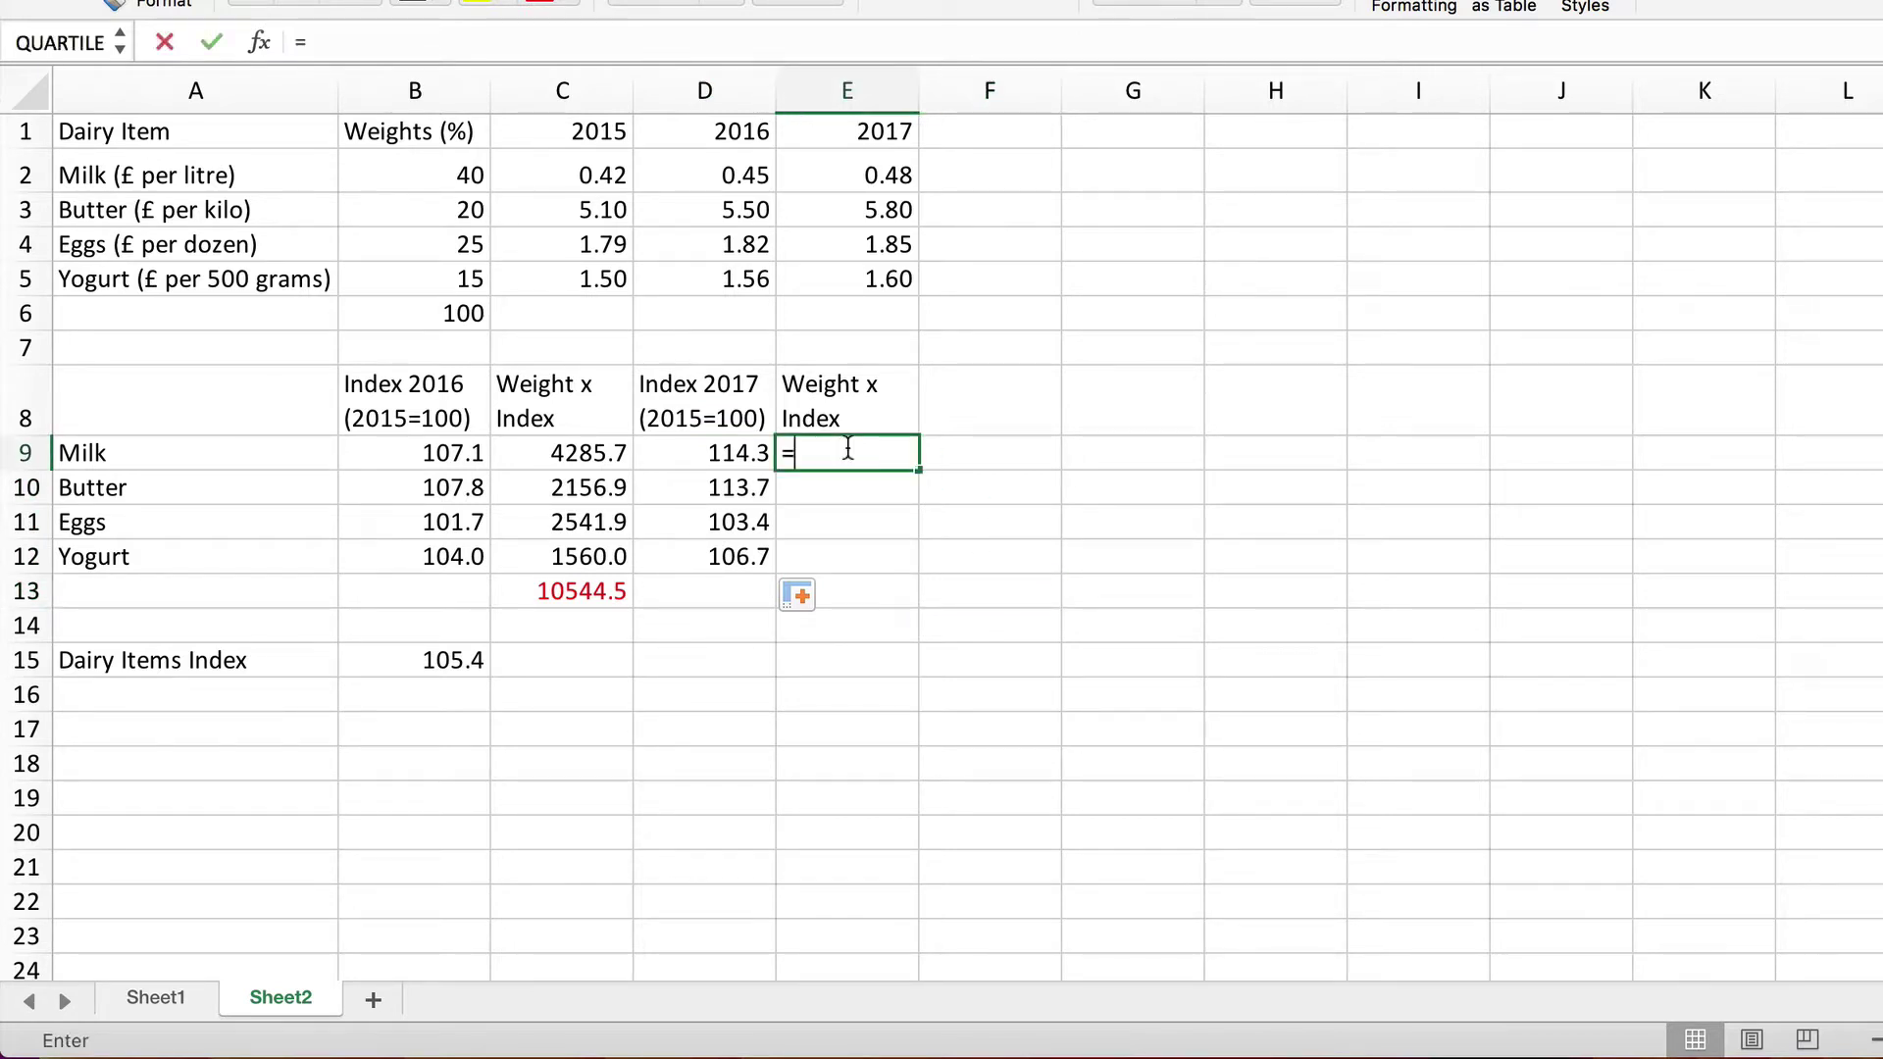
click(468, 172)
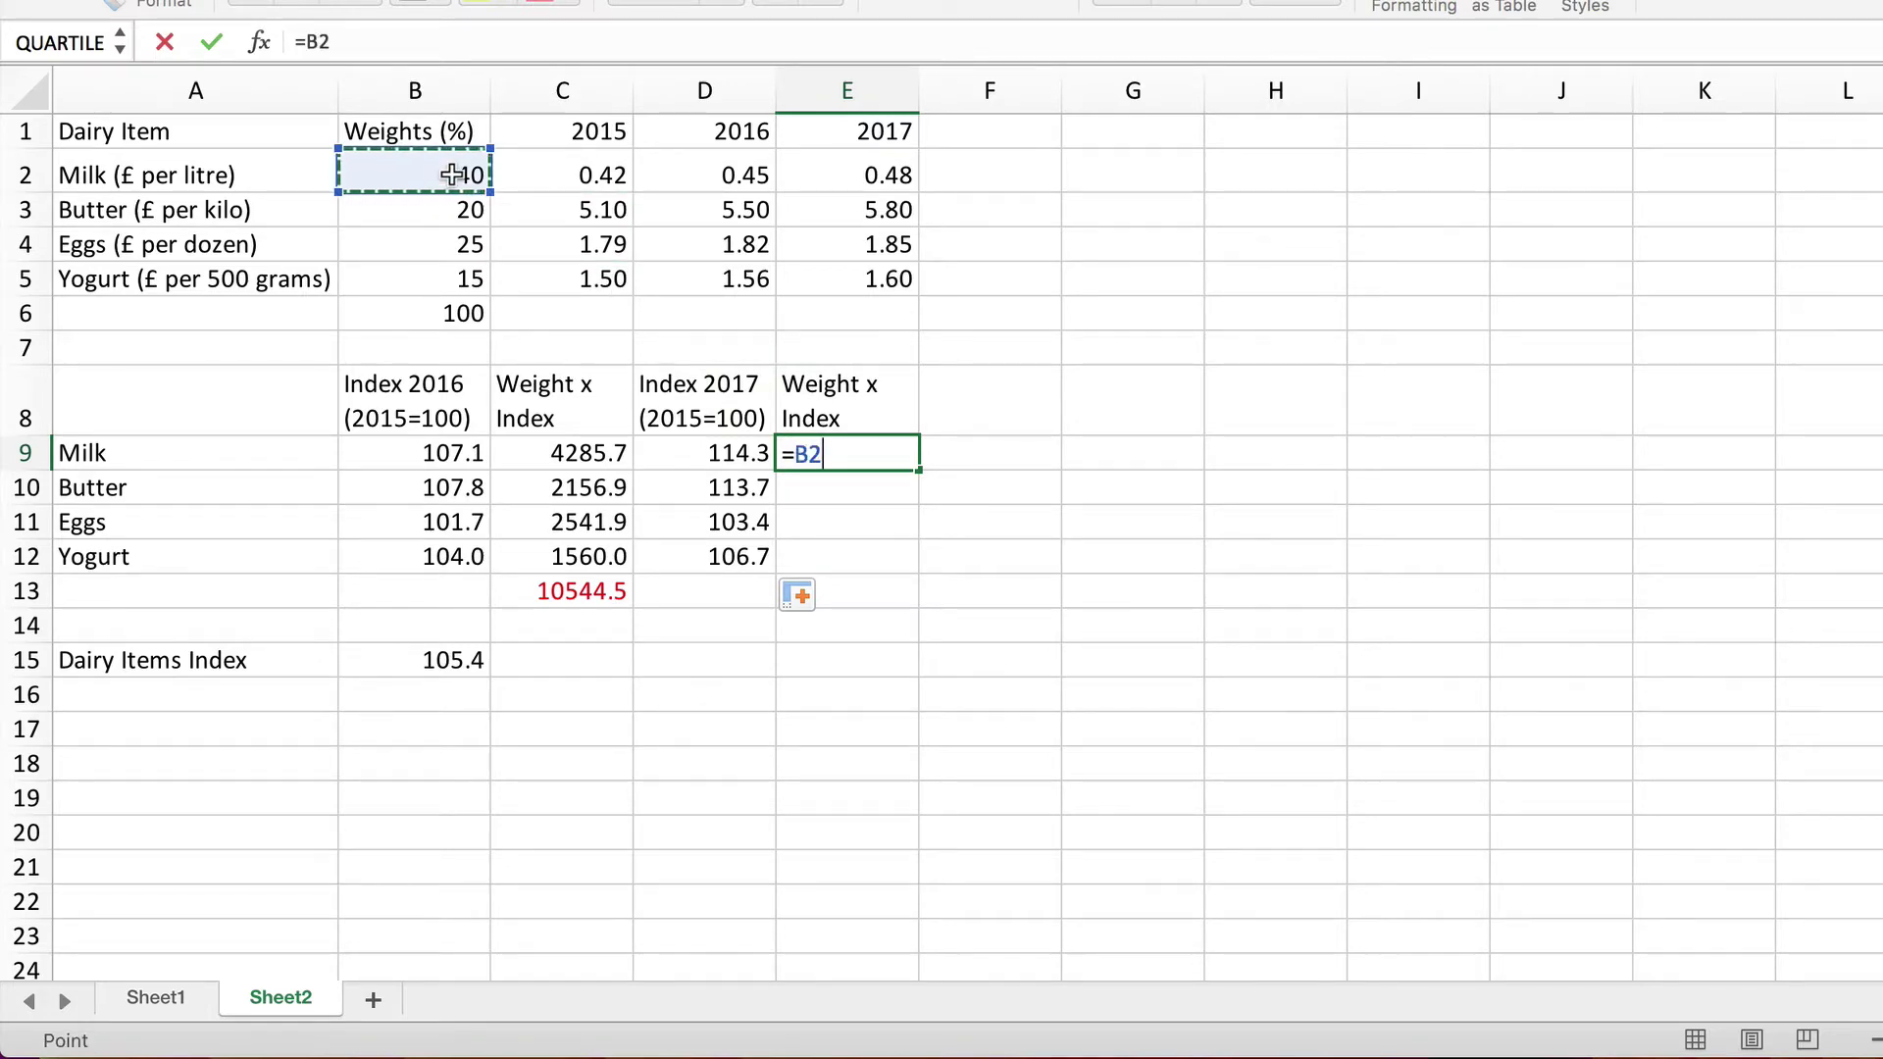
text(*)
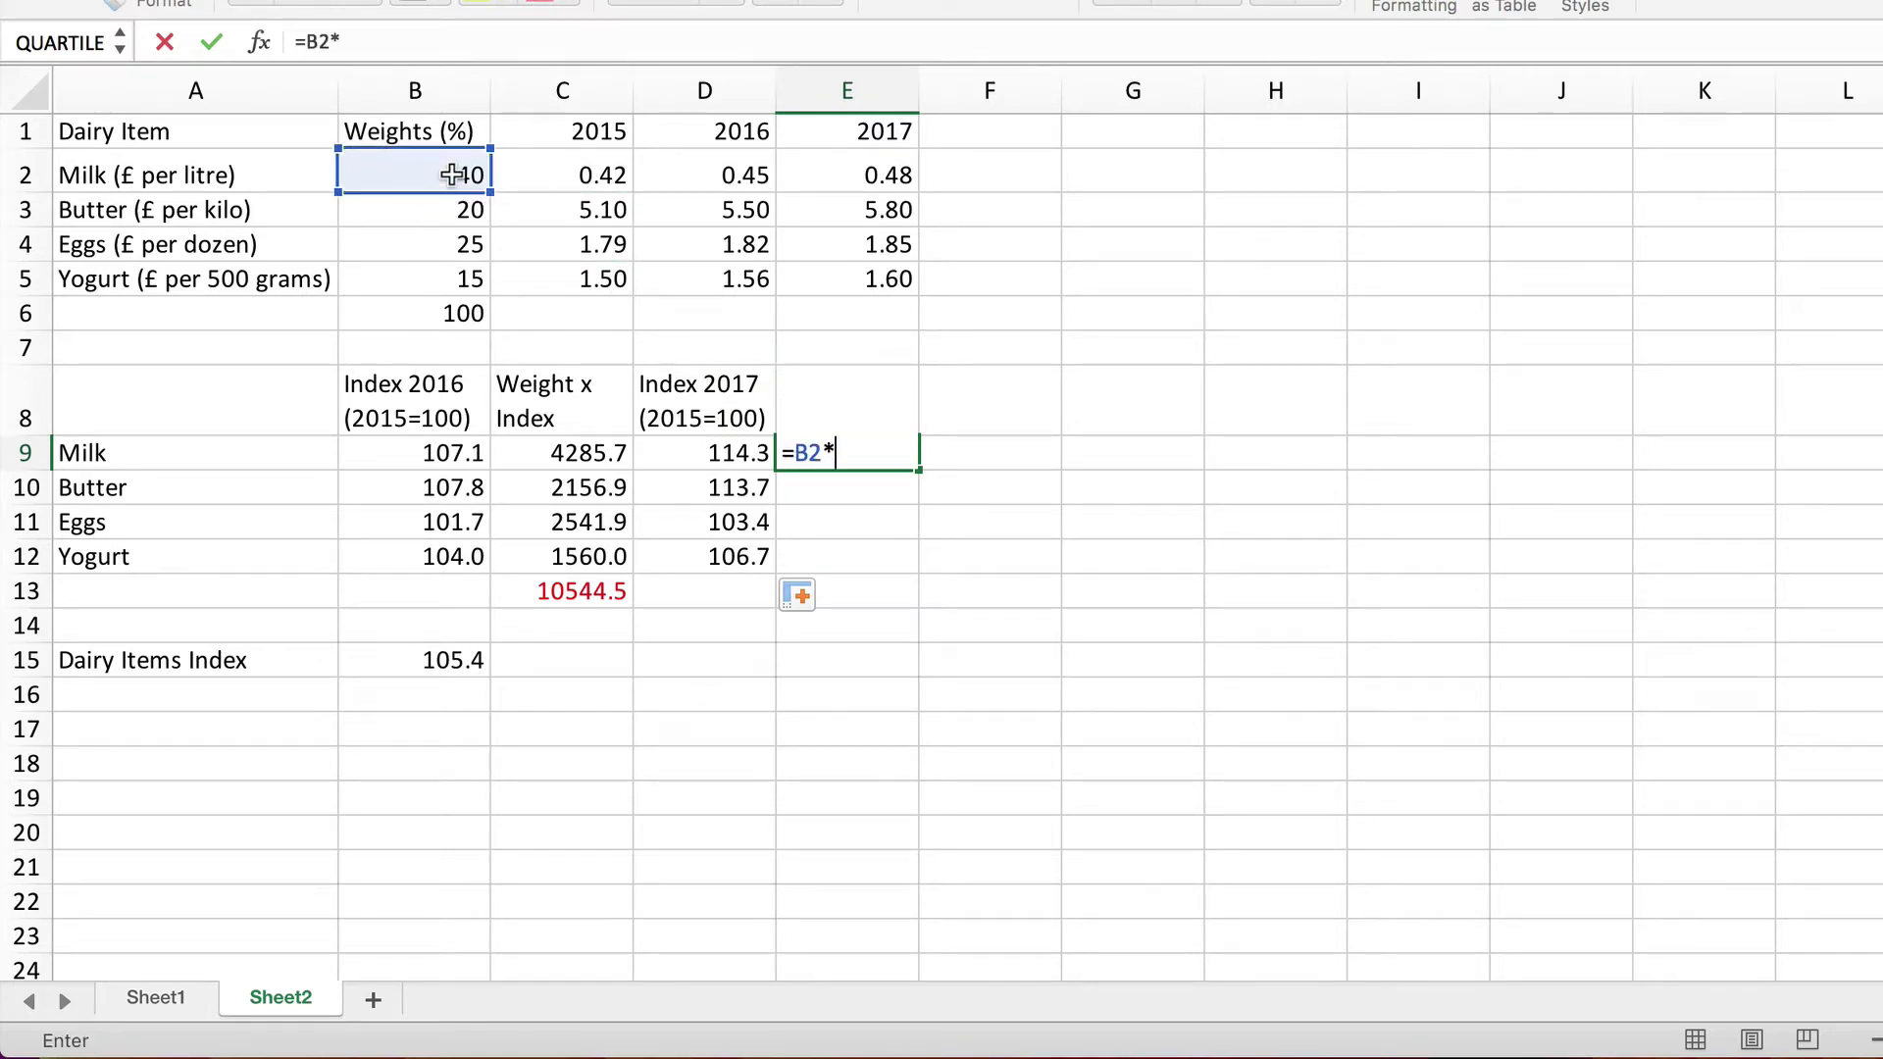
click(722, 453)
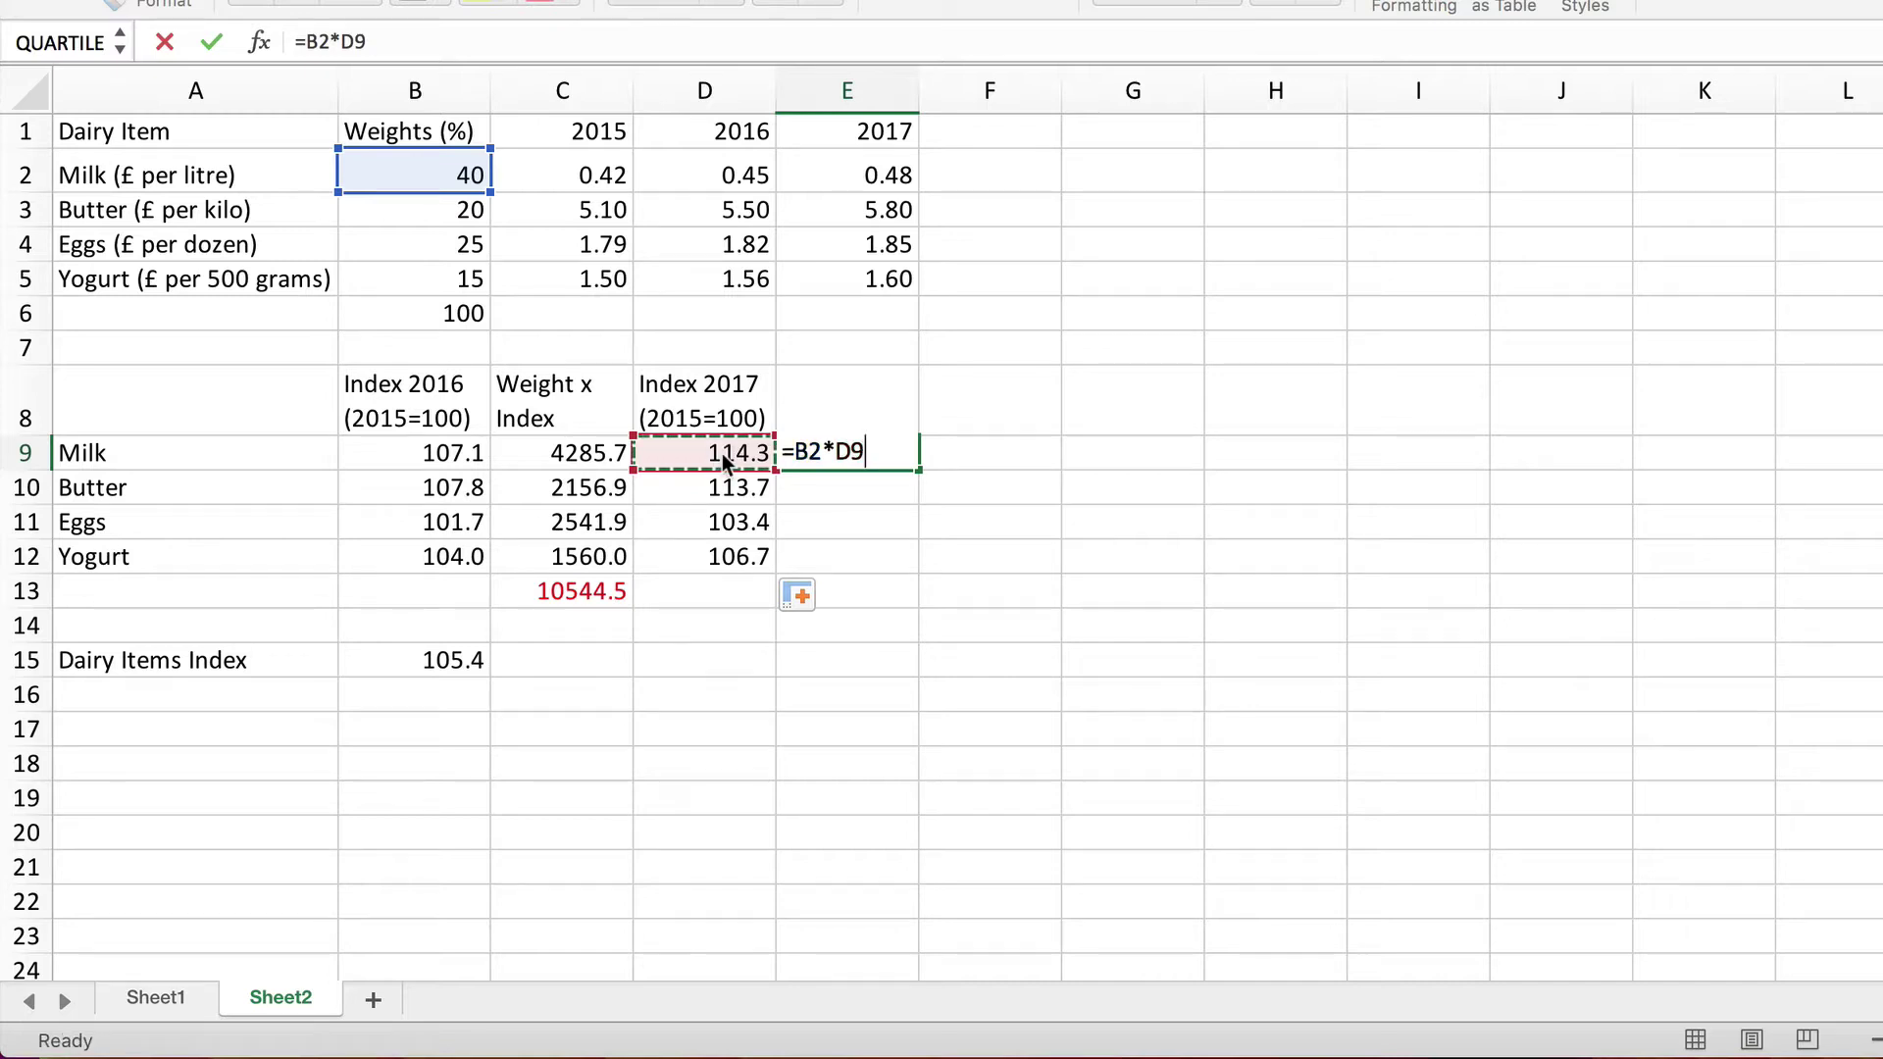
key(Return)
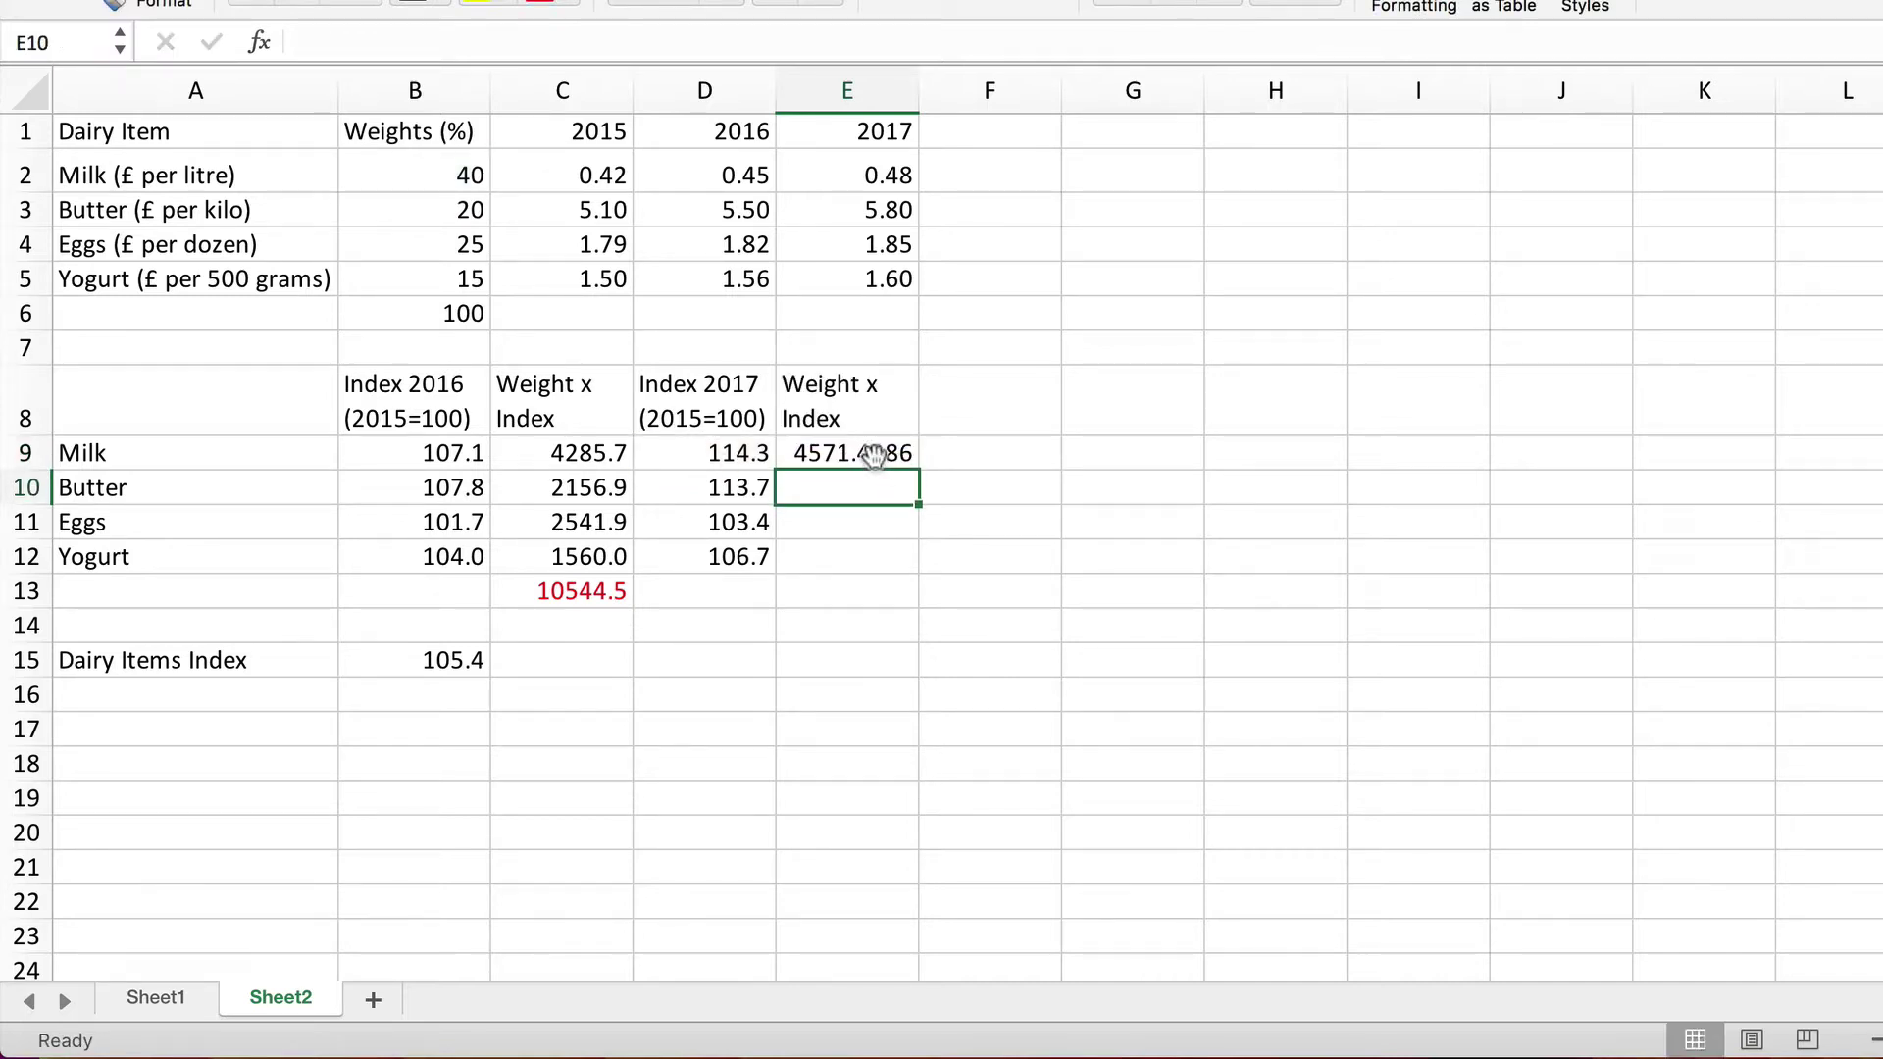
click(873, 454)
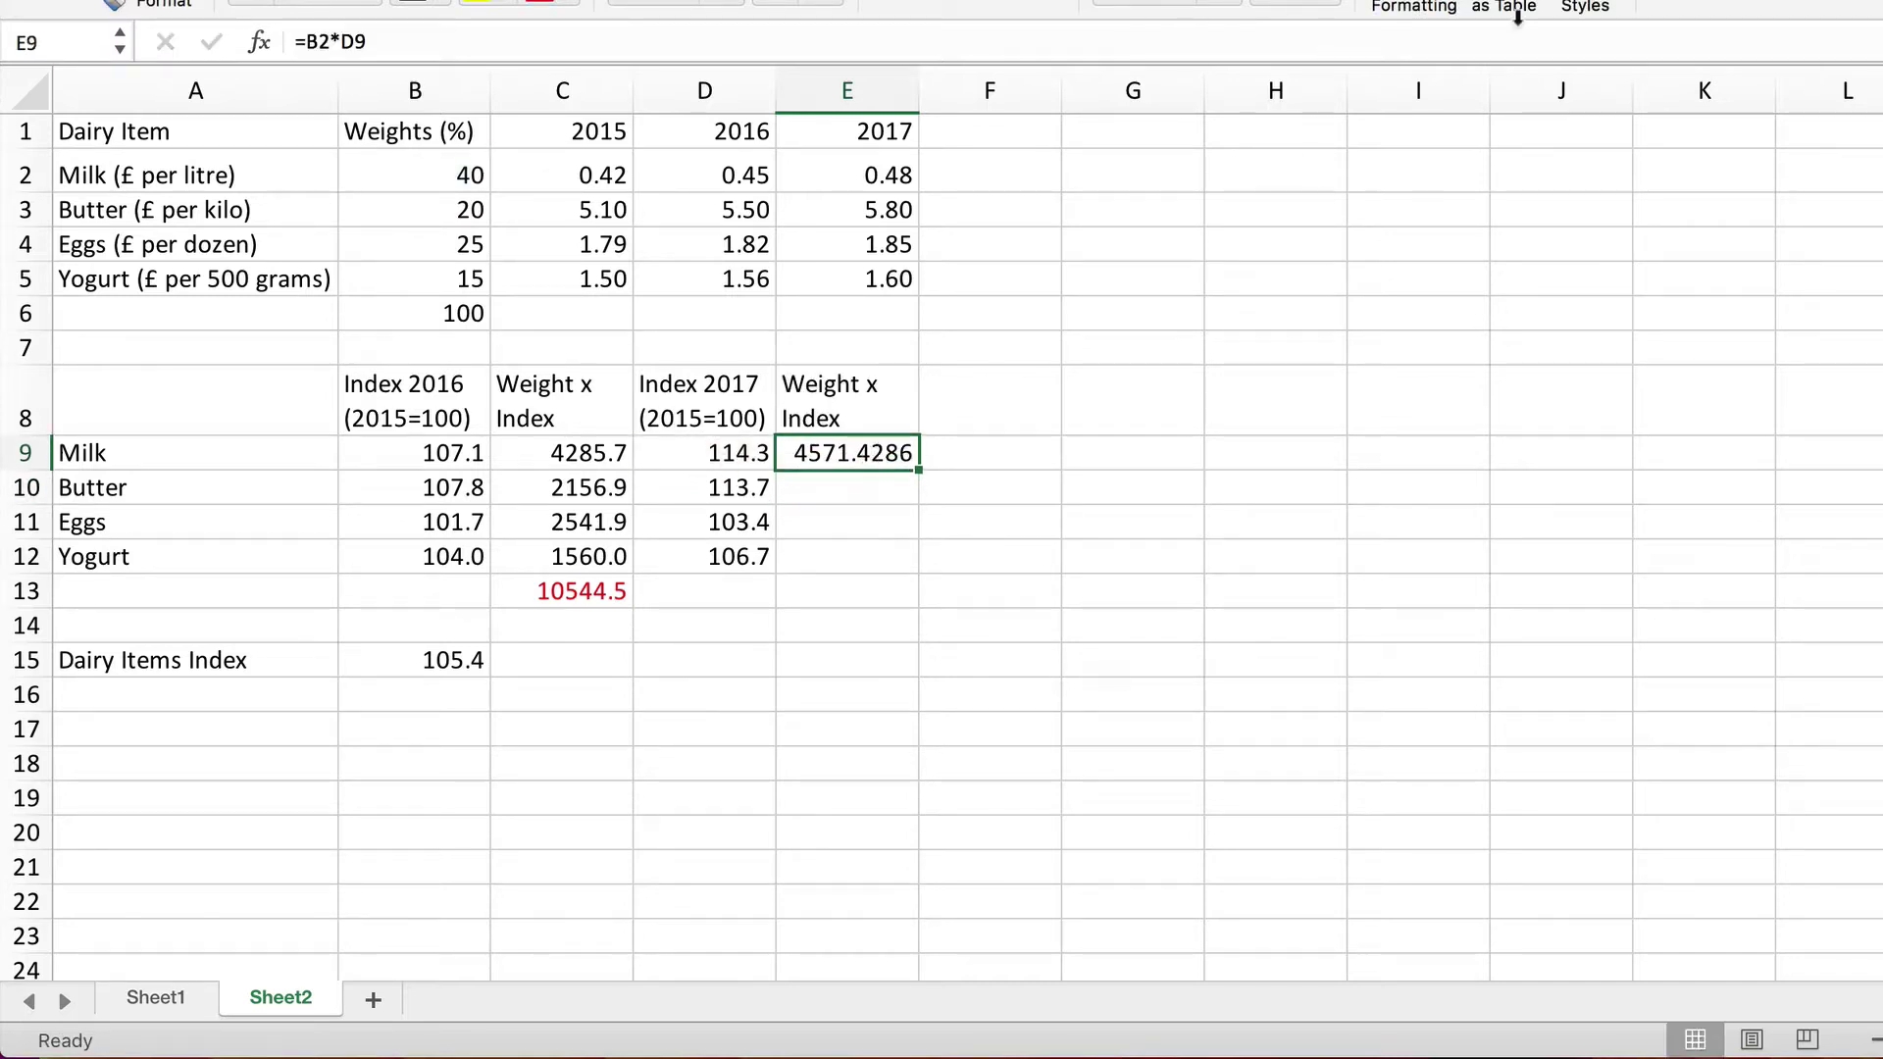
click(1329, 4)
click(1329, 4)
click(1329, 4)
drag(920, 470, 914, 562)
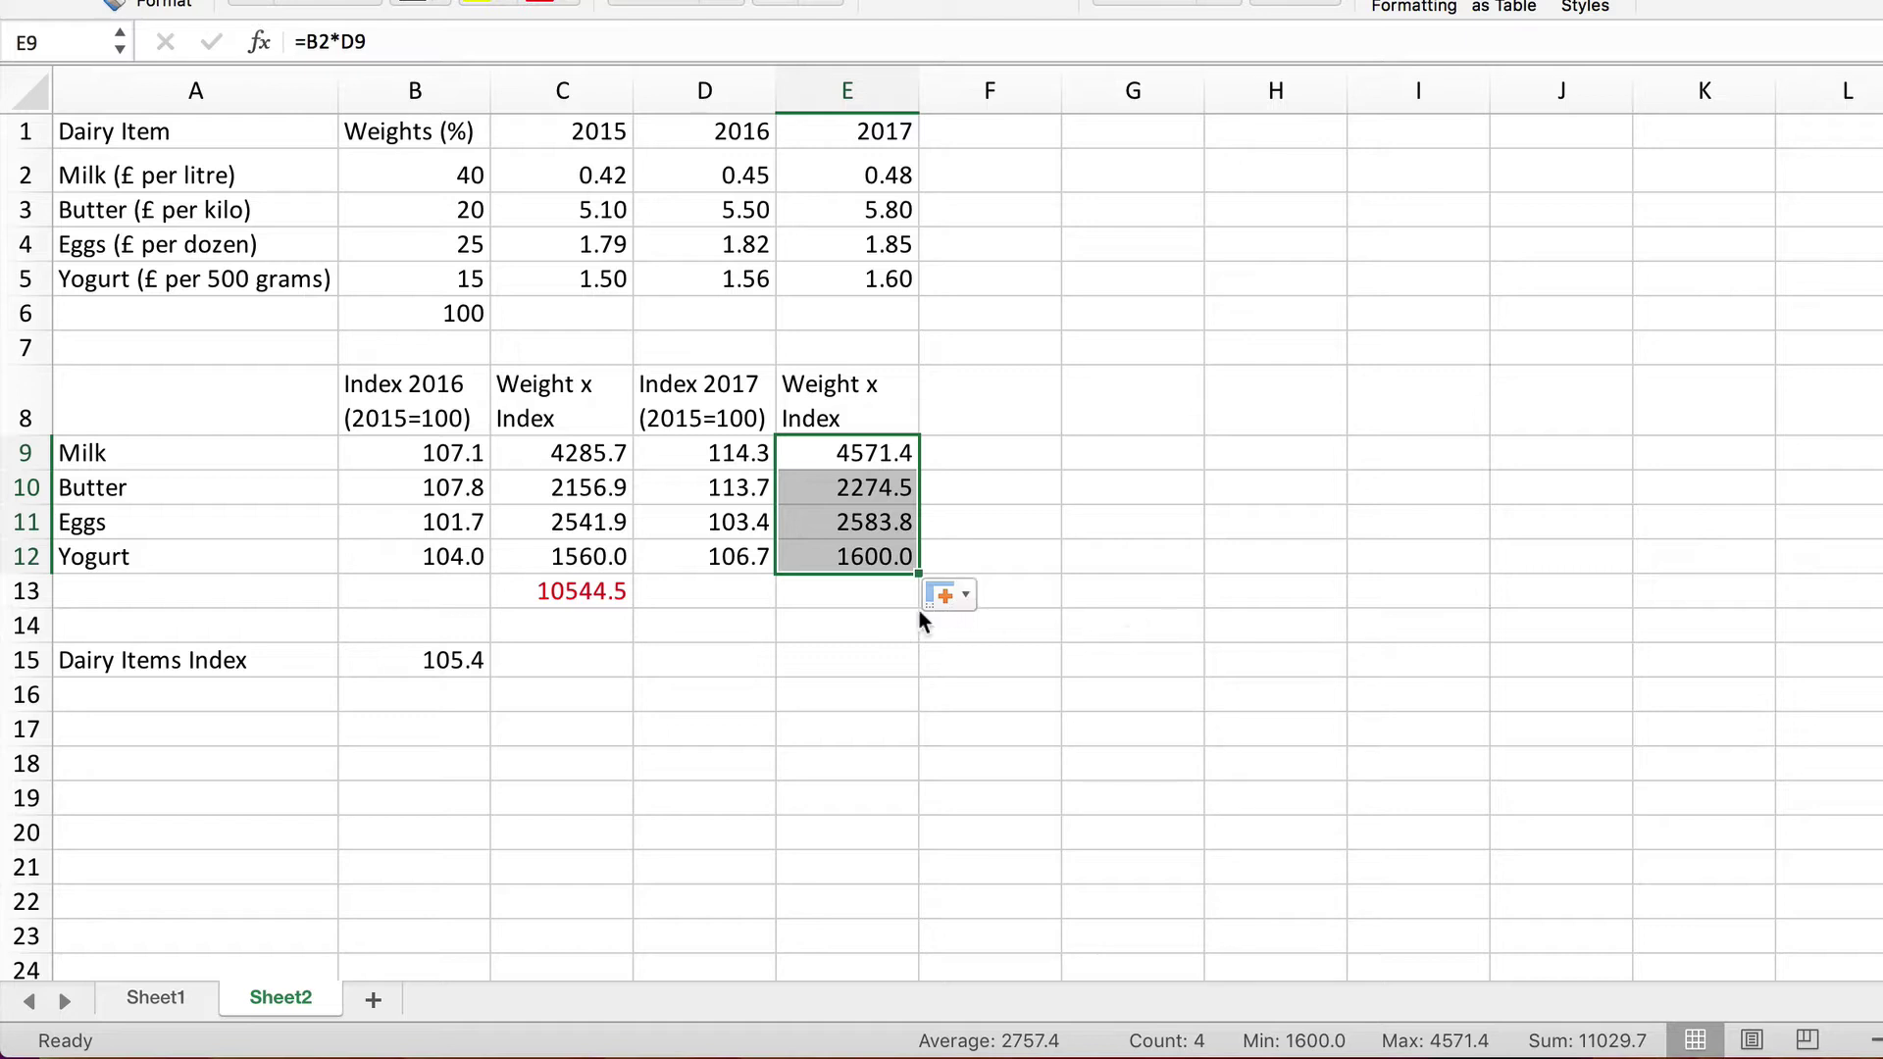
AutoSum the 2017 weighted values in E13, totalling 11029.7.
click(864, 594)
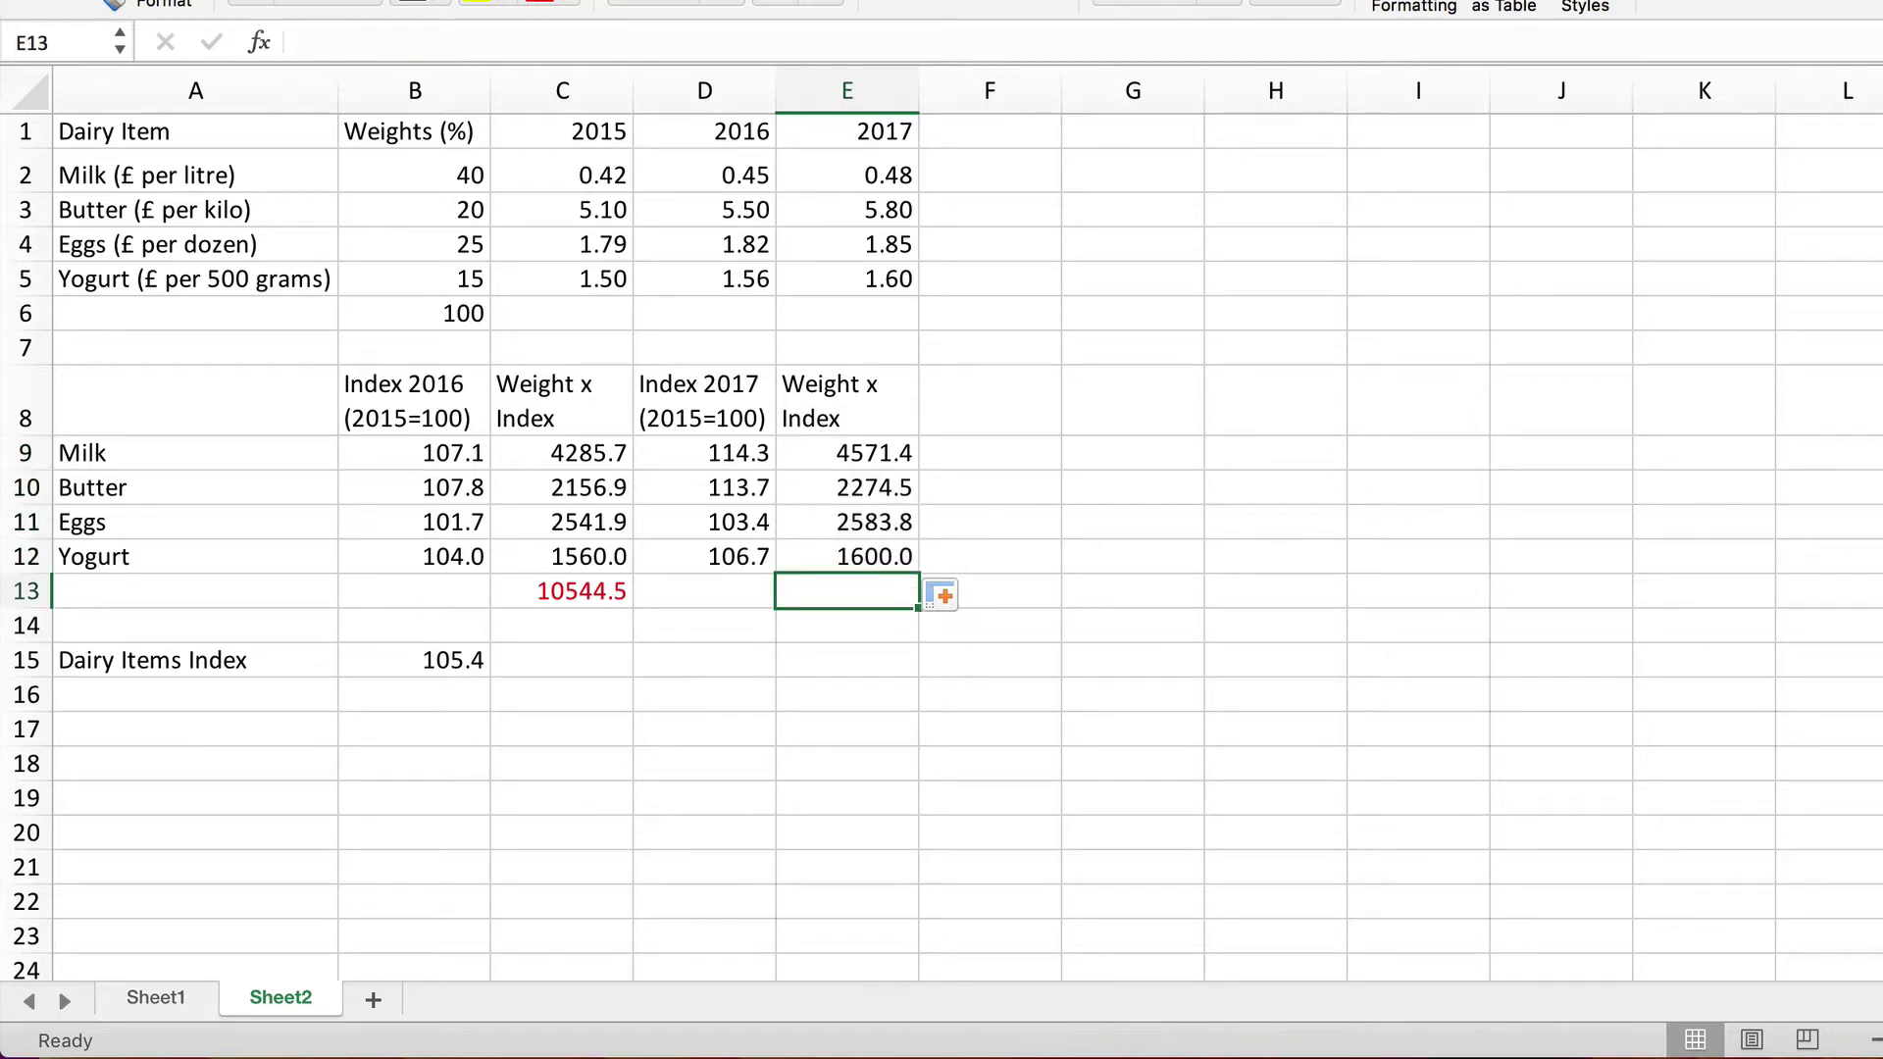
key(super+shift+t)
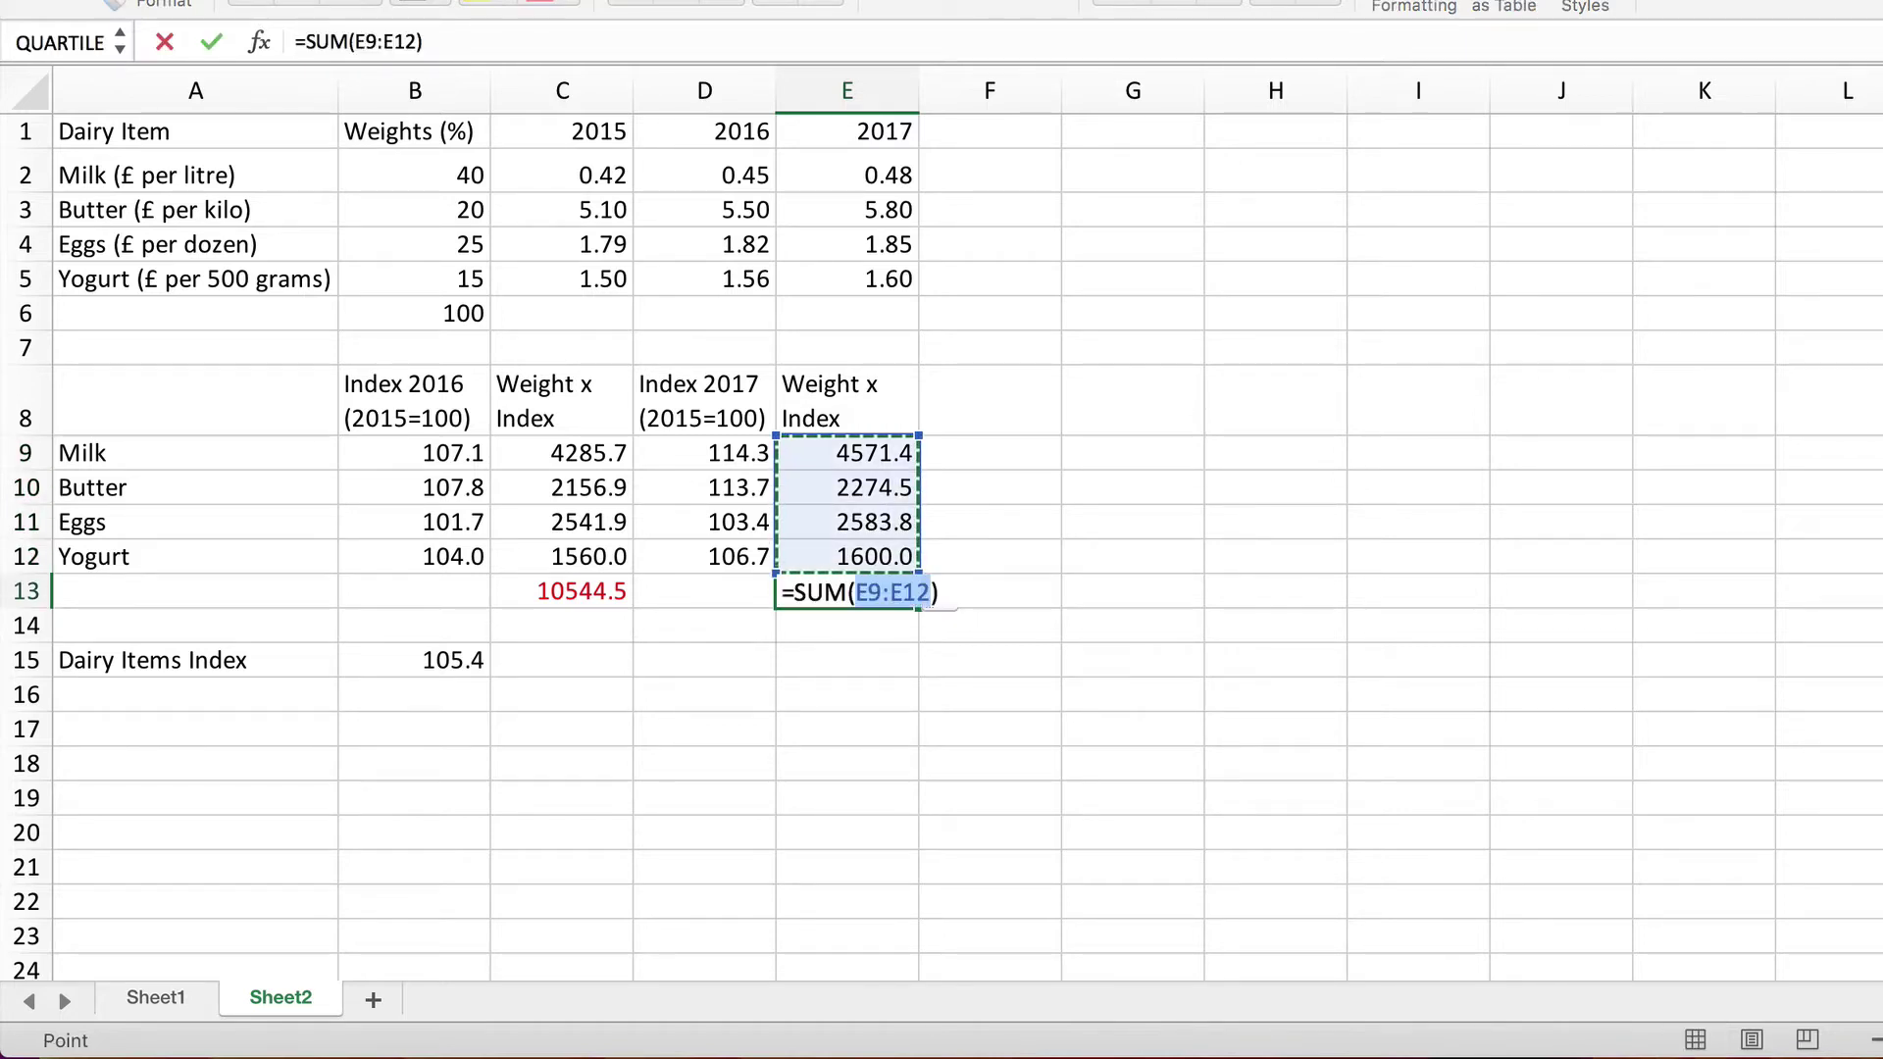
key(Return)
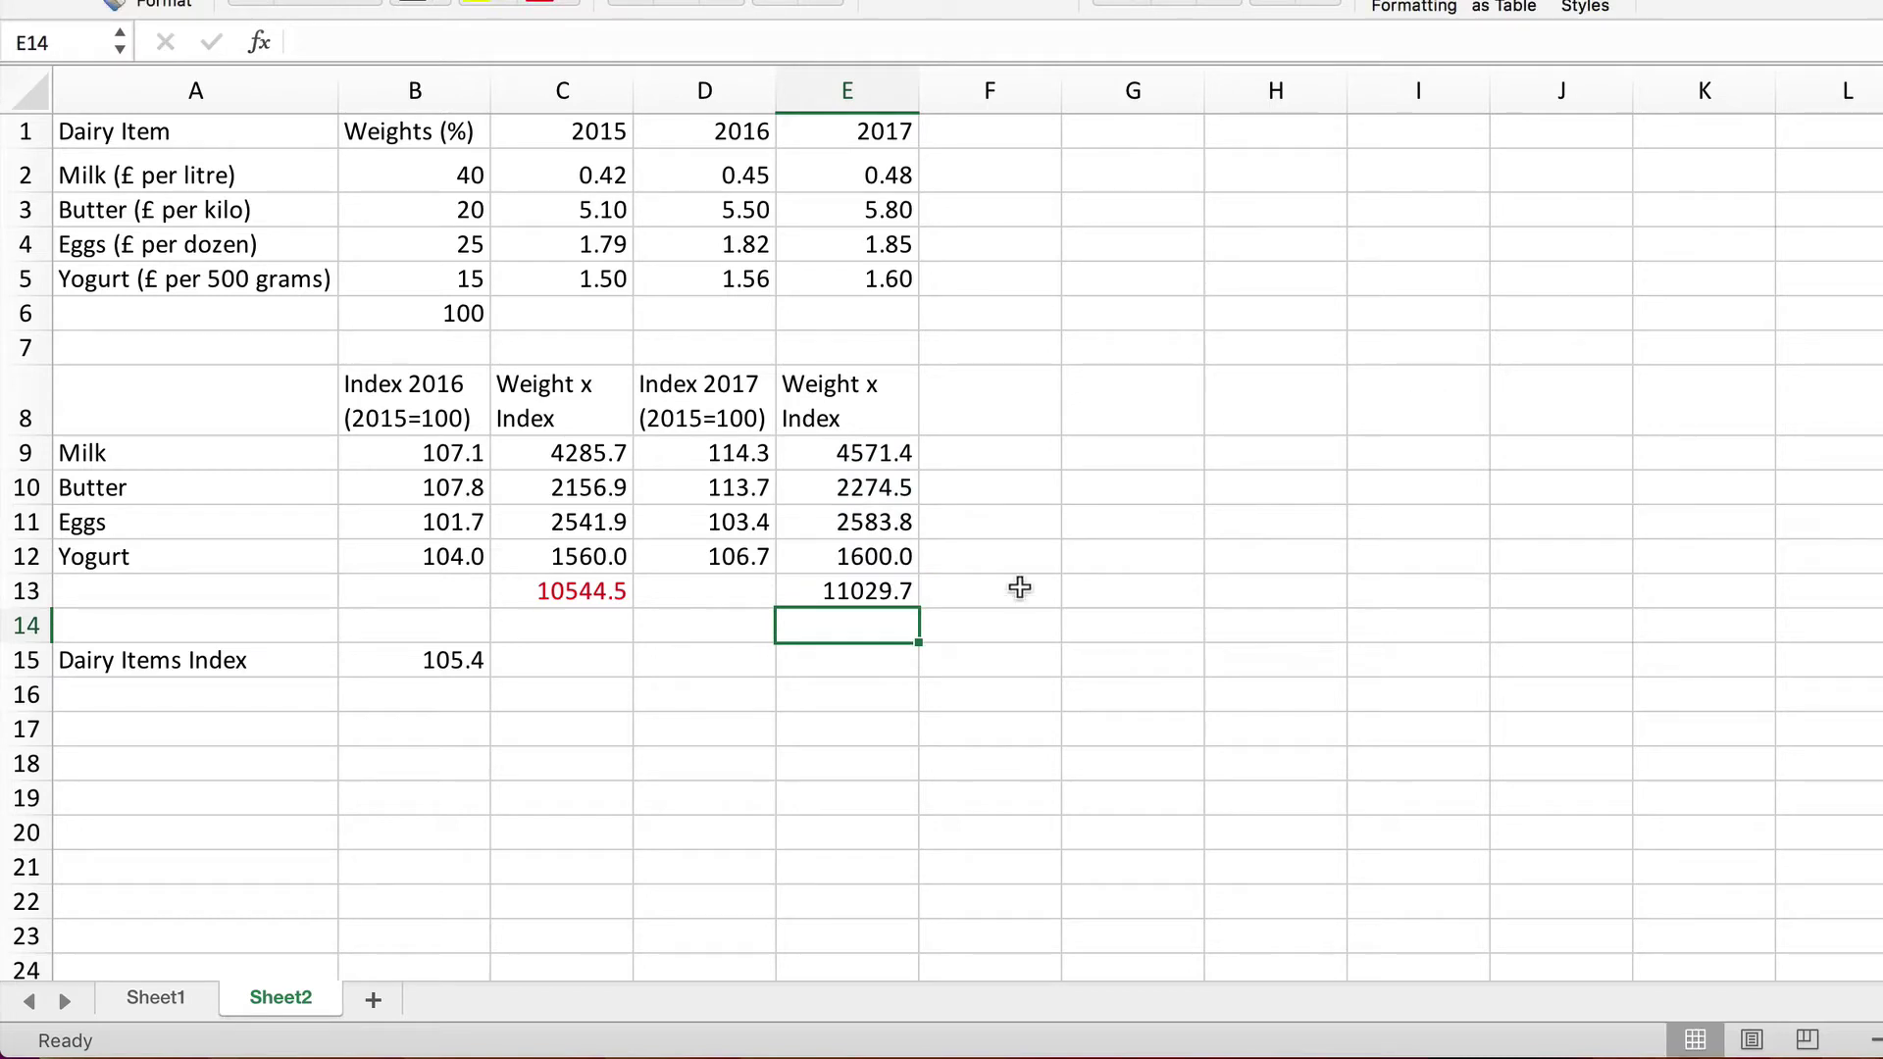
click(878, 594)
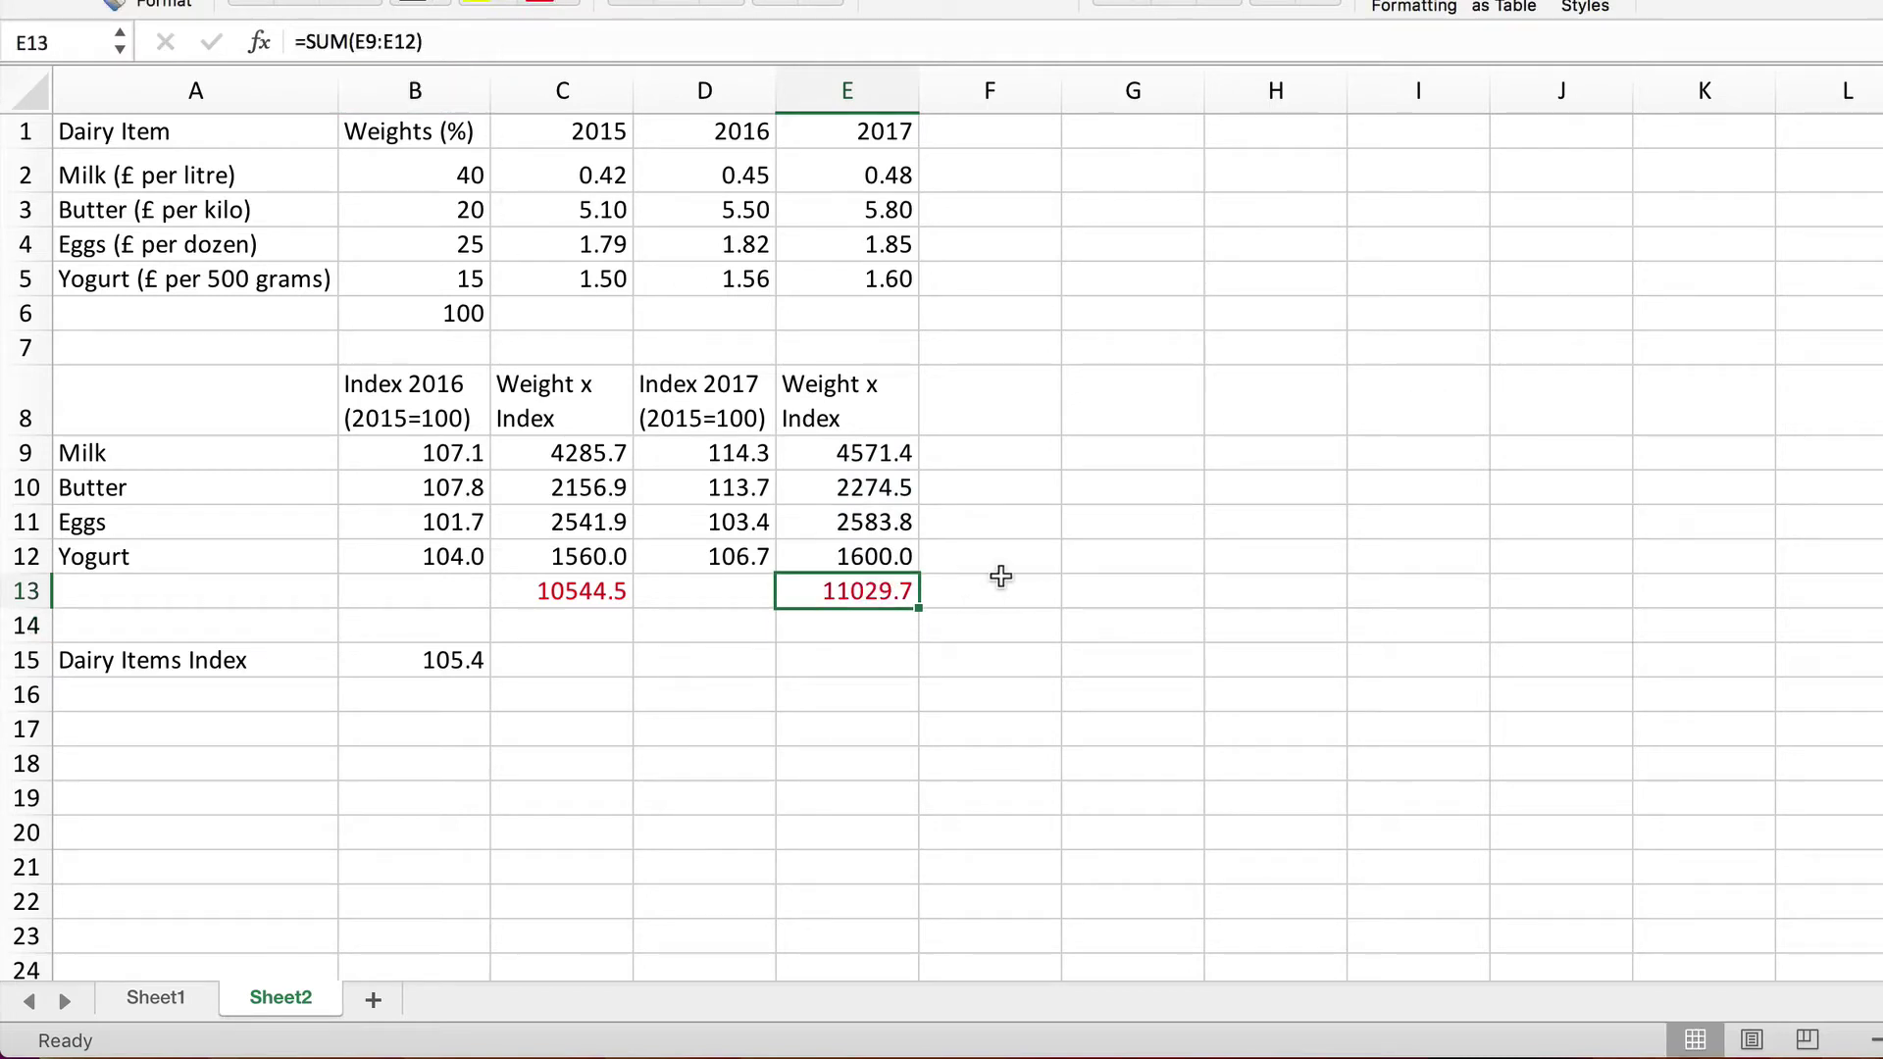
Enter =E13/B6 in D15 for the 2017 Dairy Items Index, displayed as 110.3.
click(711, 669)
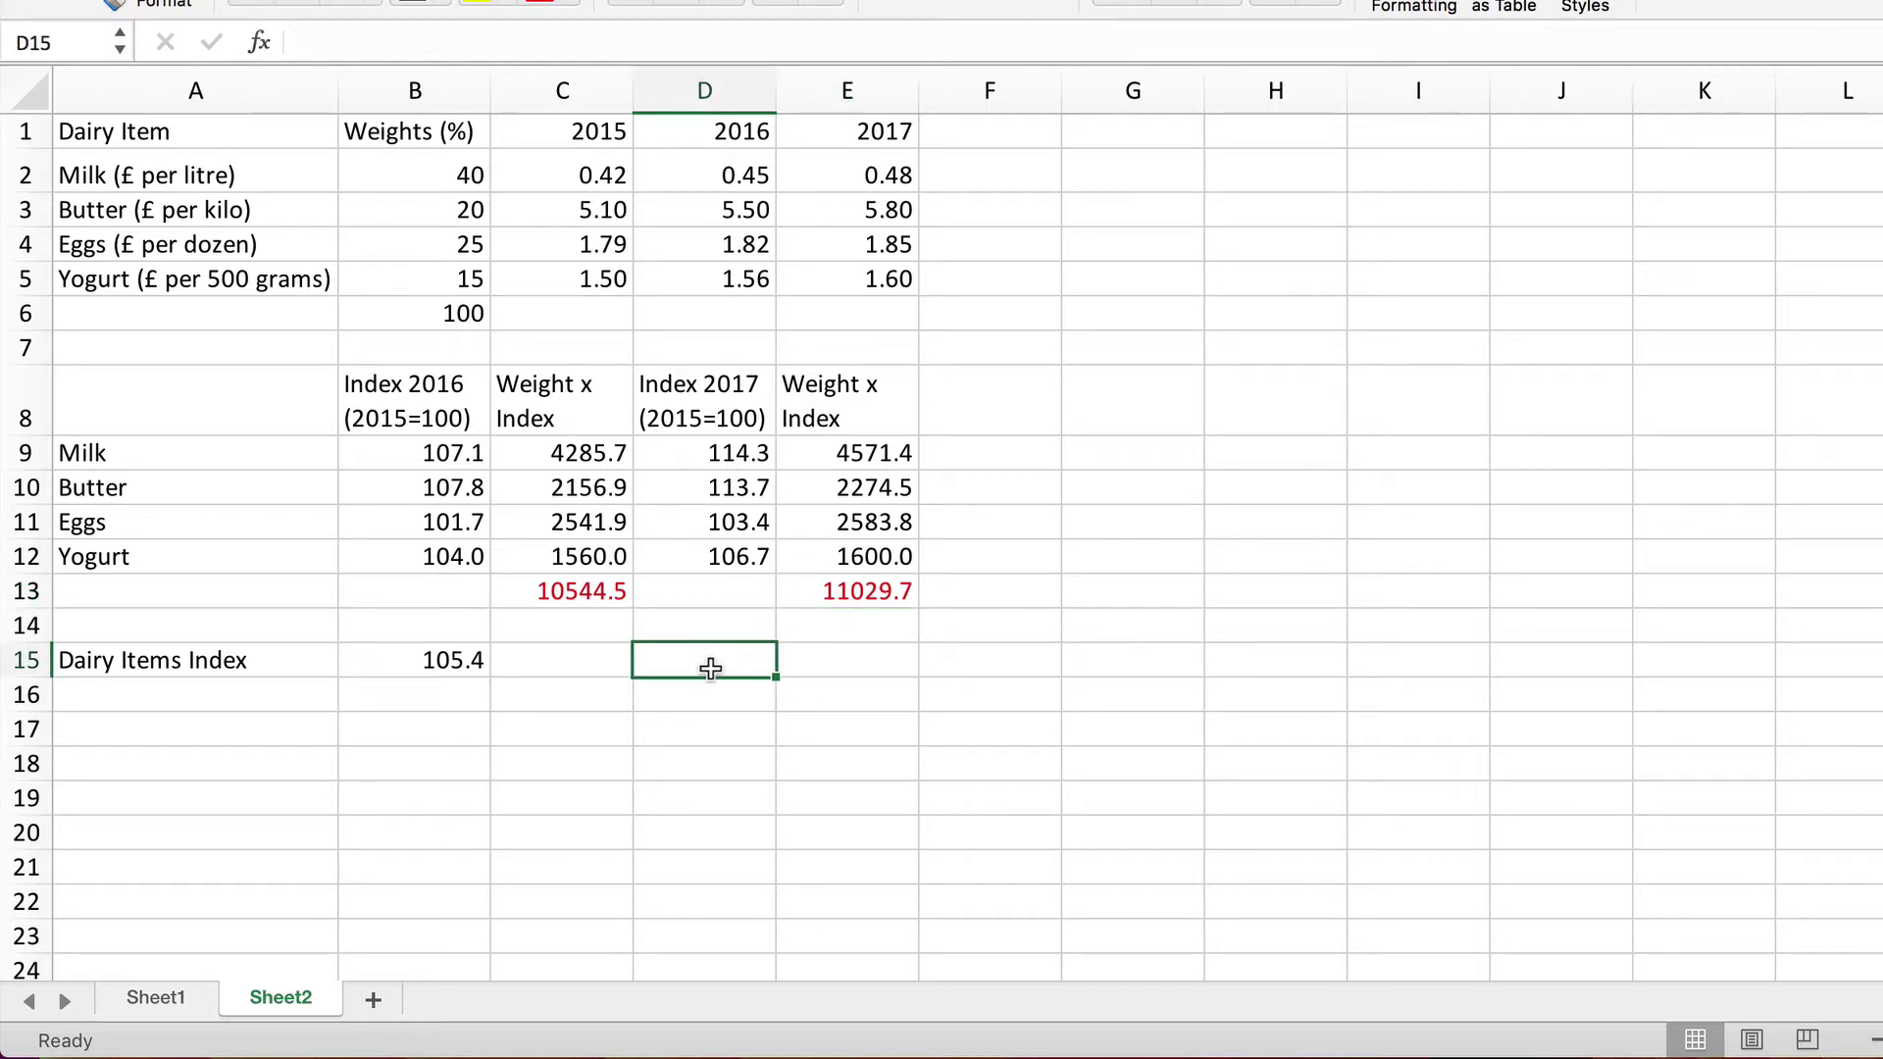
text(=)
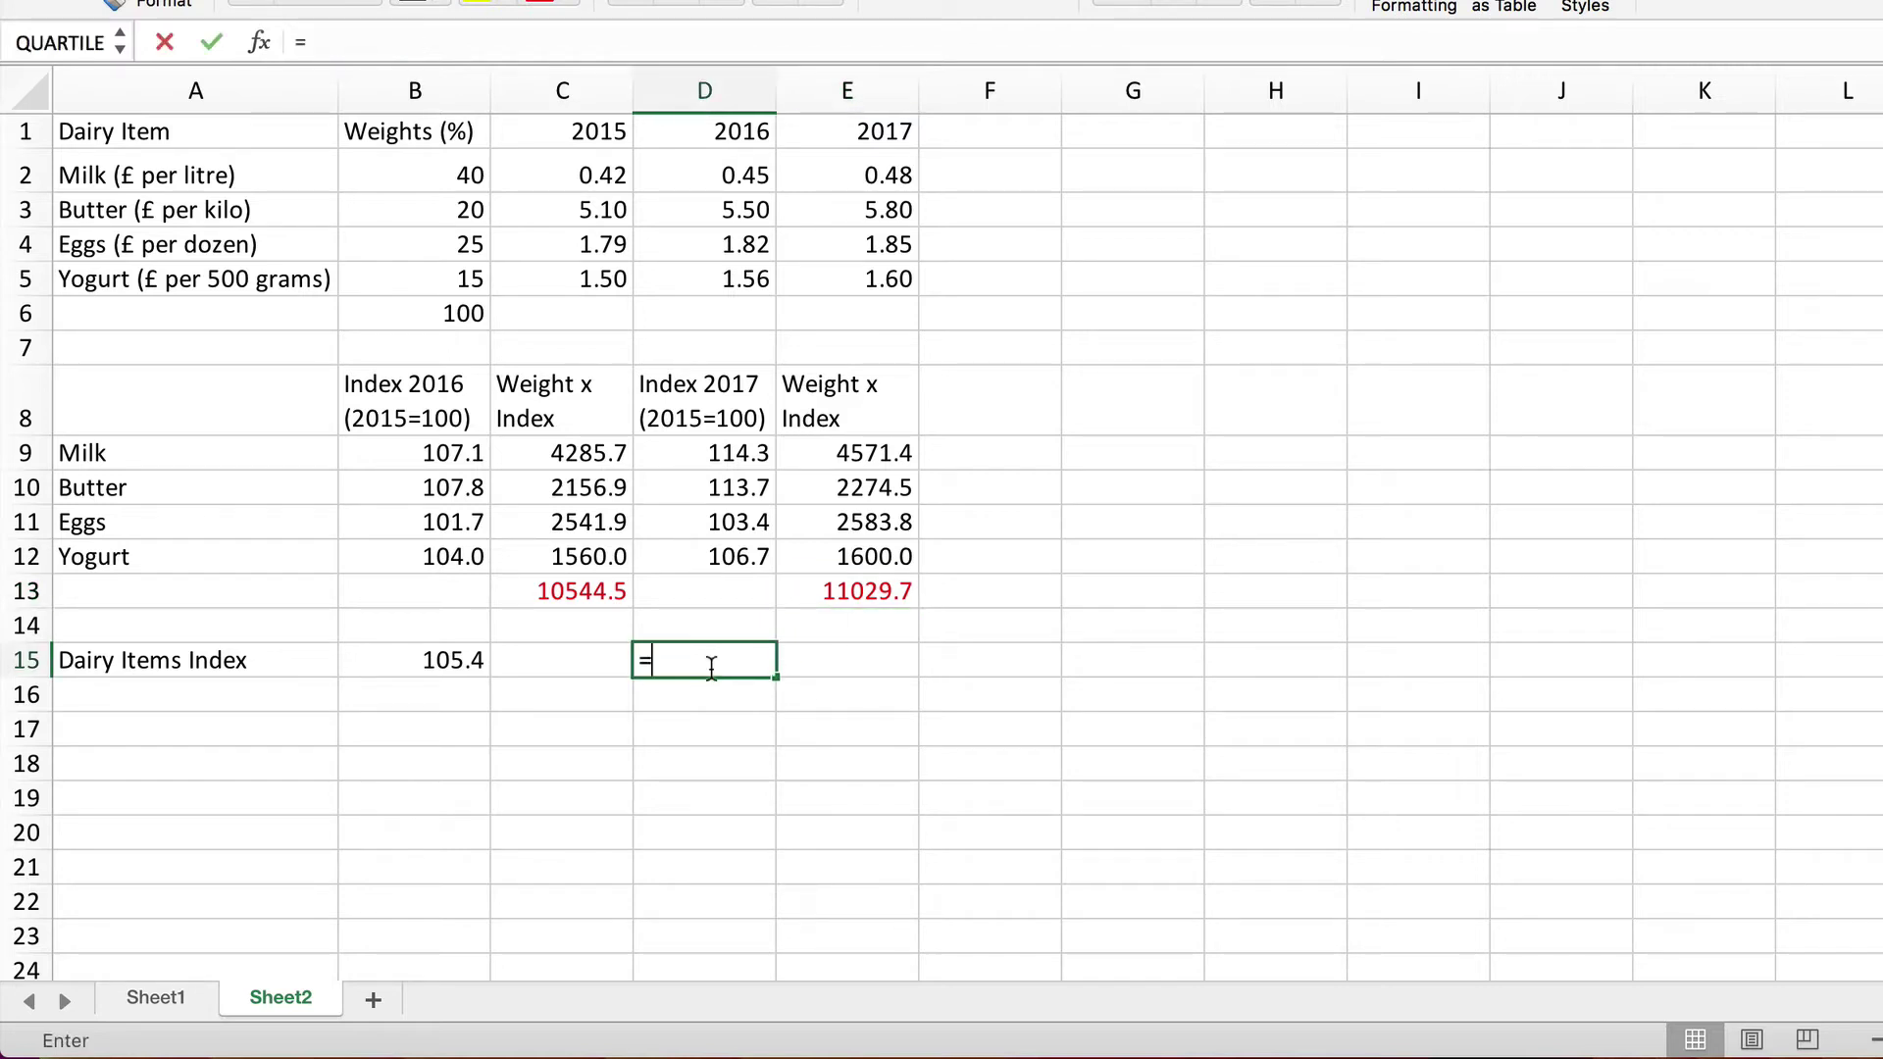
click(867, 586)
text(/)
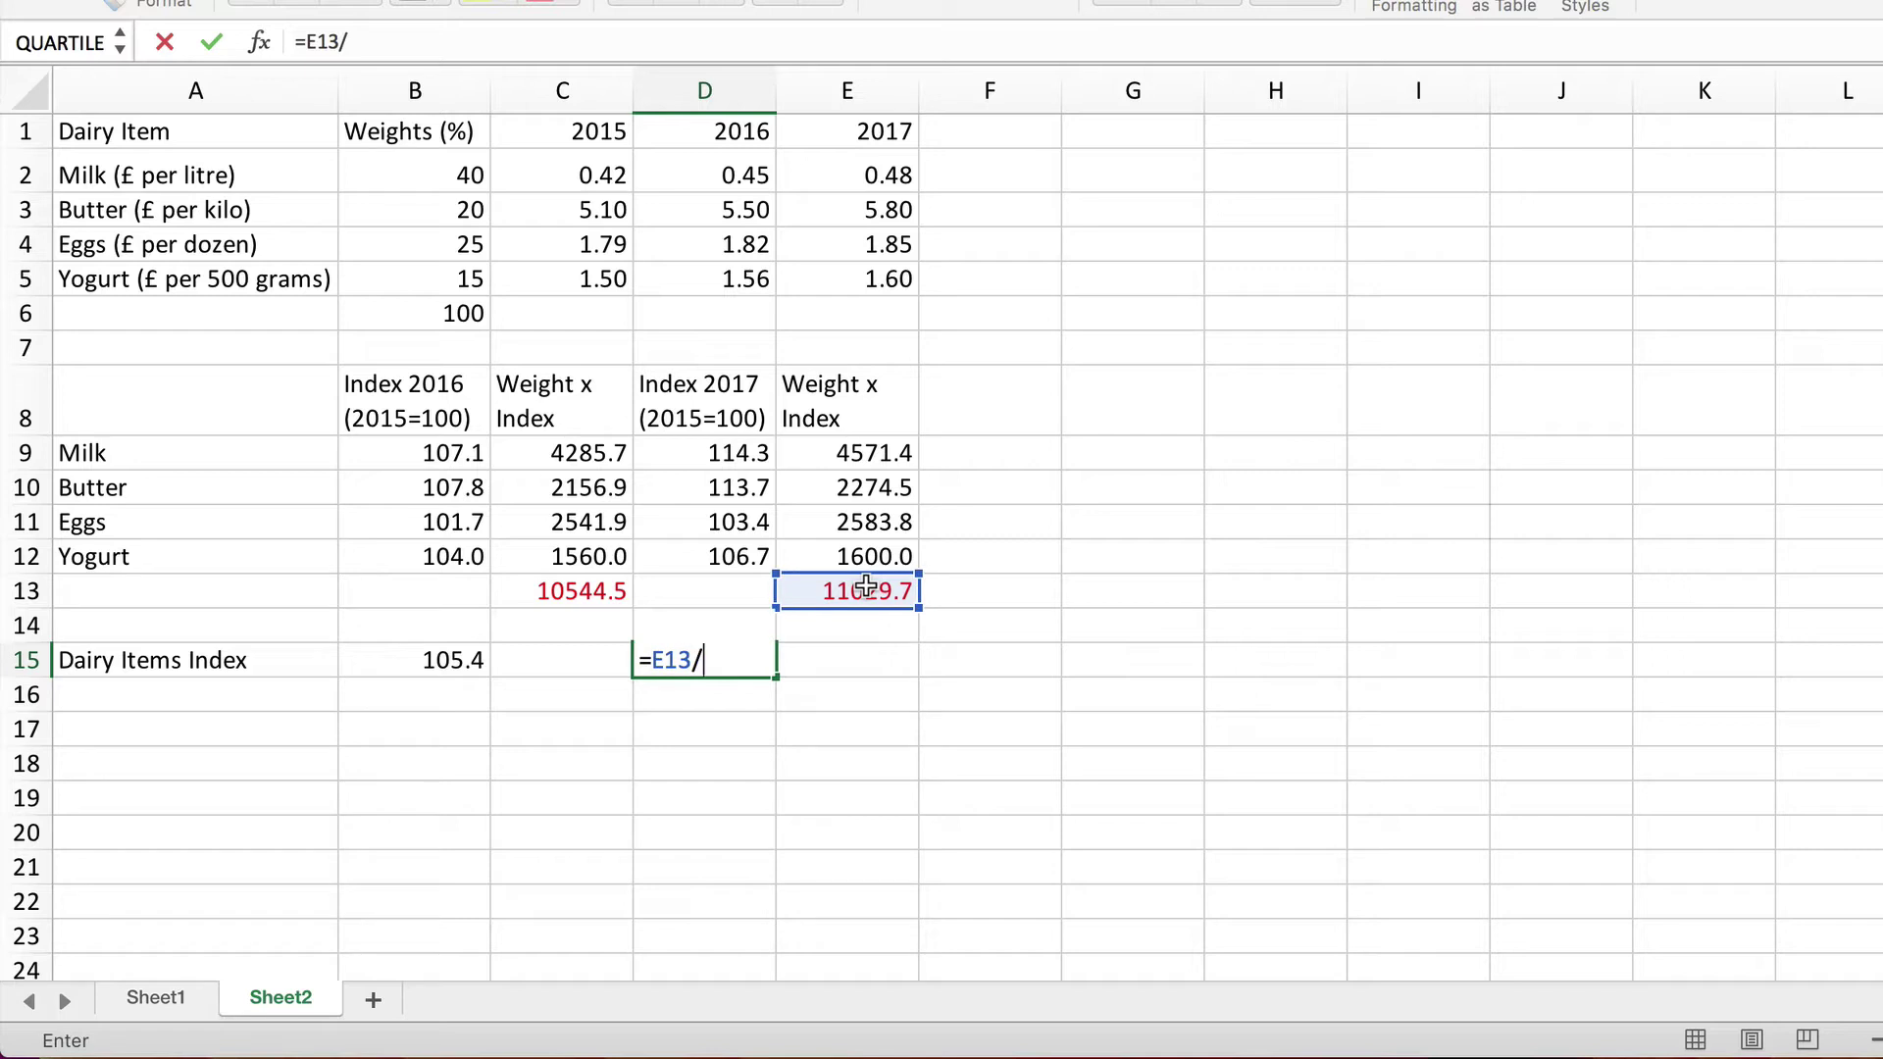
click(449, 309)
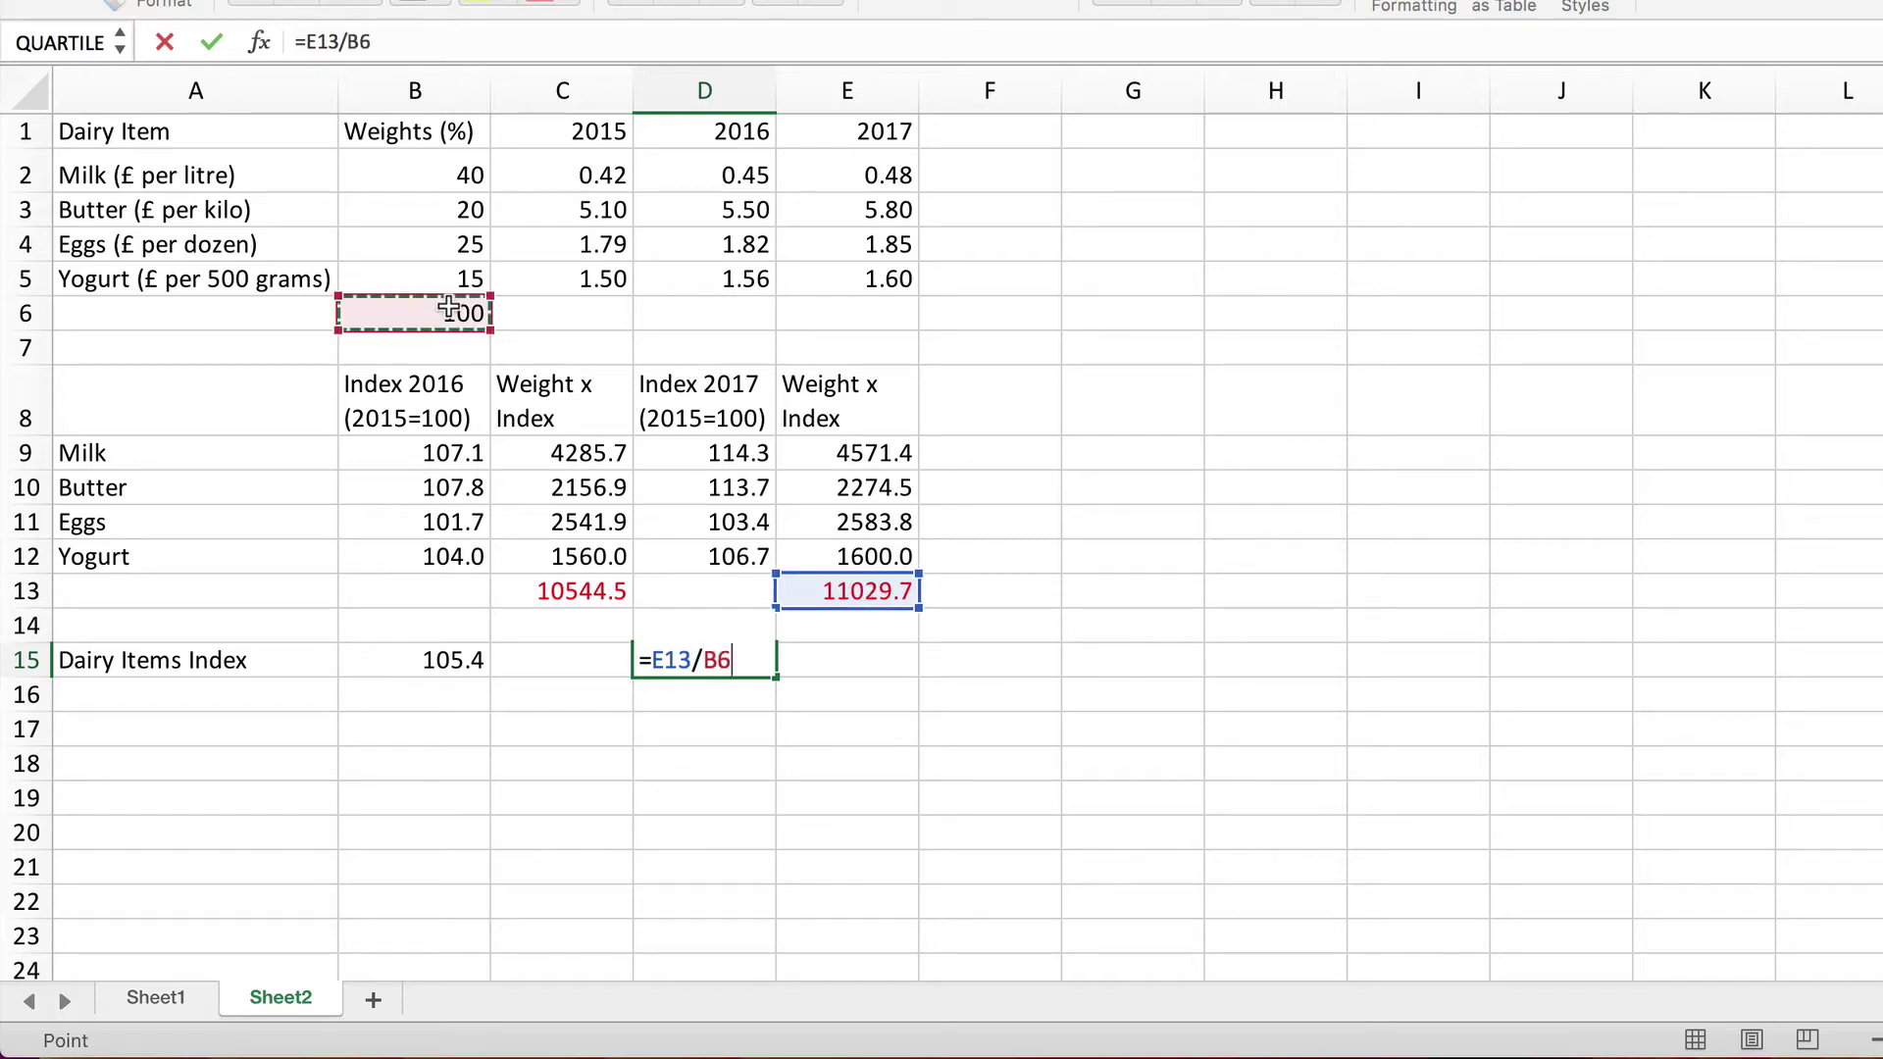
key(Return)
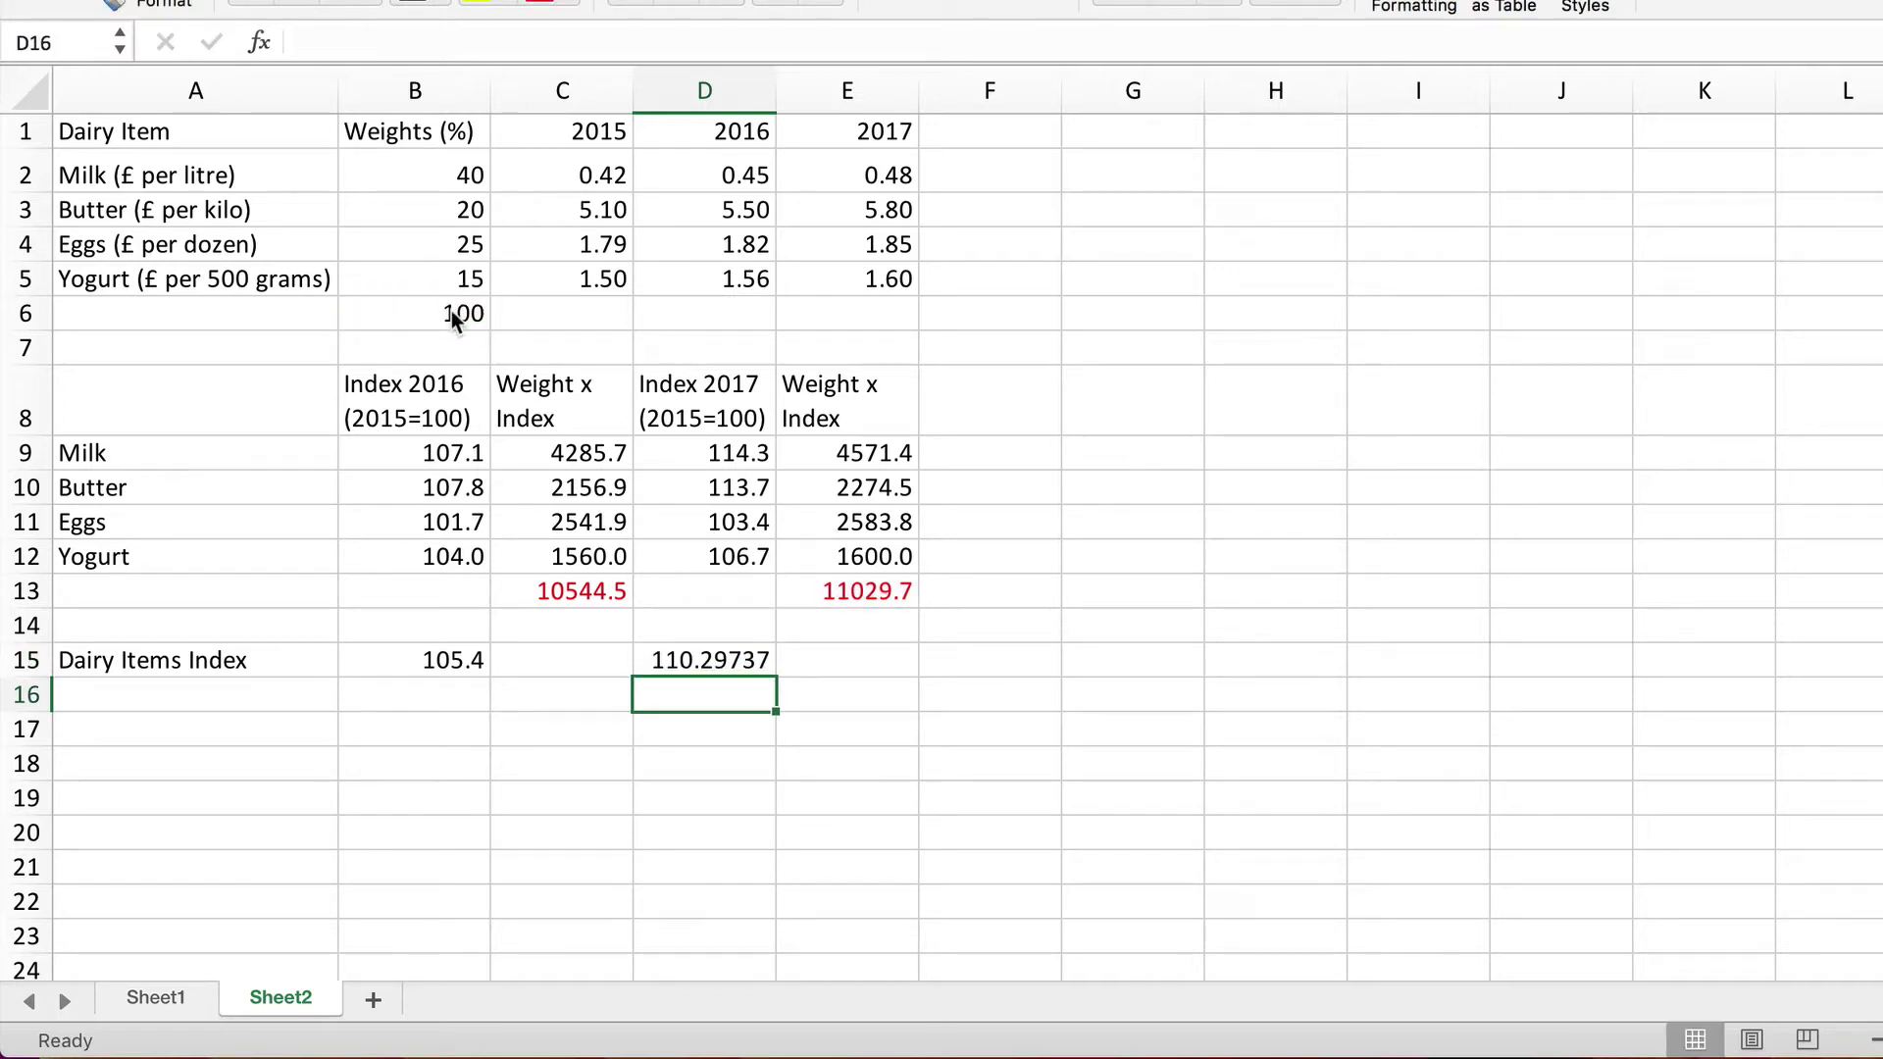
click(700, 668)
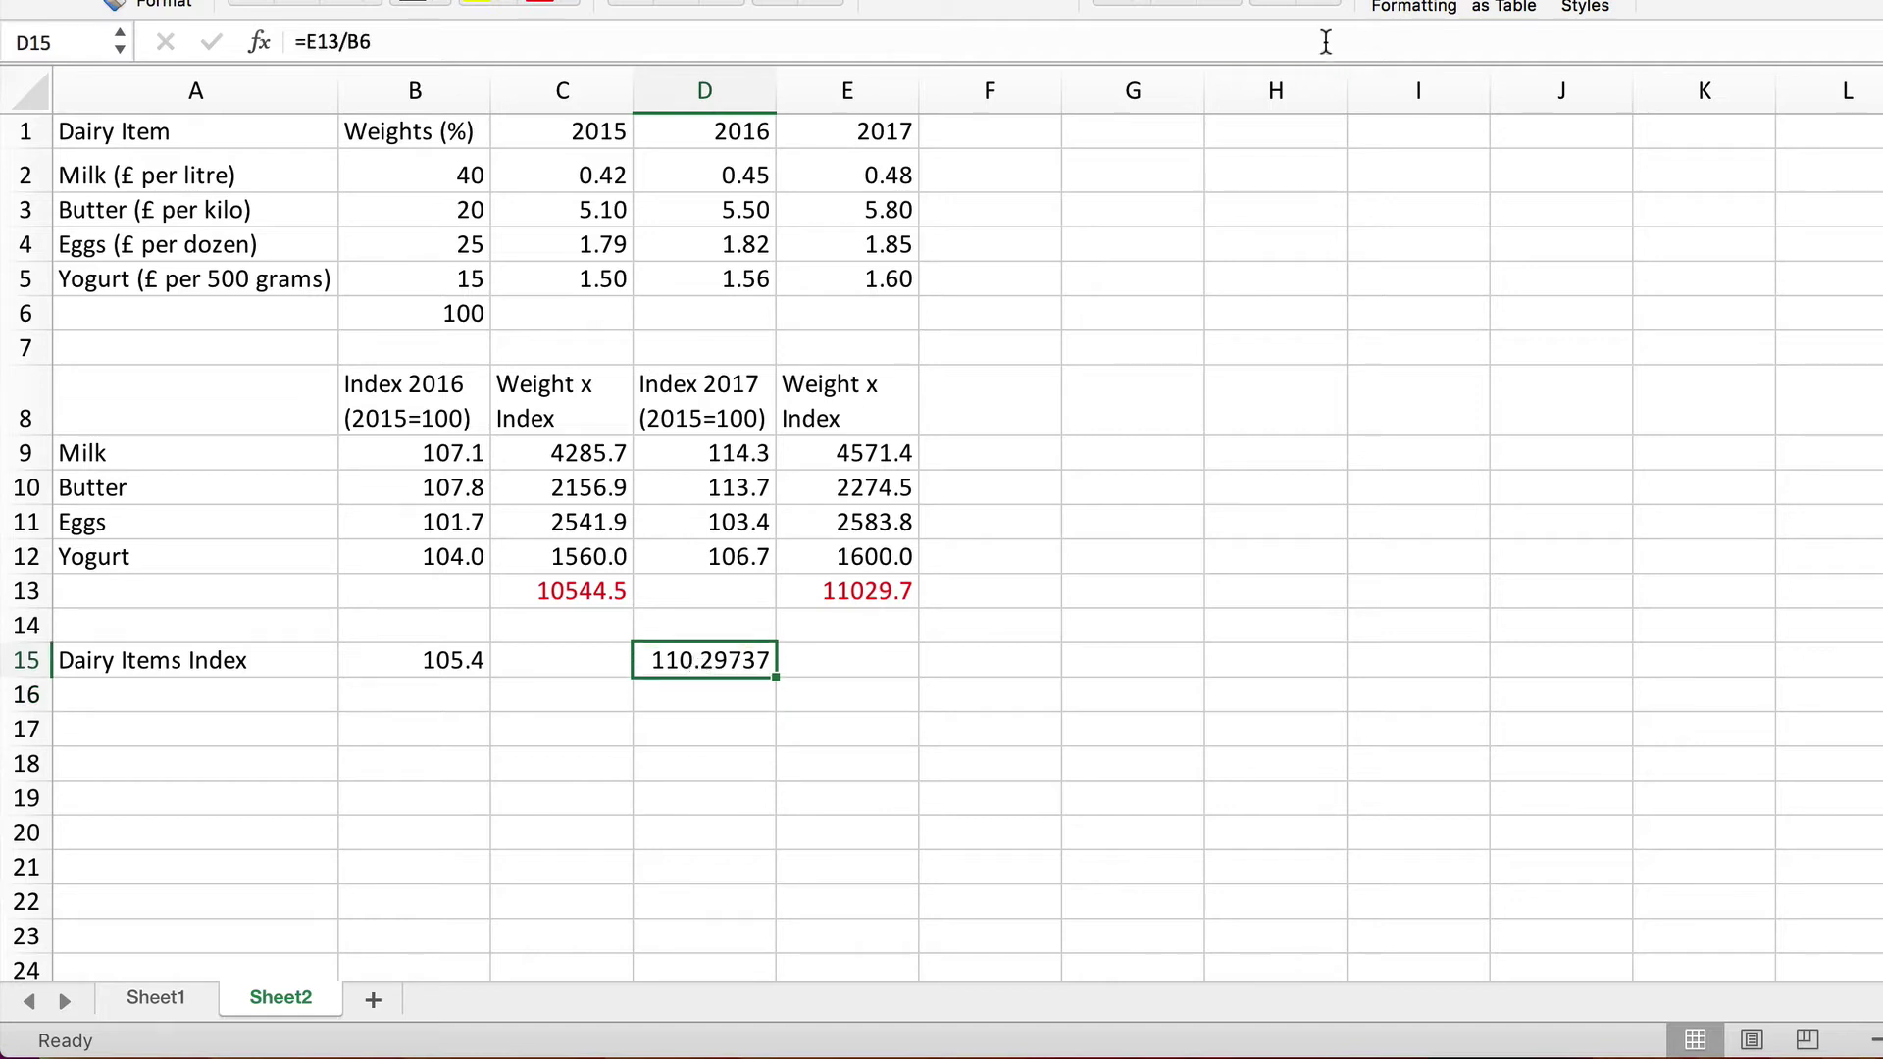
click(1324, 2)
click(1324, 2)
click(1324, 2)
click(1324, 2)
click(981, 746)
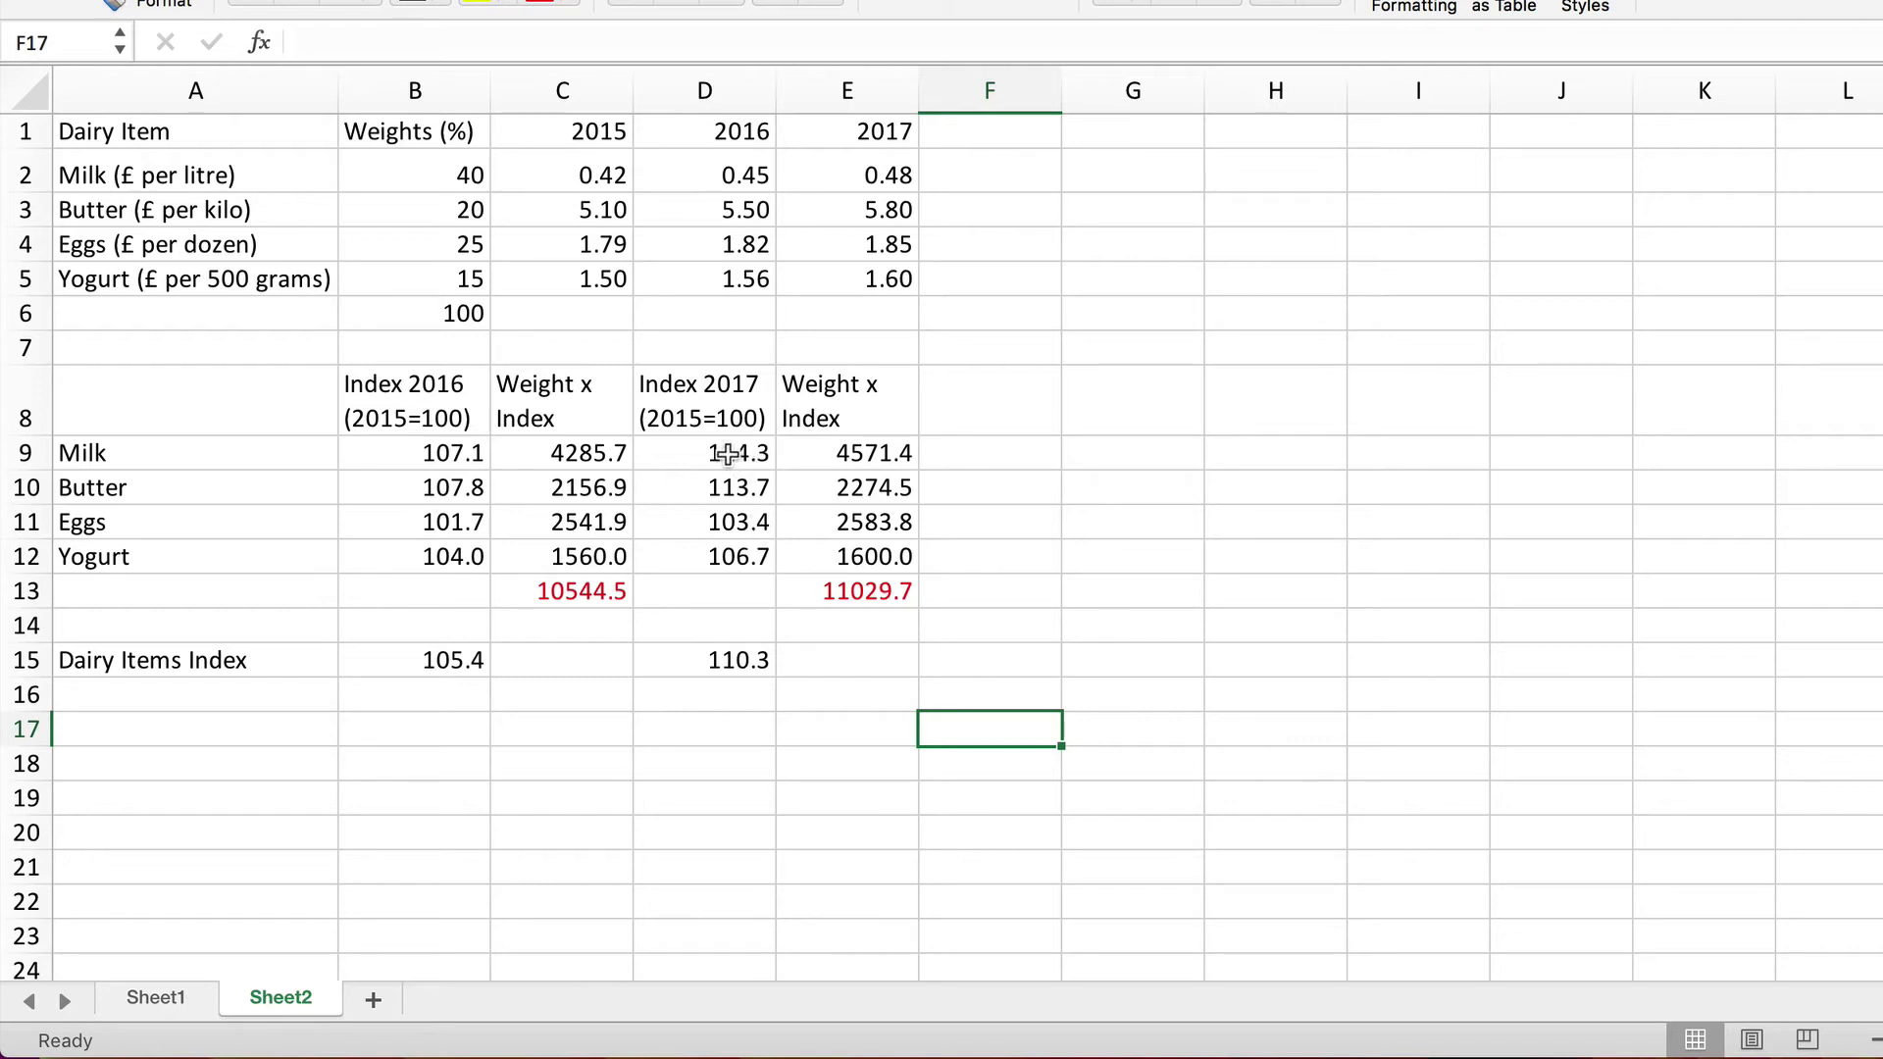
drag(724, 451, 728, 558)
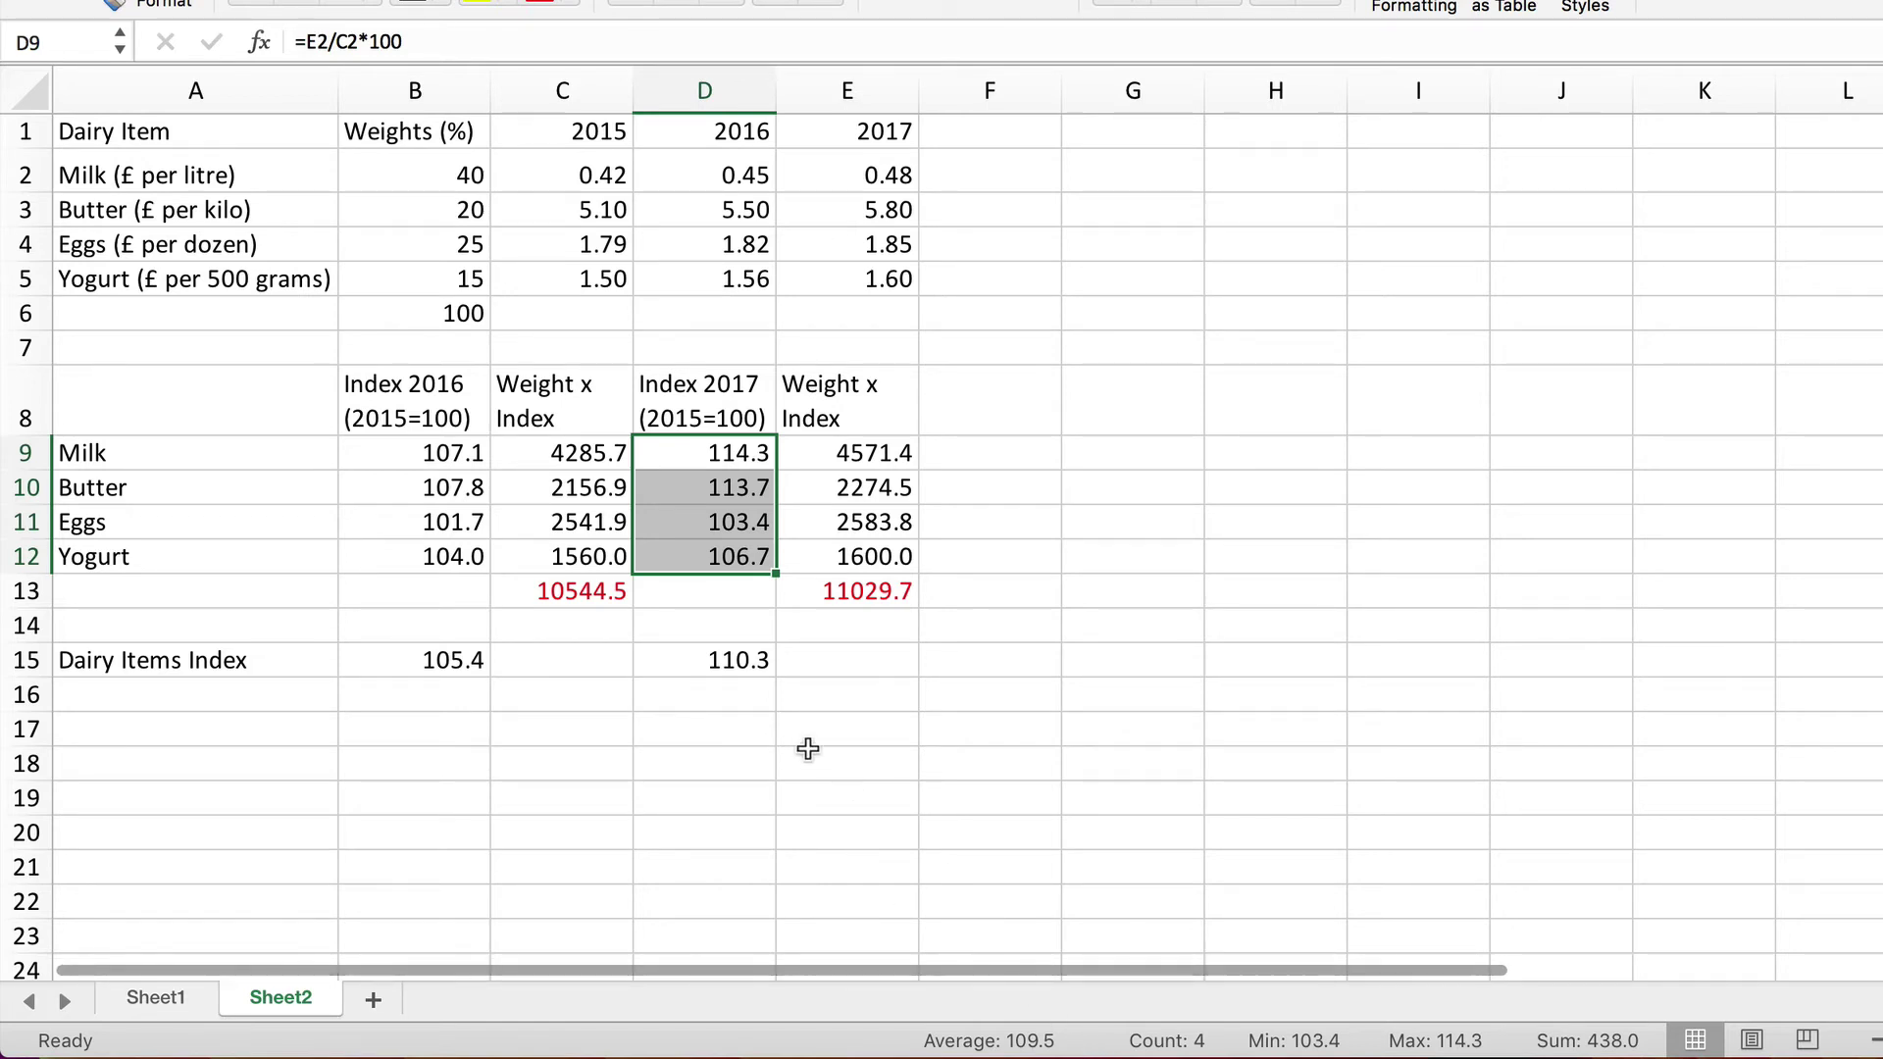
click(724, 655)
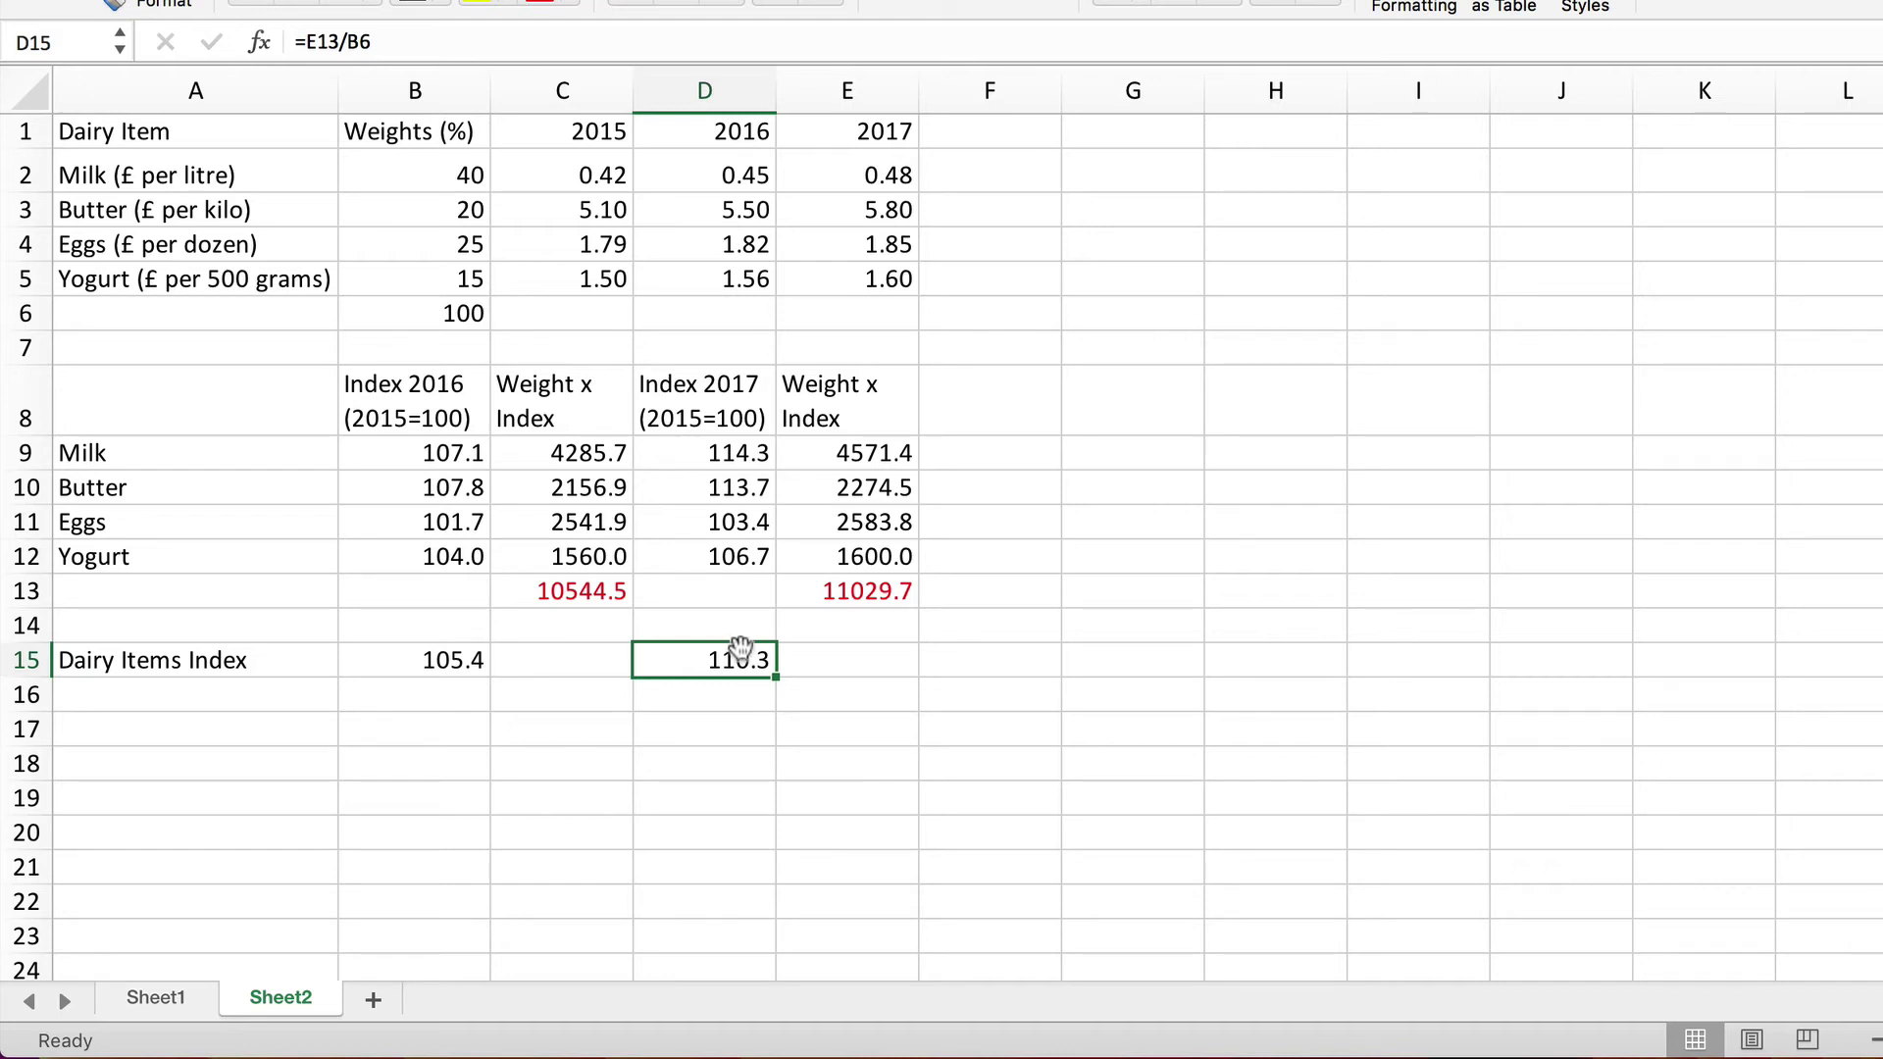
click(829, 798)
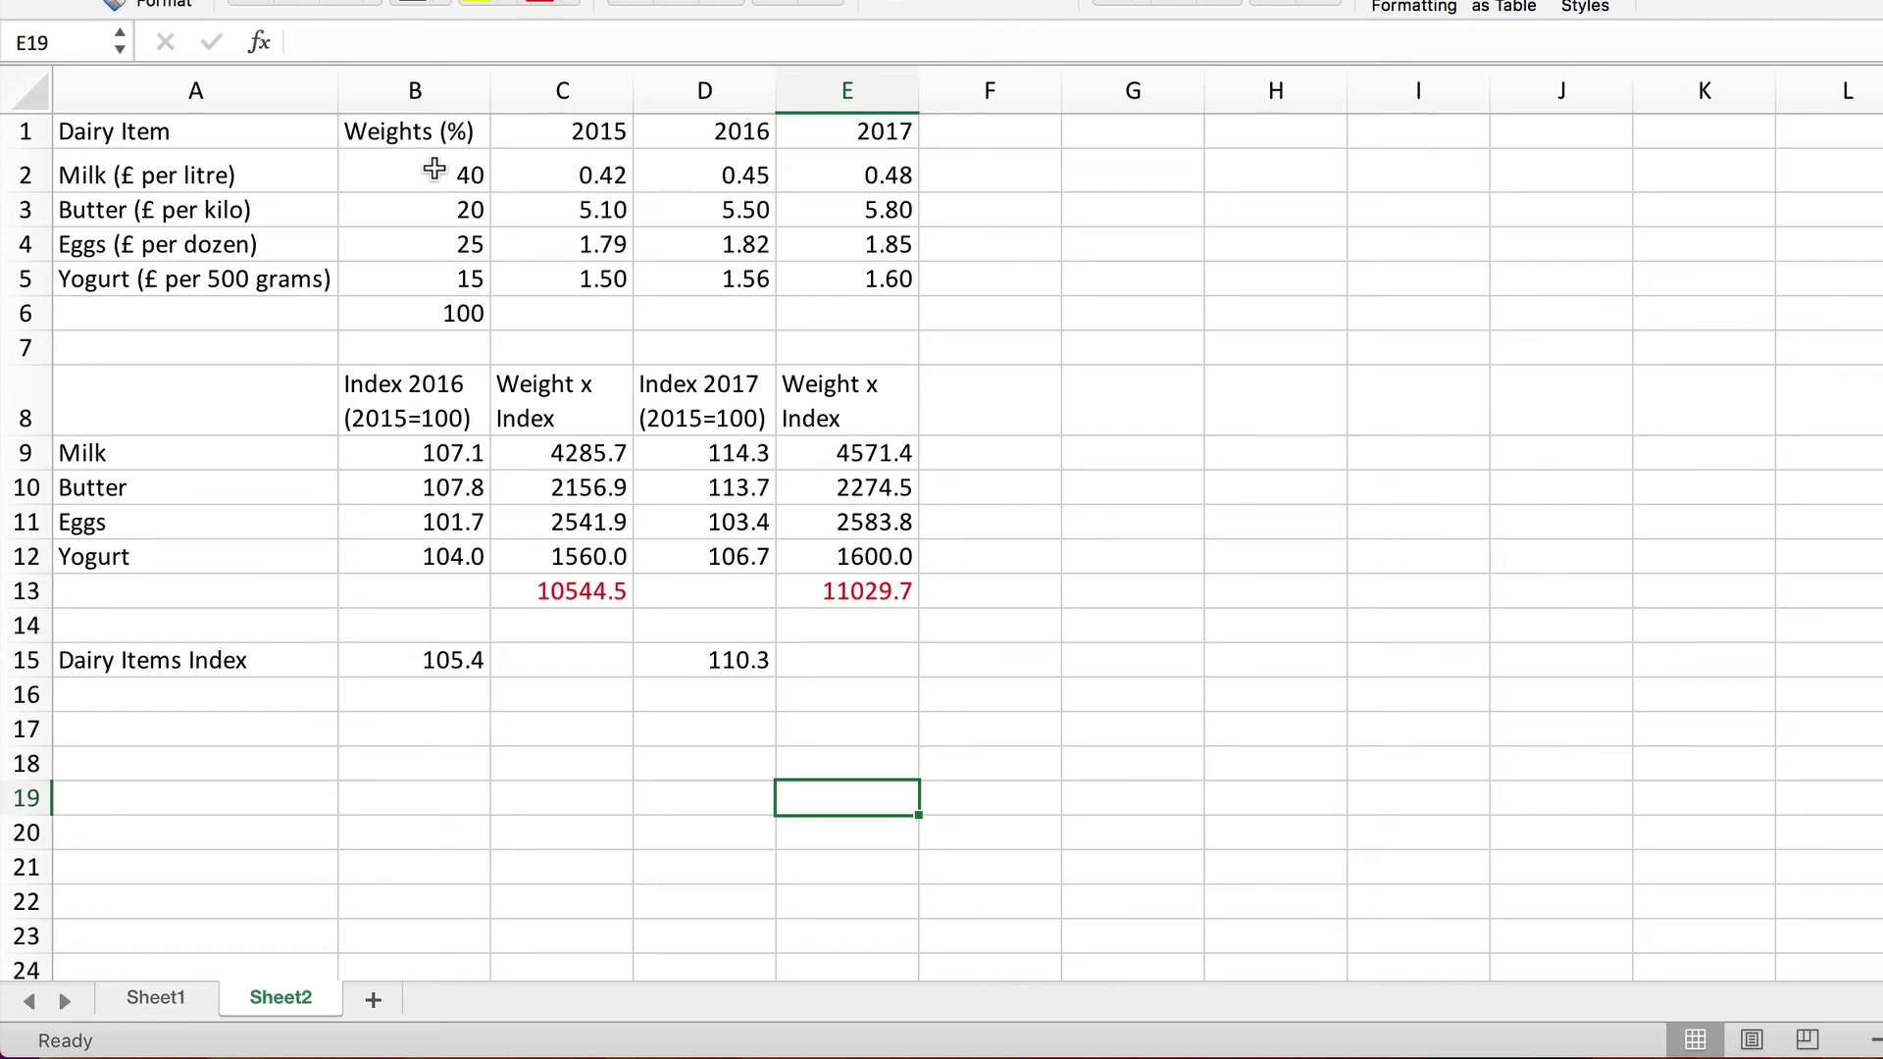
click(748, 453)
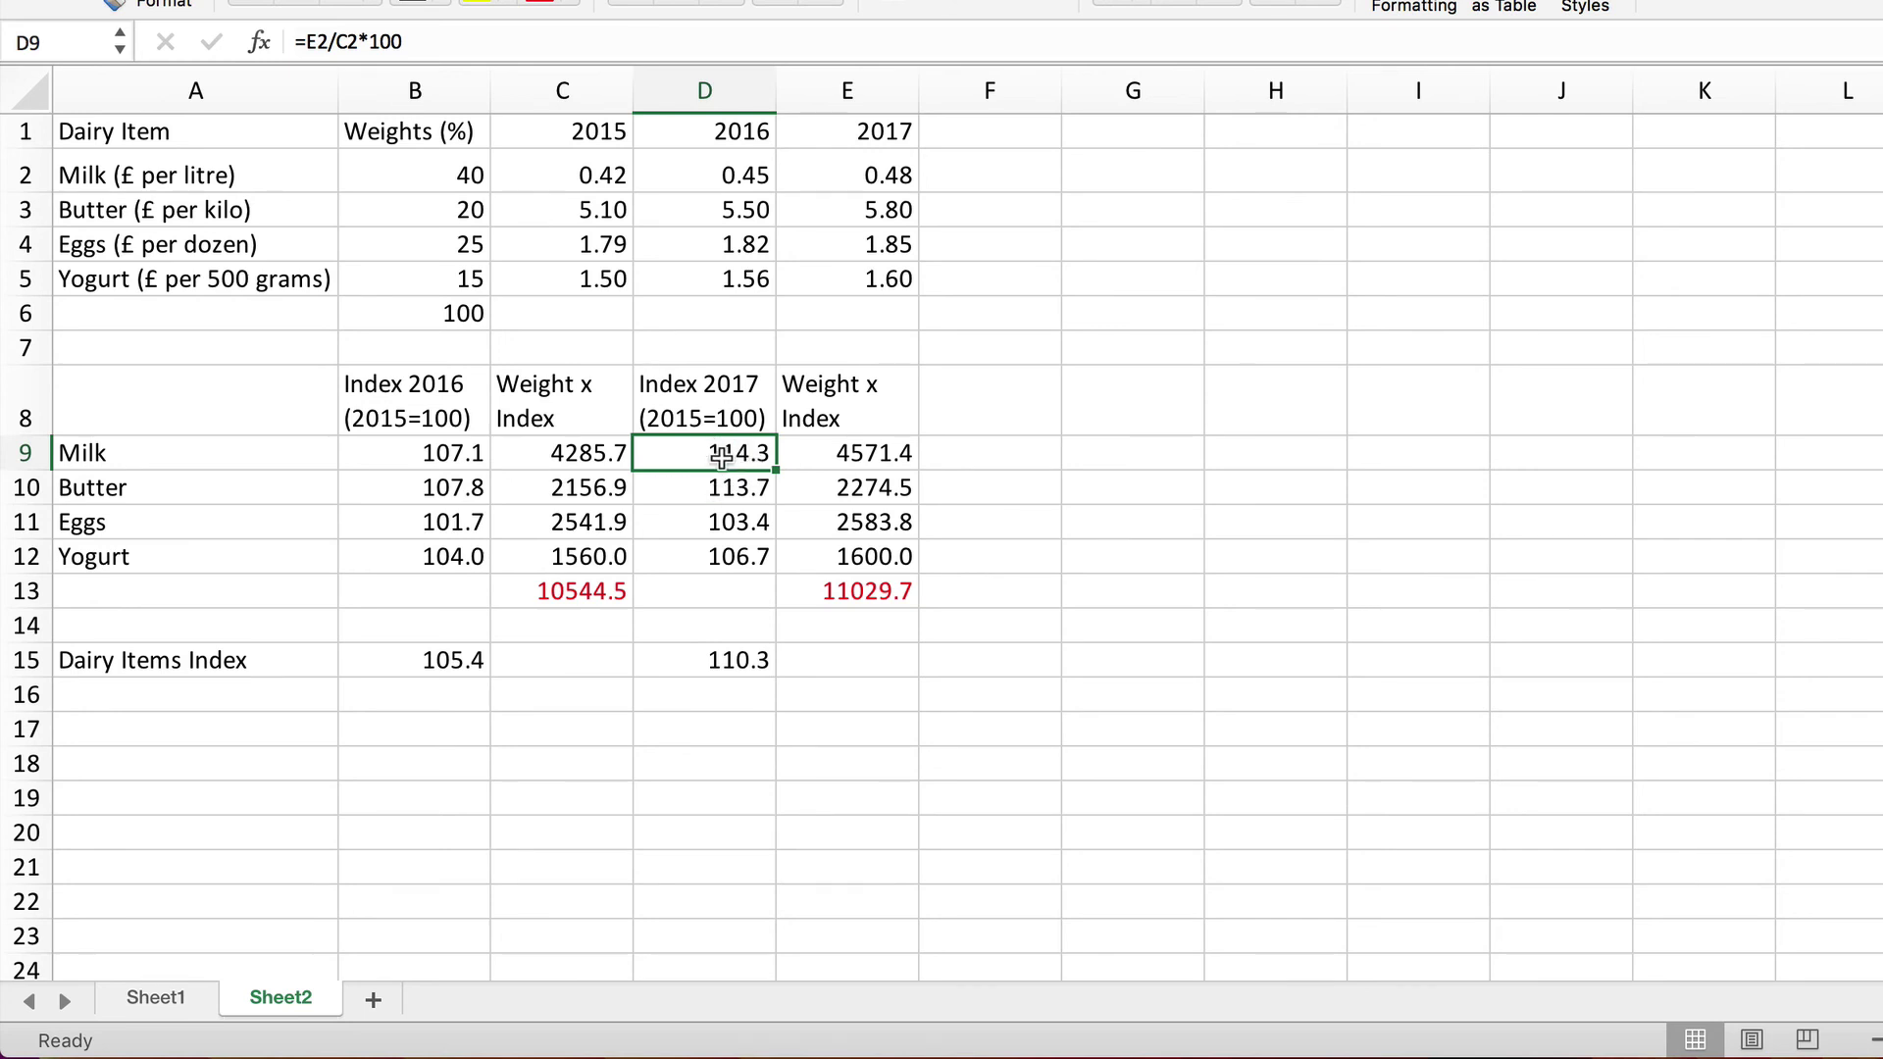
click(737, 661)
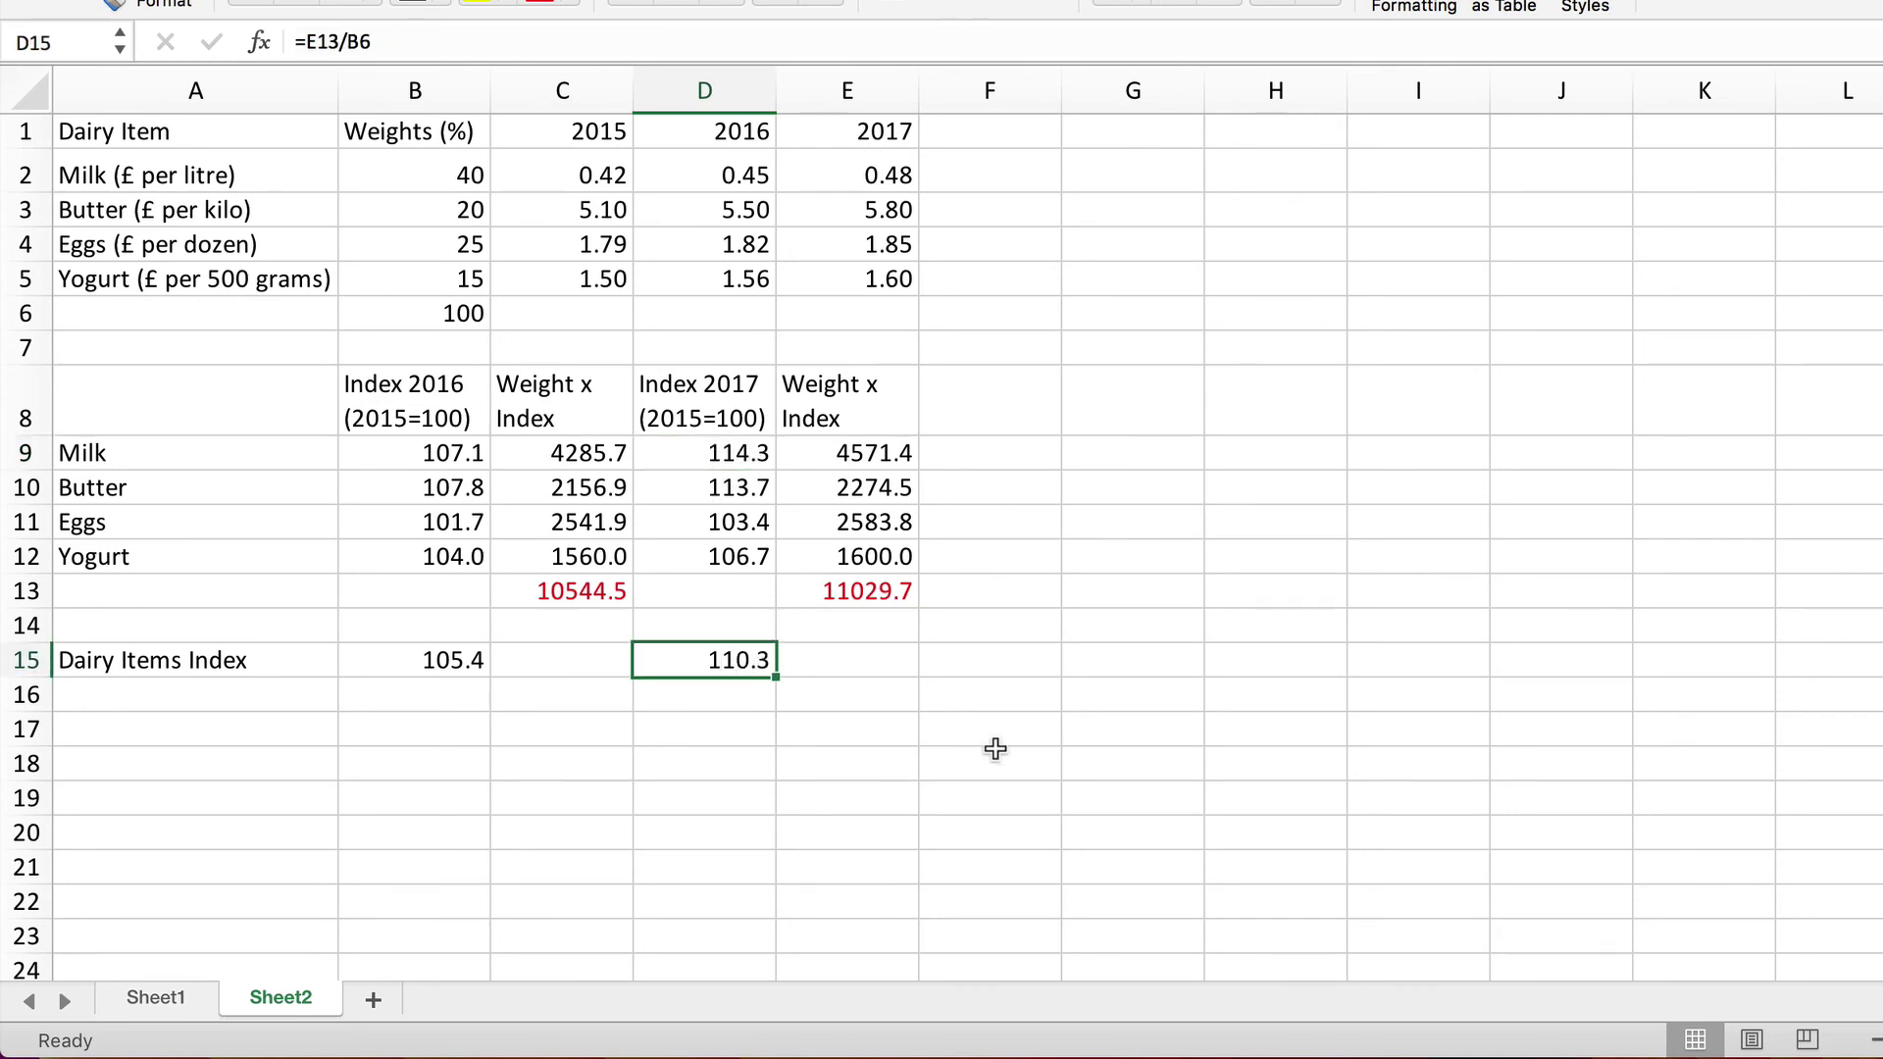